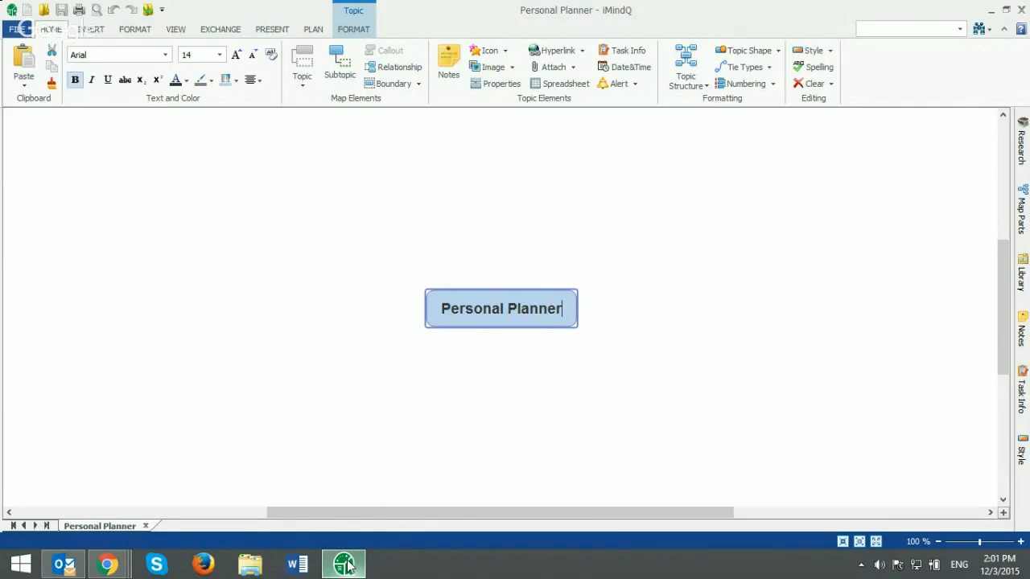
# Add two main topics named "This Week's Tasks" and "Next Week's Tasks" to the Personal Planner central topic.
pyautogui.press('Return')
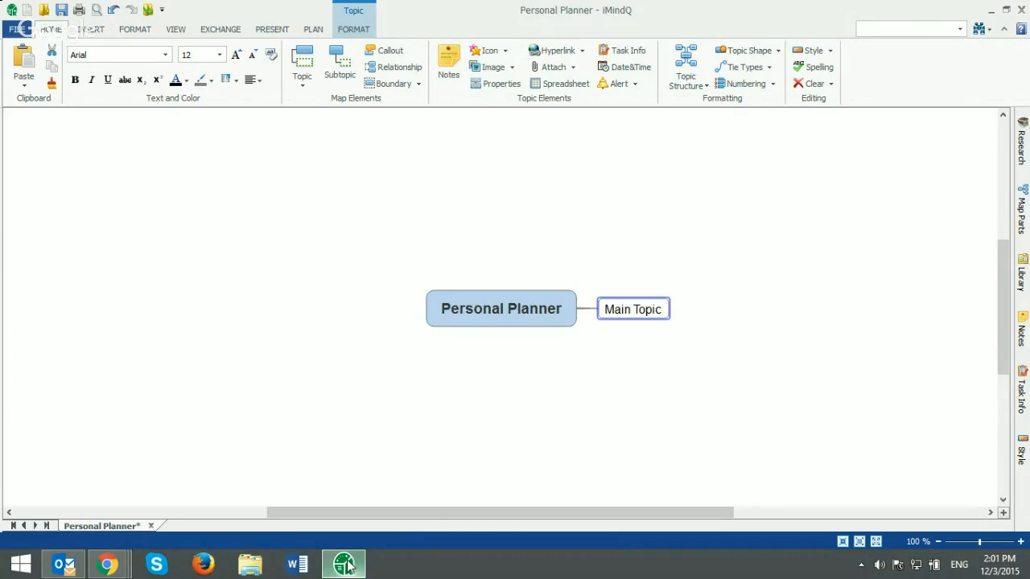
pyautogui.write('This Week')
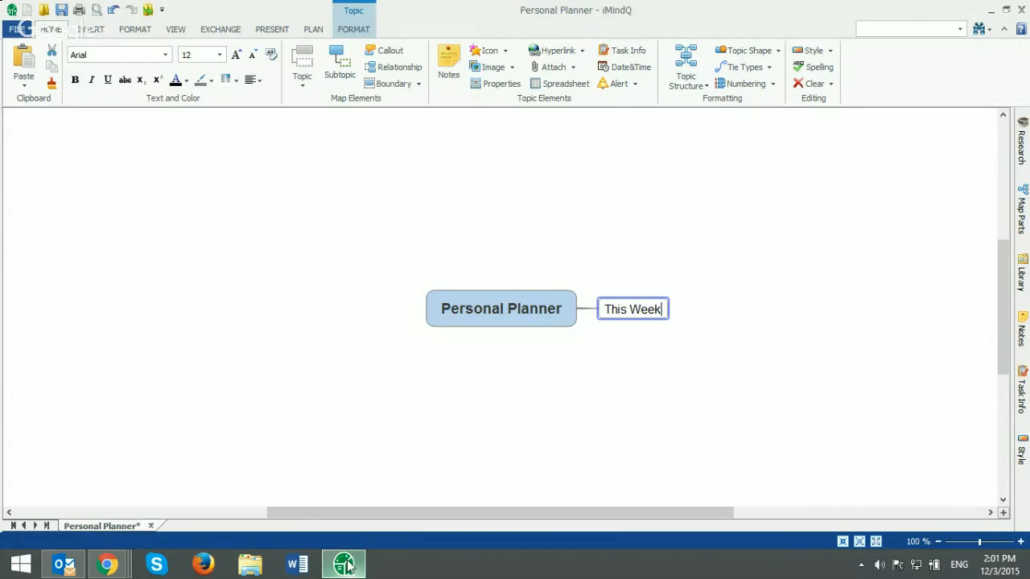
pyautogui.write("'s Tasks")
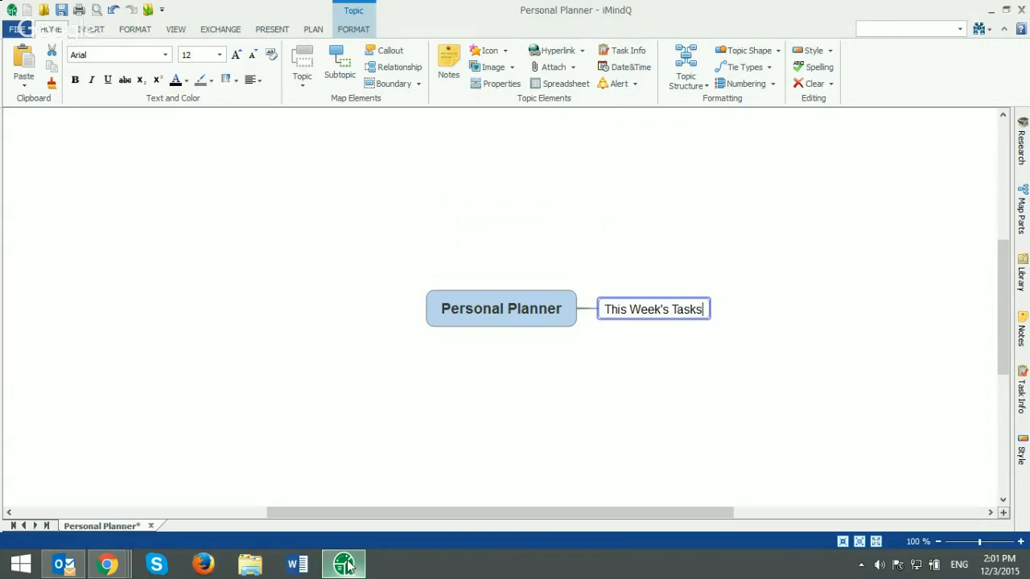
pyautogui.press('Return')
pyautogui.press('Return')
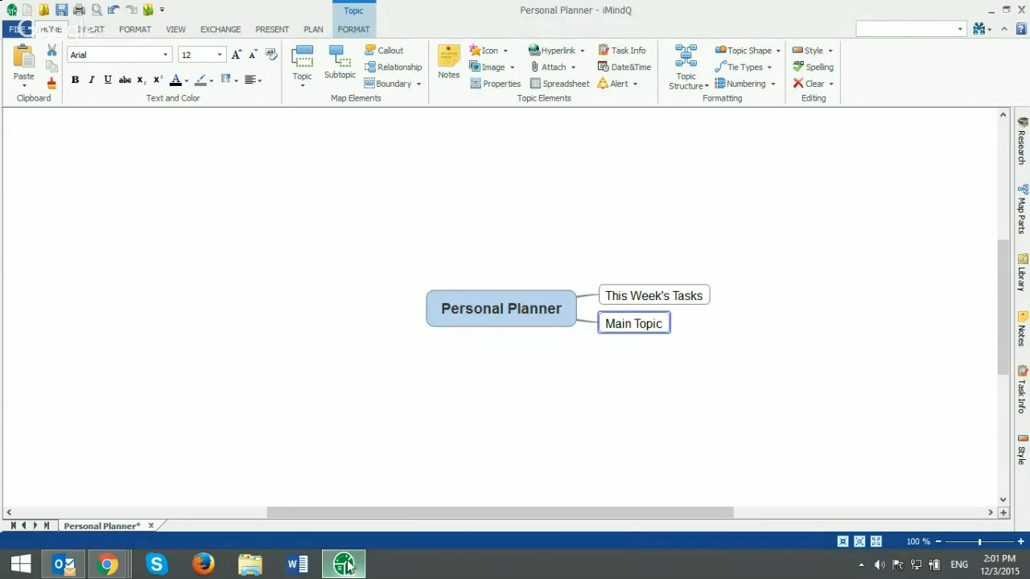
pyautogui.write('Nex')
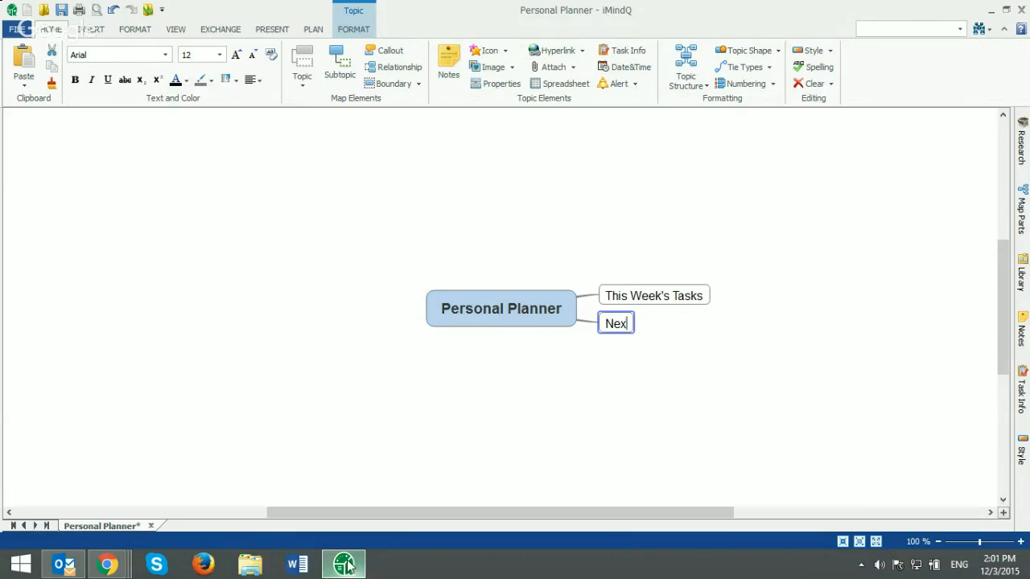
pyautogui.write("t Week's Tasks")
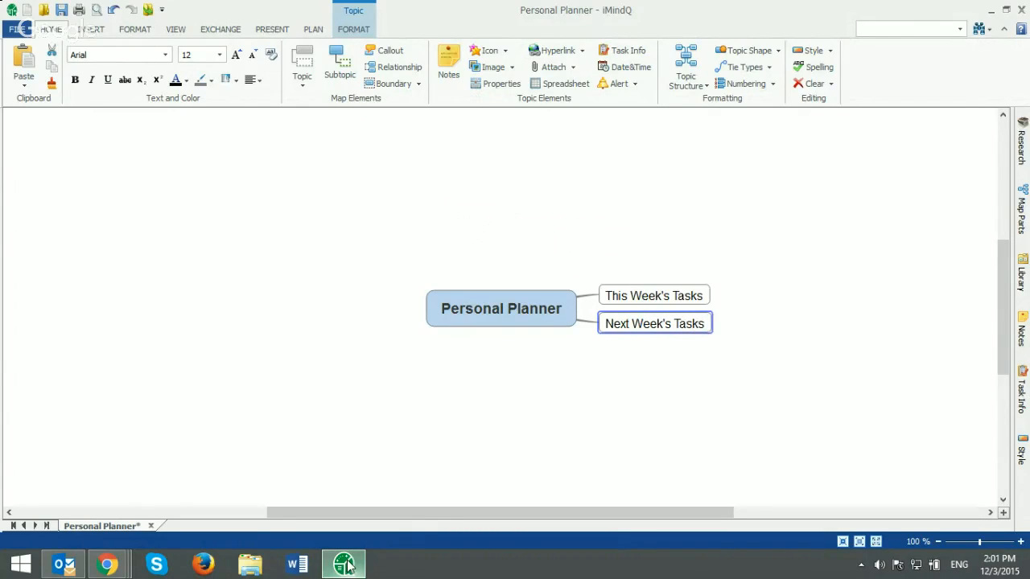
# Add a third main topic named "Next Week's Appointments" below "Next Week's Tasks".
pyautogui.press('Return')
pyautogui.press('Return')
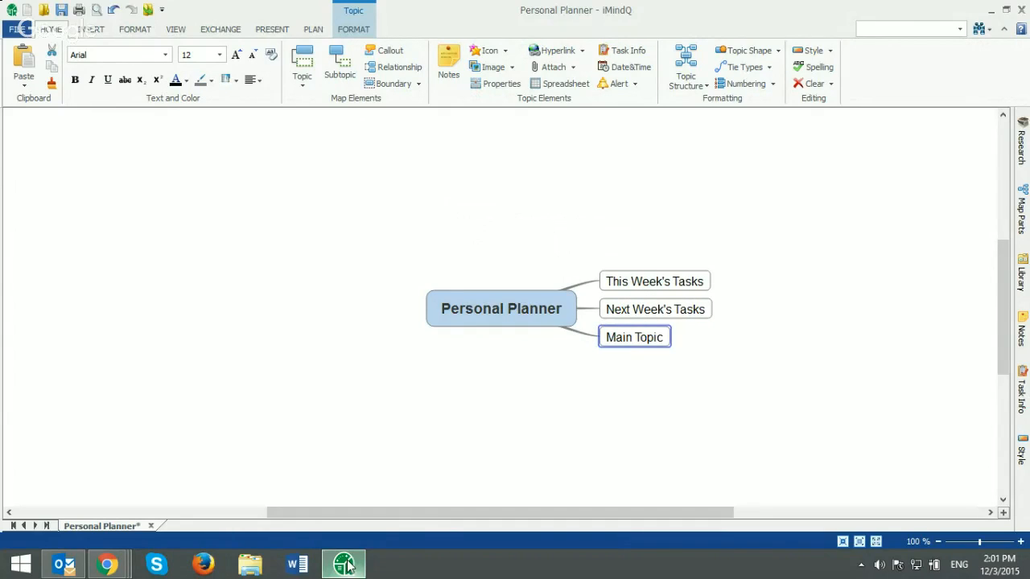
pyautogui.write('Next ')
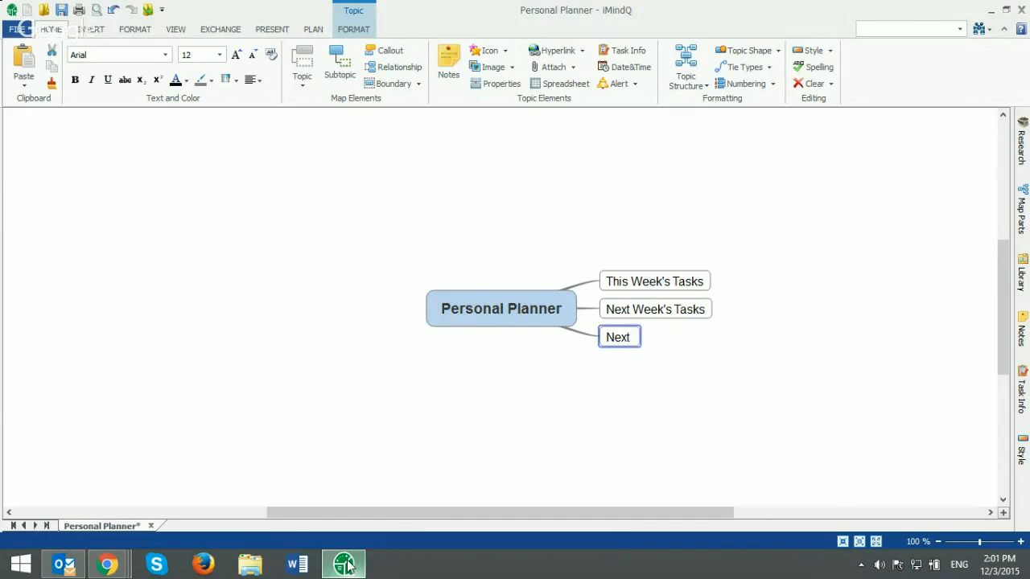
pyautogui.write("Week's ")
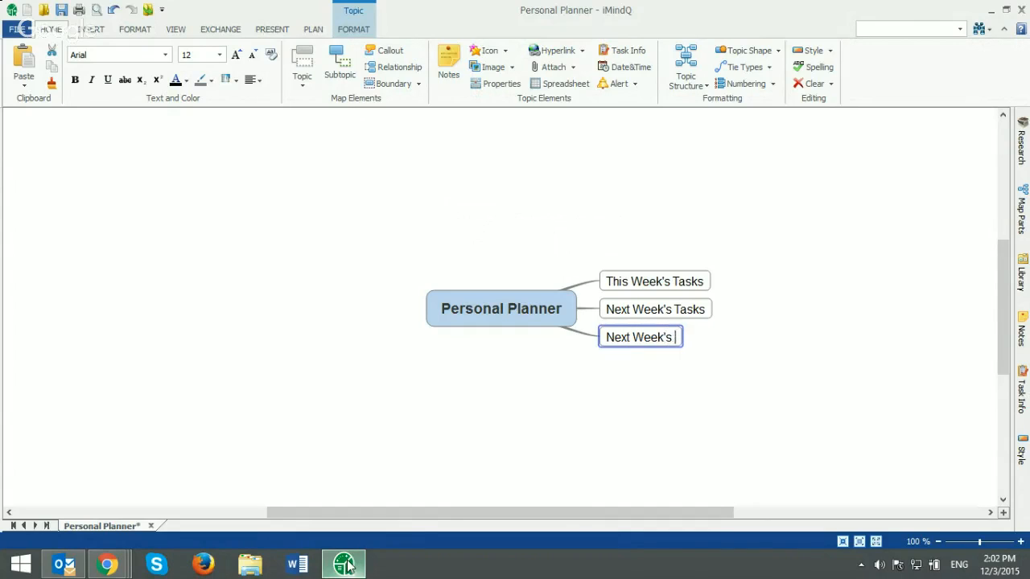
pyautogui.write('Appointments')
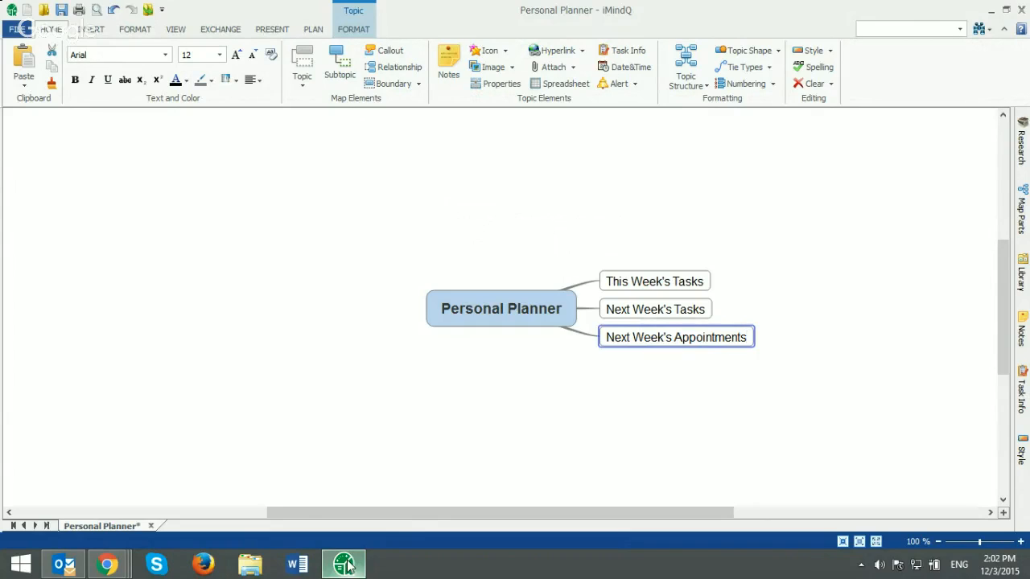
# Add a fourth main topic named "Alert Me" to the map.
pyautogui.press('Return')
pyautogui.press('Return')
pyautogui.write('Al')
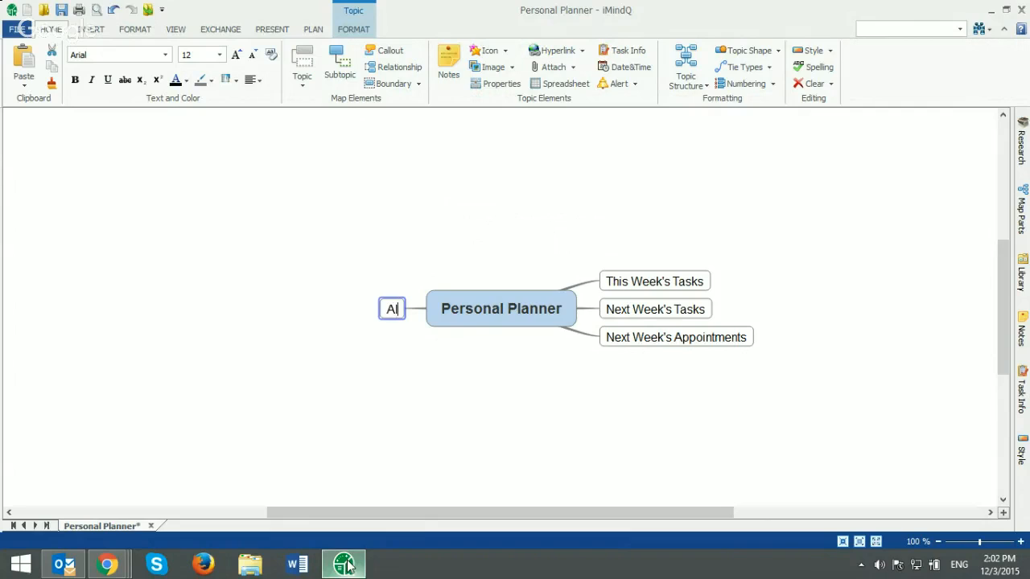
pyautogui.write('ert Me')
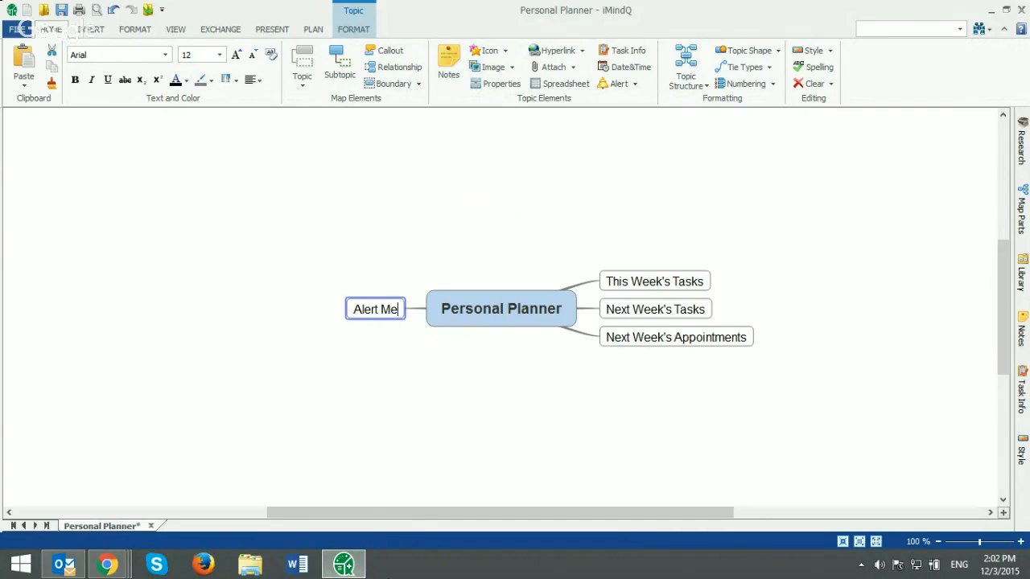
# Add a fifth main topic named "Favorites Contact List" and finish editing its text.
pyautogui.press('Return')
pyautogui.press('Return')
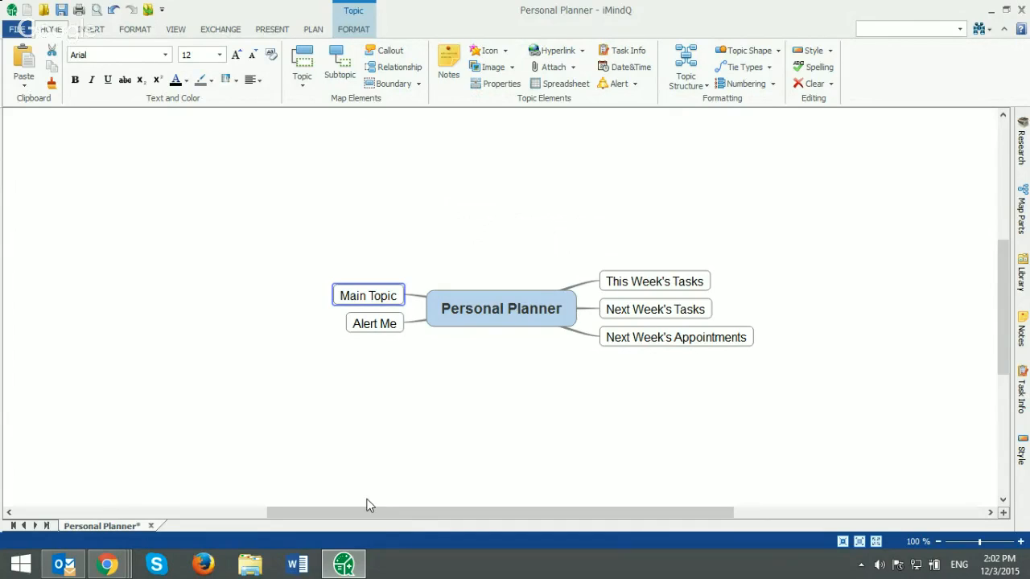
pyautogui.write('Fav')
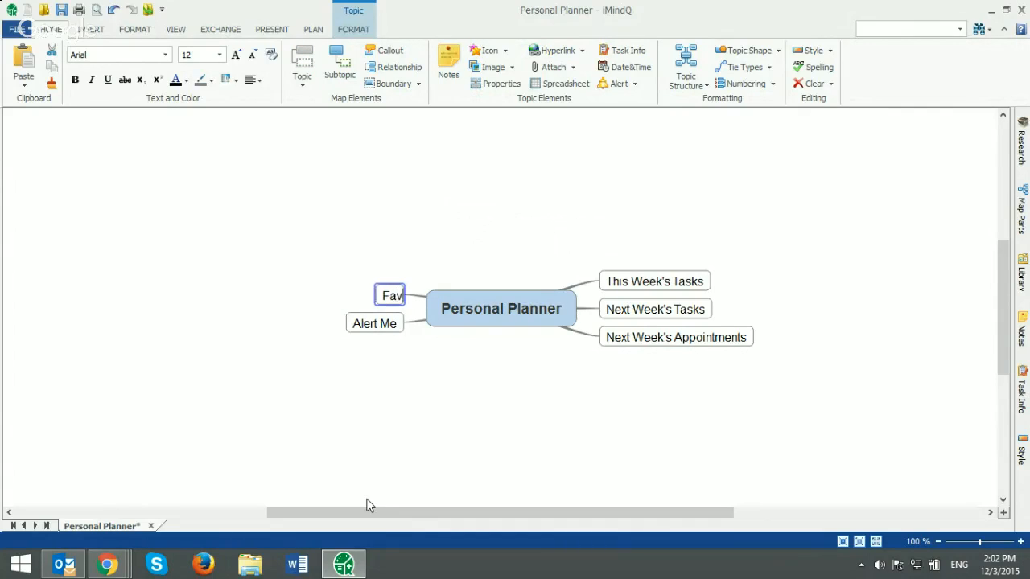
pyautogui.write('orites ')
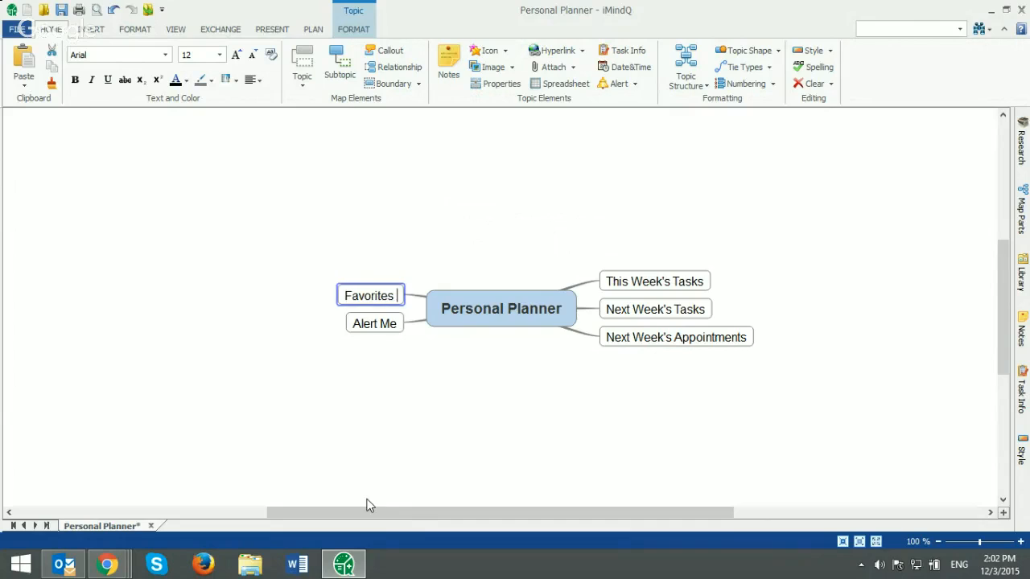
pyautogui.write('Con')
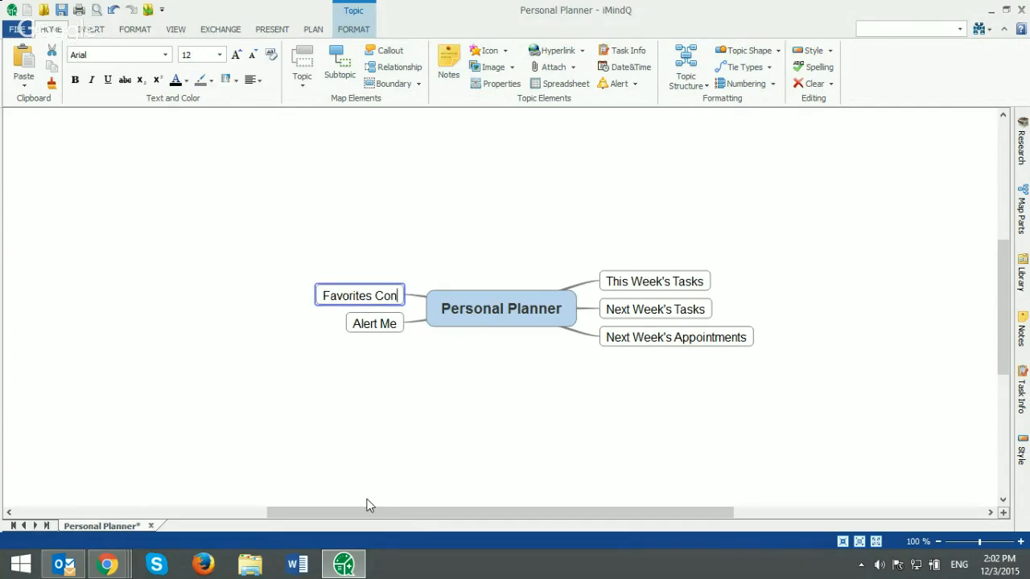
pyautogui.write('tact List')
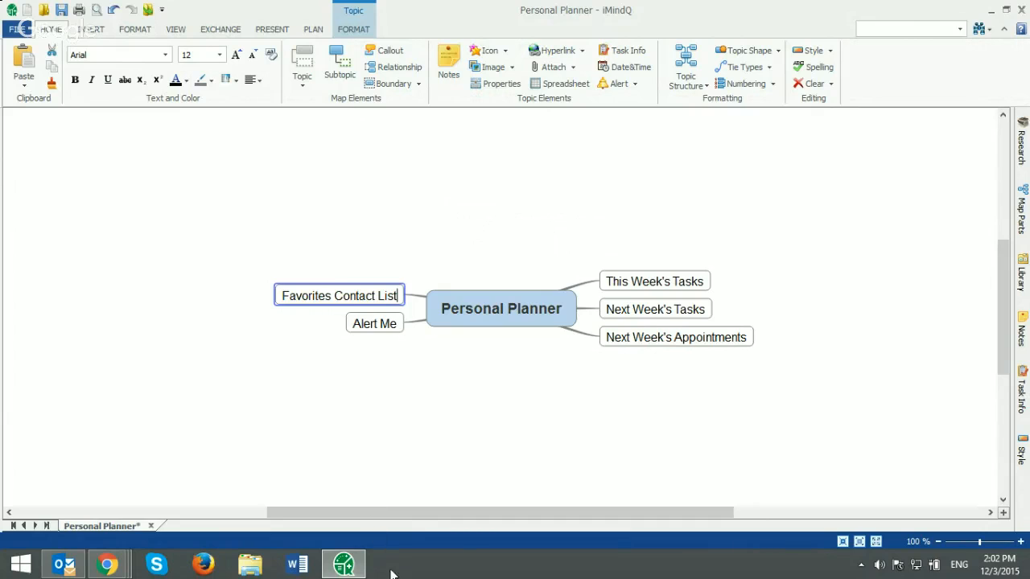
pyautogui.doubleClick(497, 449)
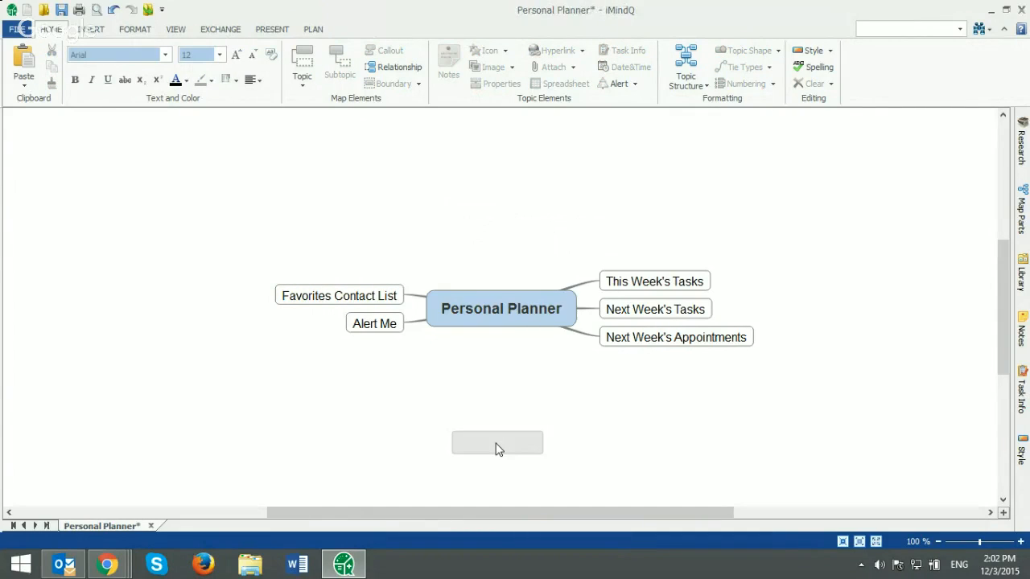
# Add a subtopic named "Conduct a Research" under the "This Week's Tasks" topic.
pyautogui.scroll(3, 497, 447)
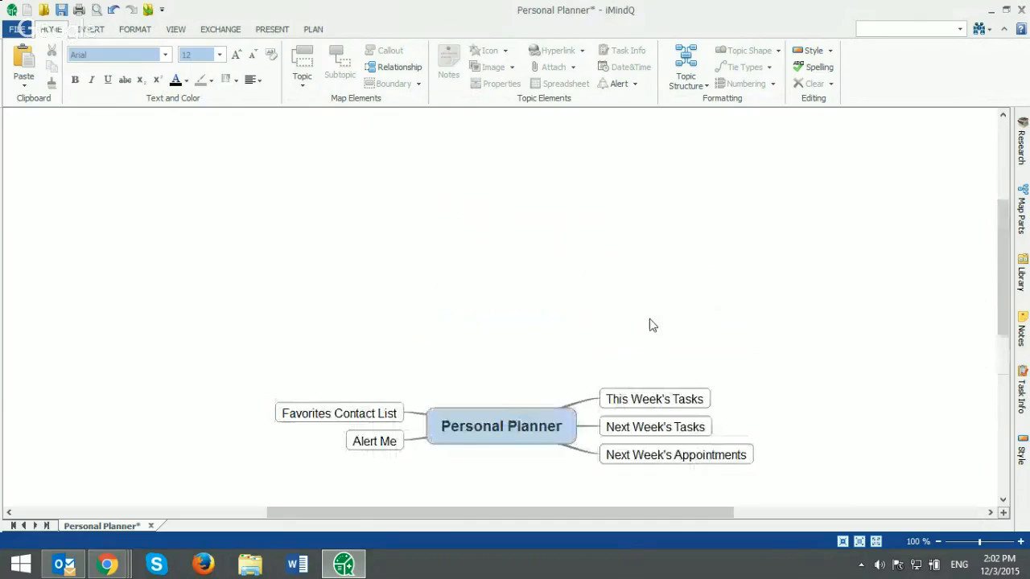
pyautogui.scroll(-3, 652, 325)
pyautogui.moveTo(719, 515); pyautogui.dragTo(831, 473)
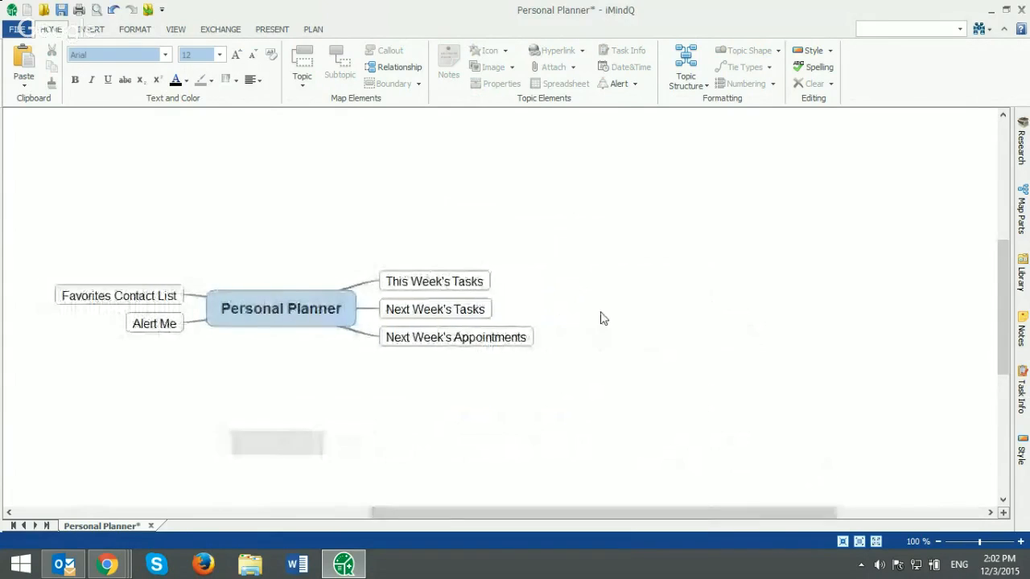
pyautogui.click(479, 281)
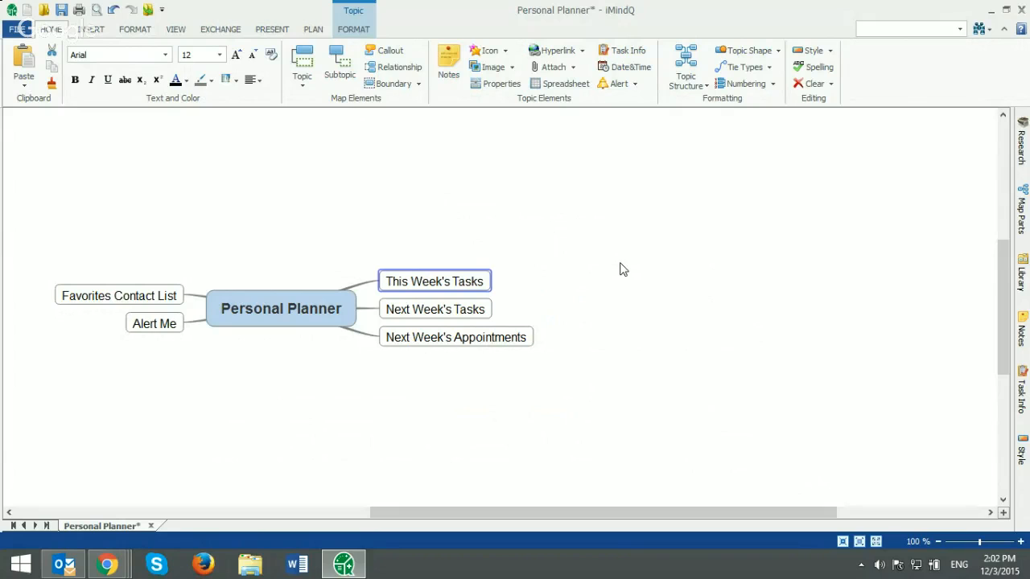
pyautogui.moveTo(491, 273)
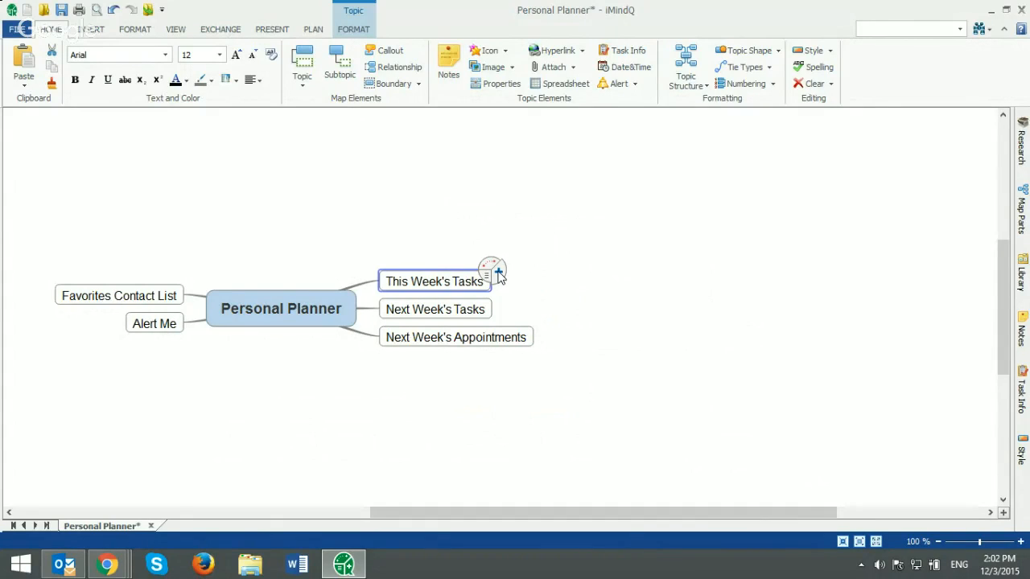
pyautogui.click(499, 275)
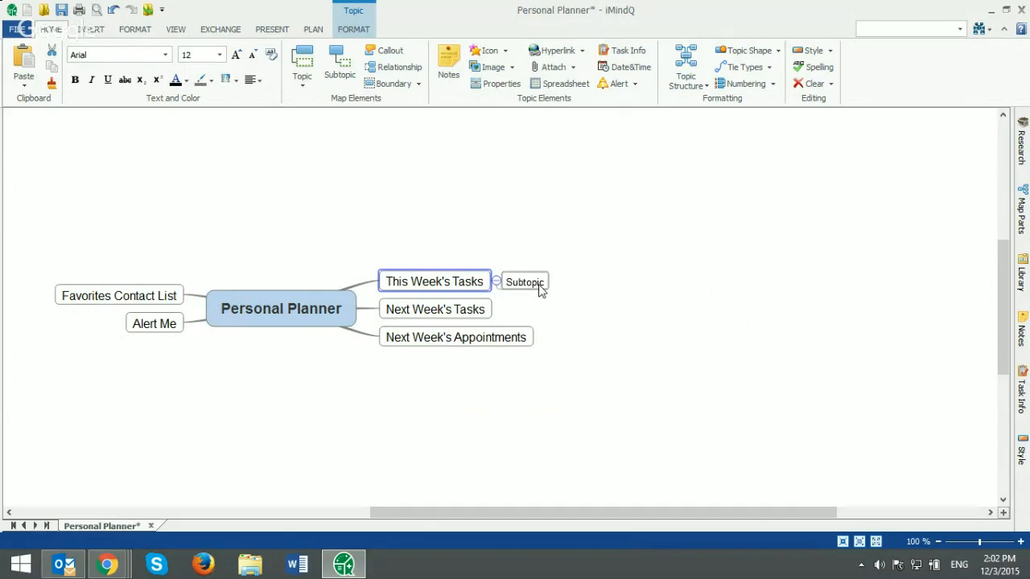
pyautogui.click(540, 286)
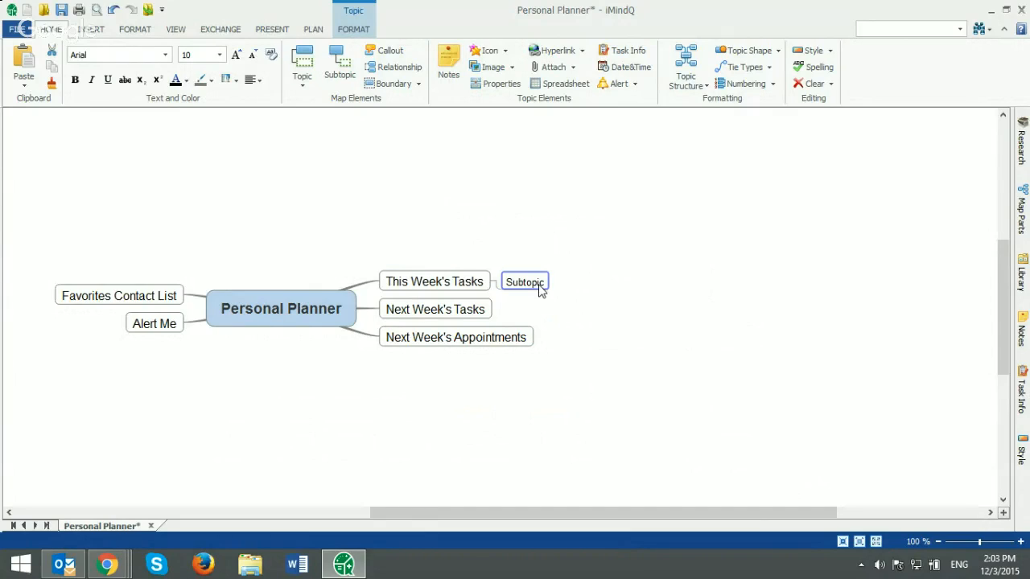
pyautogui.write('Conduct ')
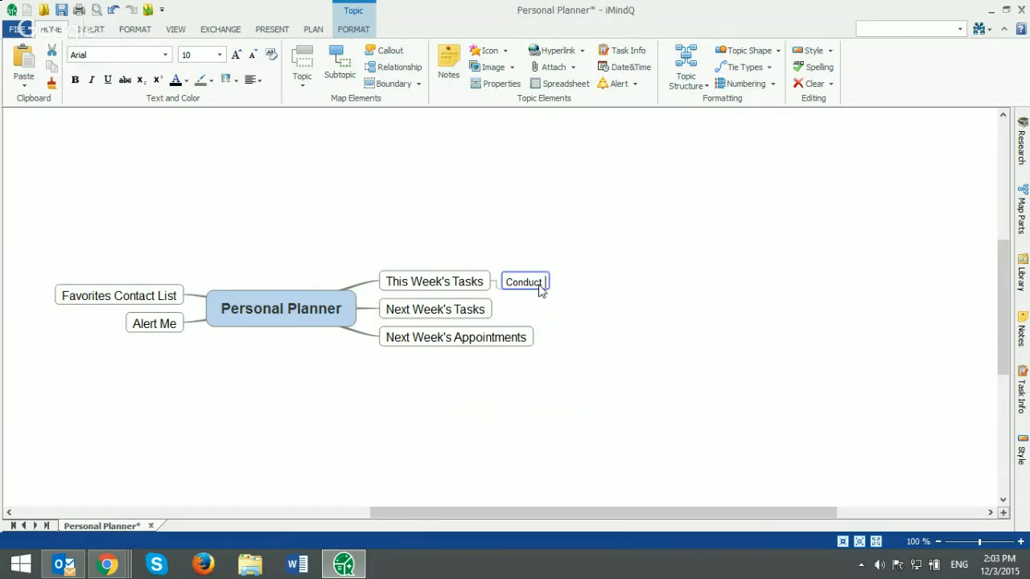
pyautogui.write('a Research')
# Assign task info to the "Conduct a Research" subtopic with Priority 1 and a finish date of 12/7/2015.
pyautogui.click(1020, 387)
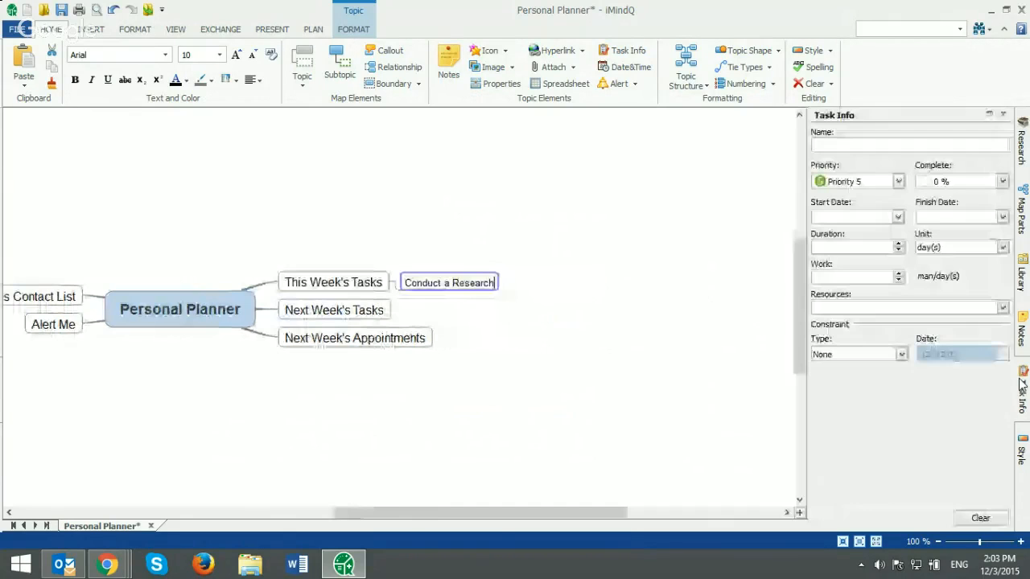
pyautogui.moveTo(606, 516); pyautogui.dragTo(560, 519)
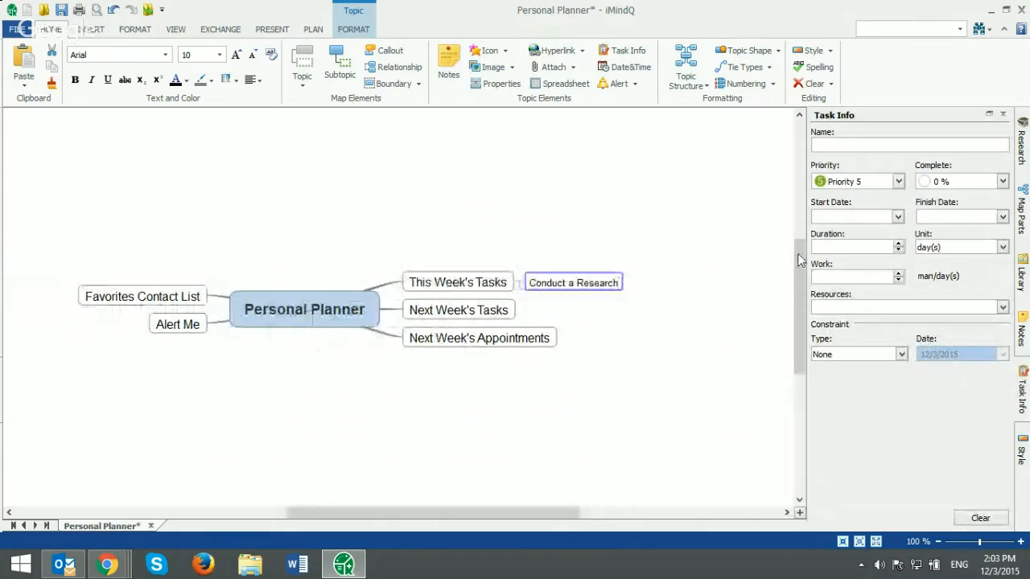
pyautogui.click(885, 184)
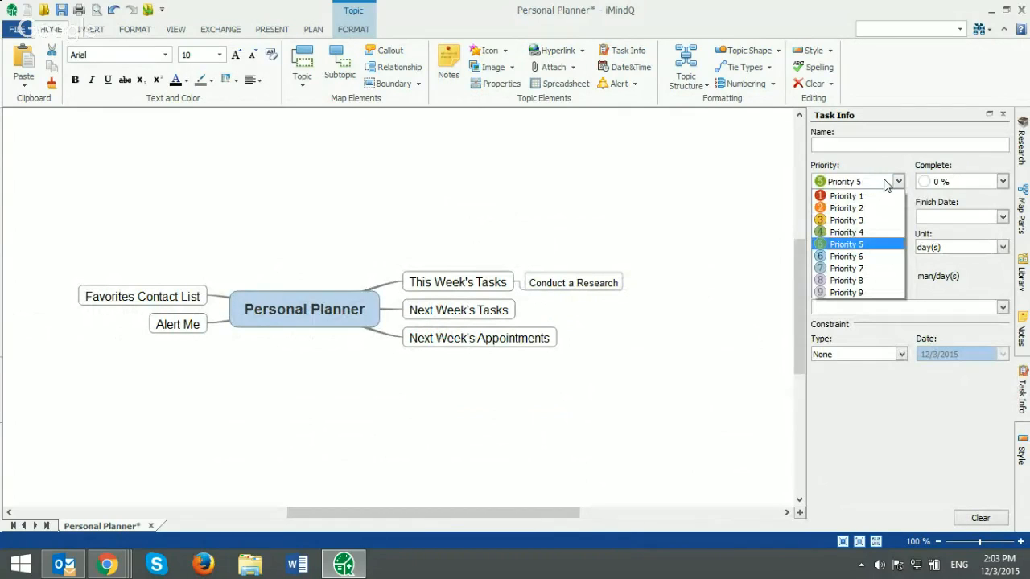
pyautogui.click(880, 197)
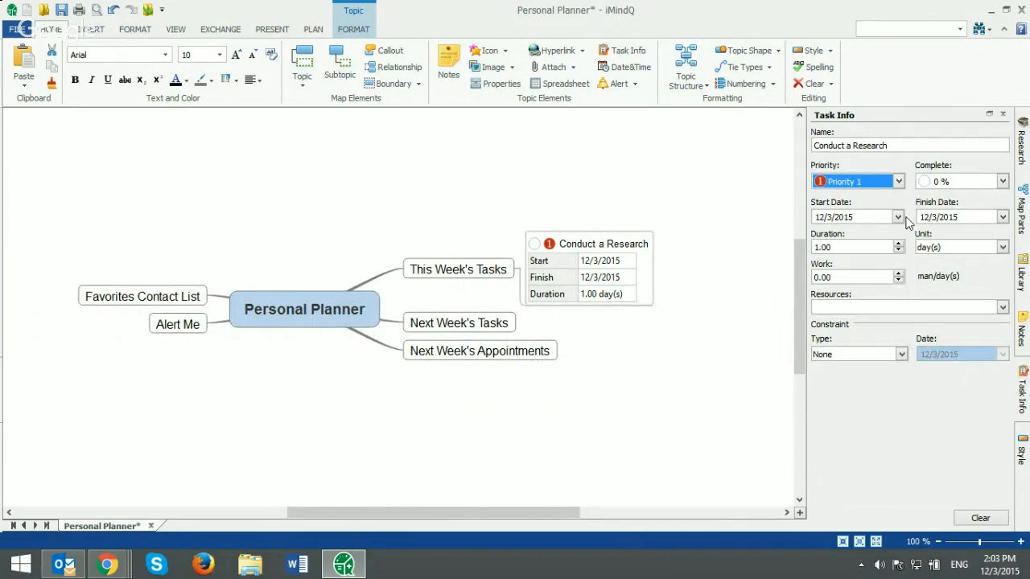
pyautogui.click(1003, 217)
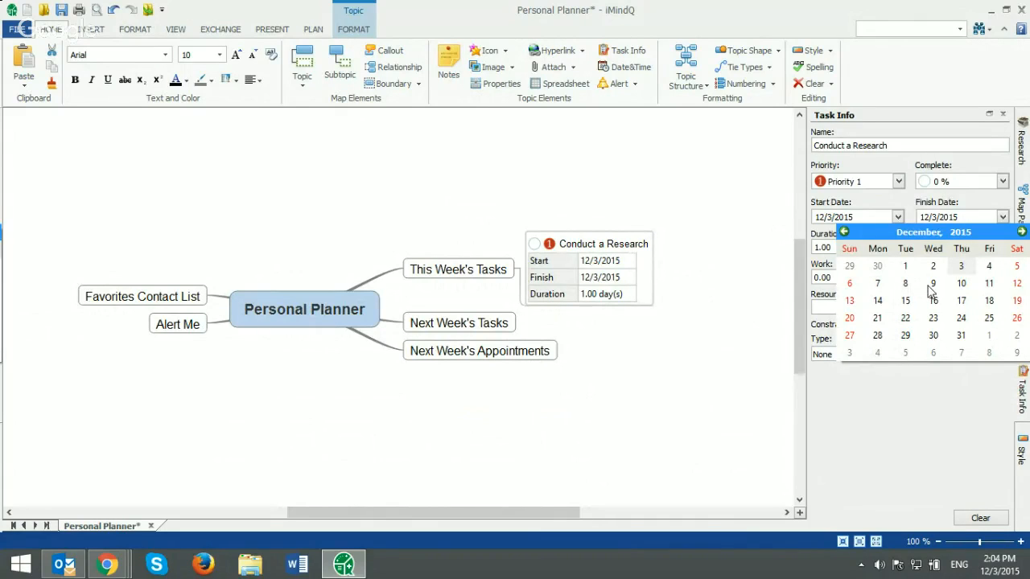
pyautogui.click(884, 281)
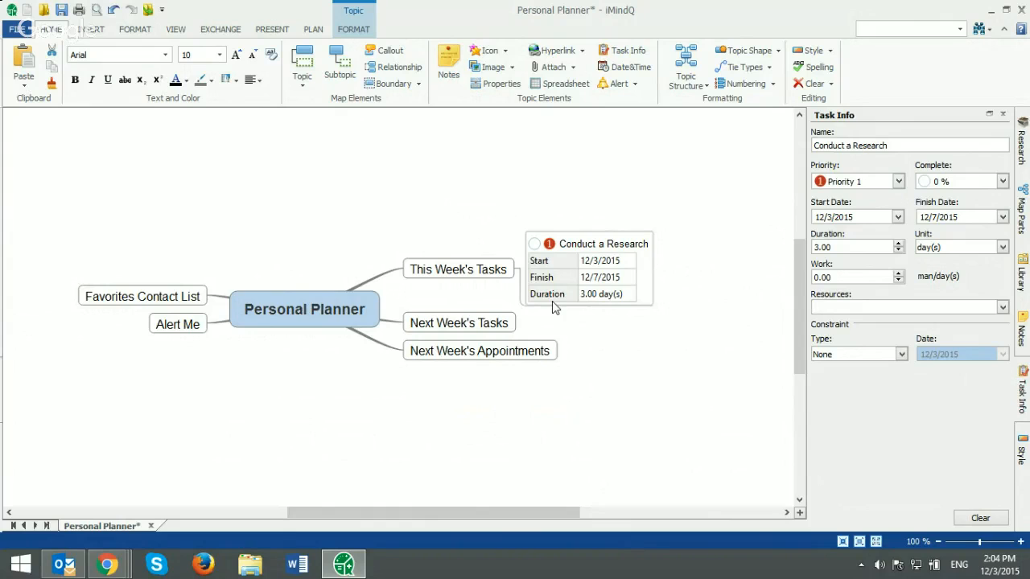
# Import the "Make Market Analysis" task from the MS Outlook Tasks folder under the "This Week's Tasks" topic.
pyautogui.moveTo(530, 516); pyautogui.dragTo(591, 519)
pyautogui.click(323, 272)
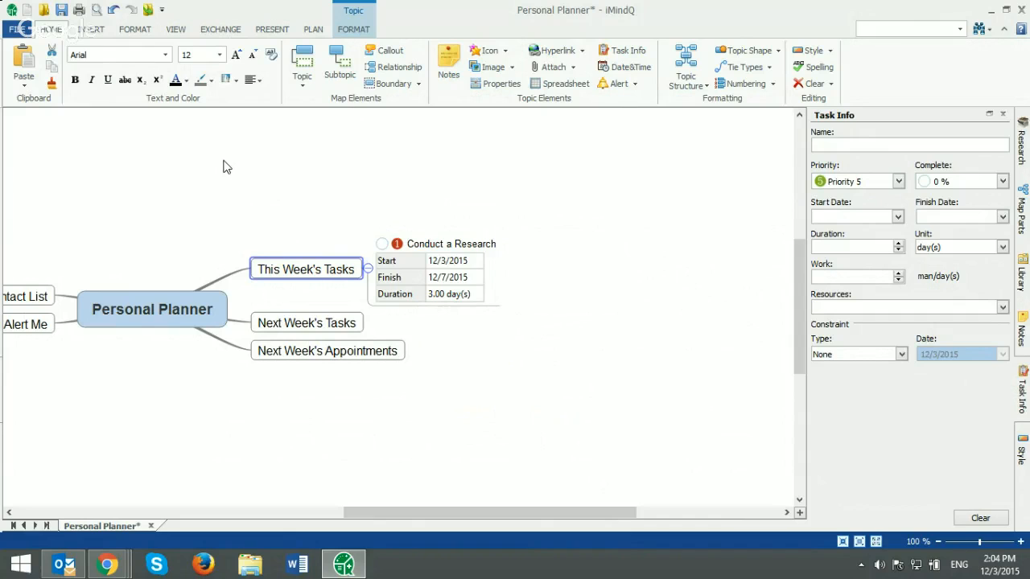
pyautogui.click(230, 30)
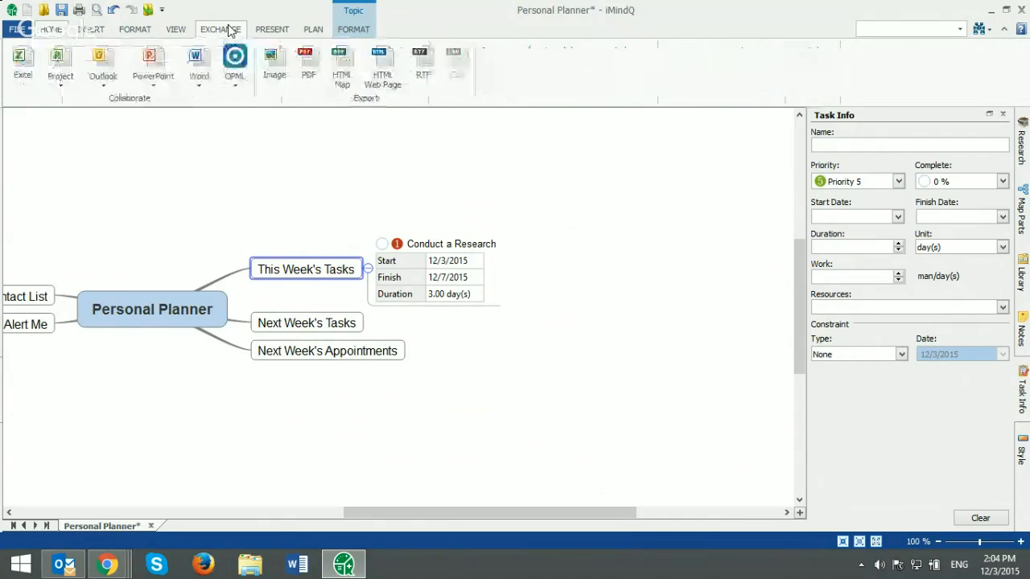
pyautogui.click(97, 90)
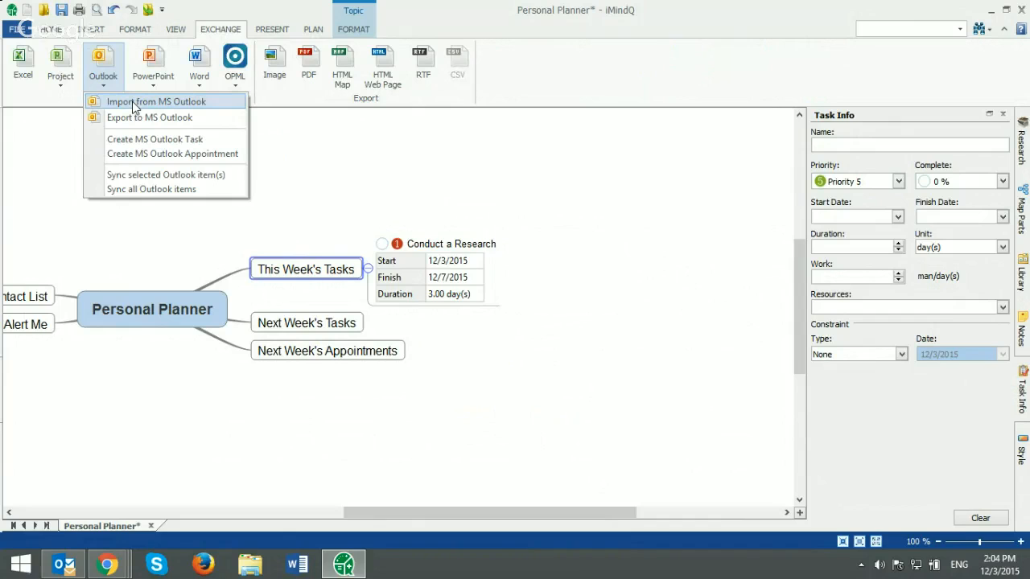
pyautogui.click(132, 102)
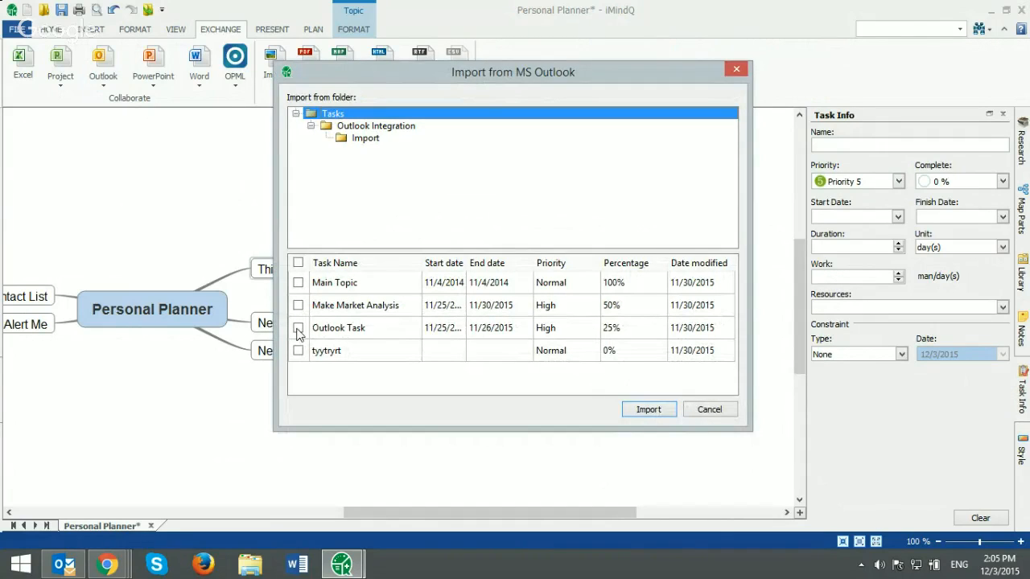
pyautogui.click(299, 305)
pyautogui.click(638, 411)
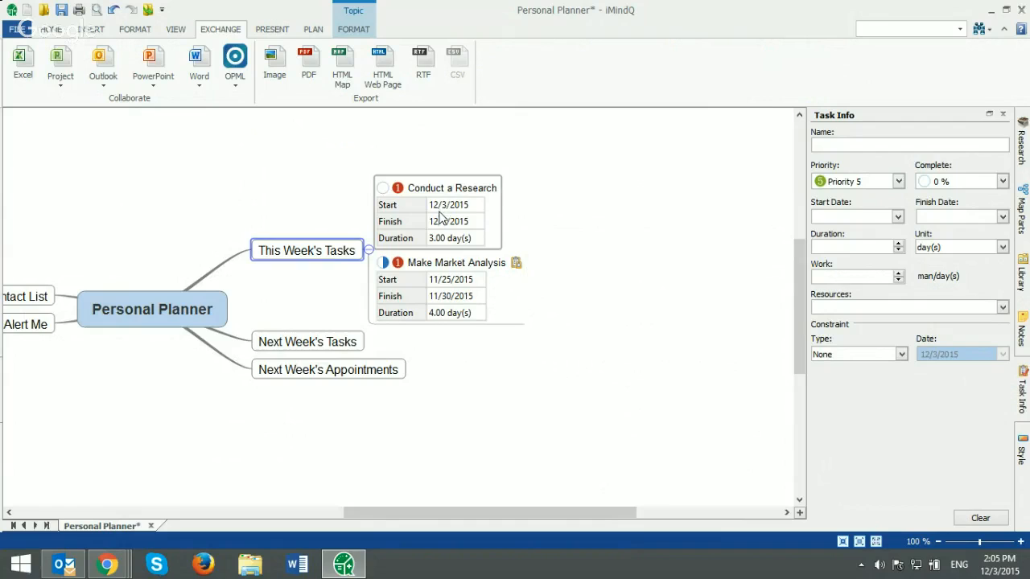
# Set "Conduct a Research" to 25% complete and change the "Make Market Analysis" priority to Priority 3.
pyautogui.click(473, 271)
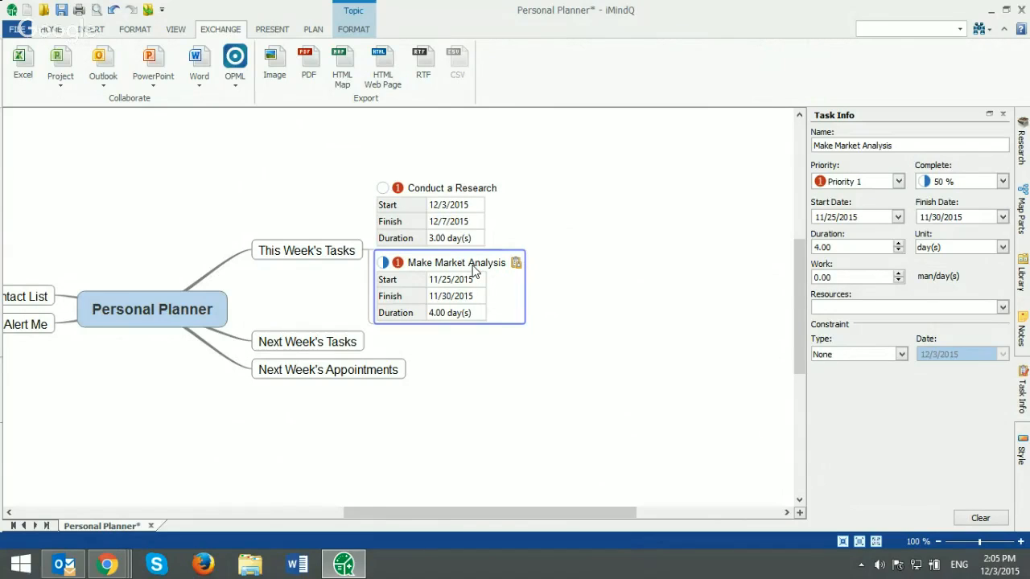
pyautogui.click(382, 191)
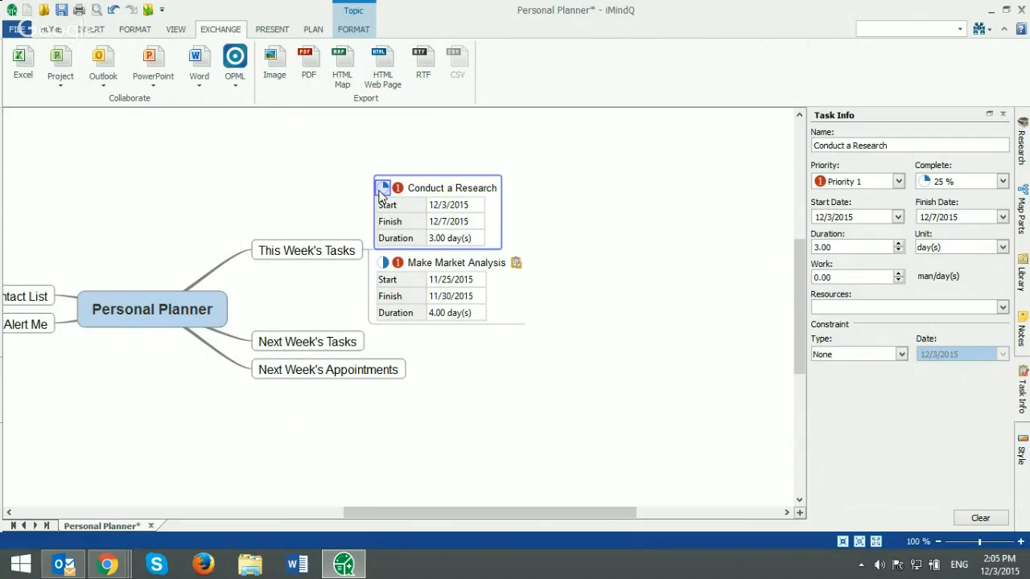
pyautogui.click(383, 265)
pyautogui.click(398, 266)
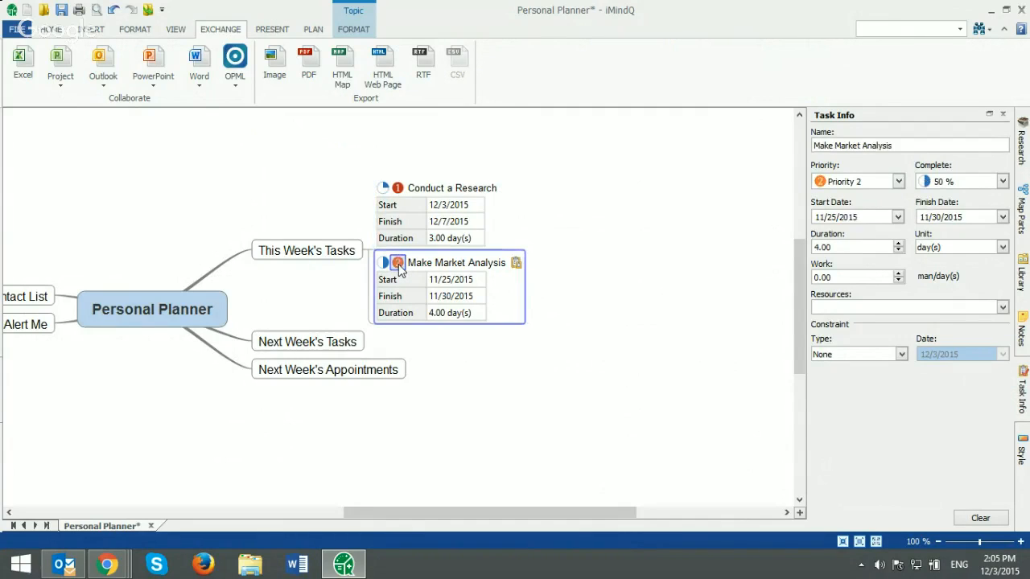
pyautogui.click(399, 265)
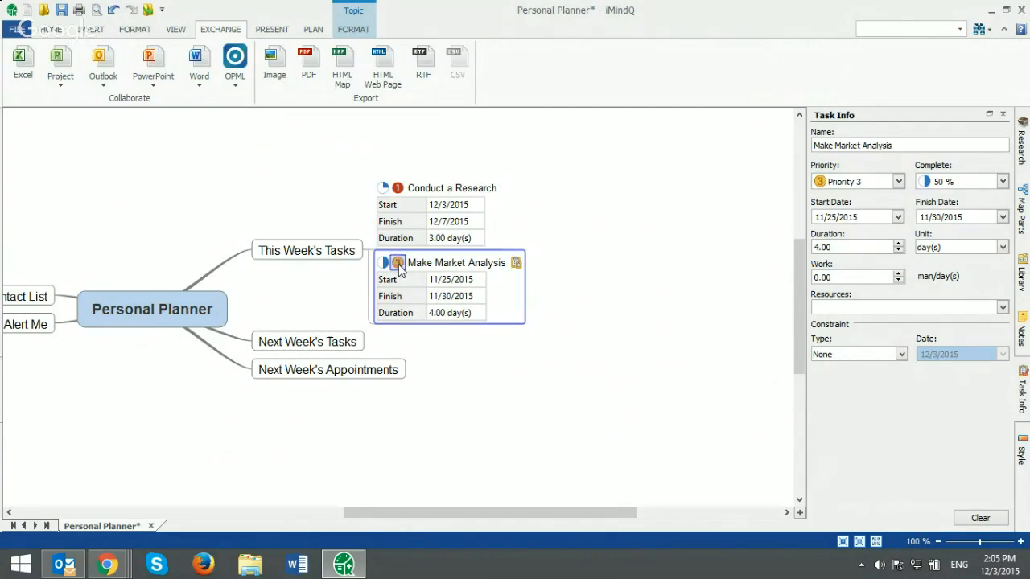
# Set the duration of the "Make Market Analysis" task to 5 days in its topic table.
pyautogui.click(432, 316)
pyautogui.click(431, 315)
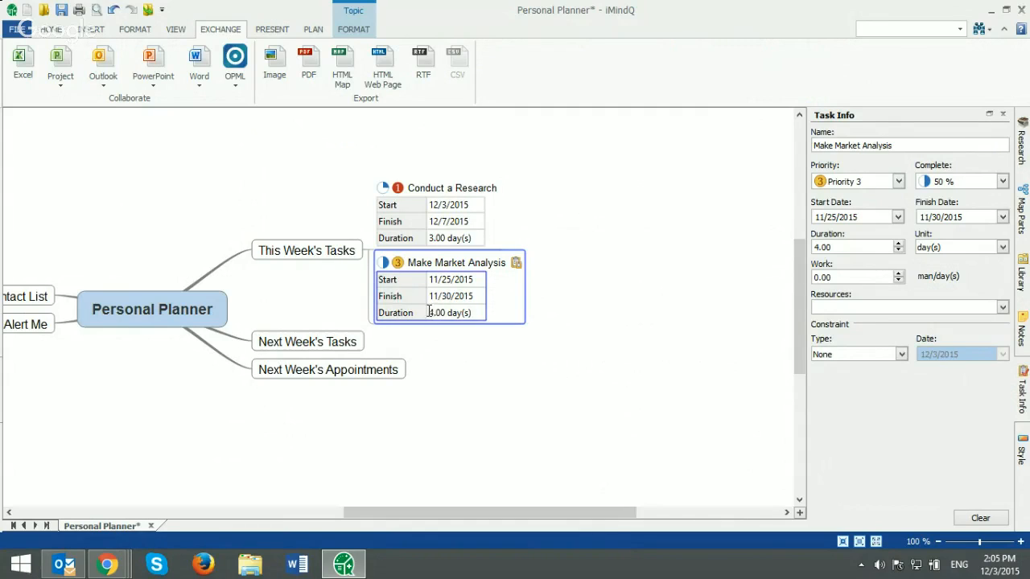
pyautogui.hotkey('shift', 'Right')
pyautogui.write('5')
pyautogui.press('Return')
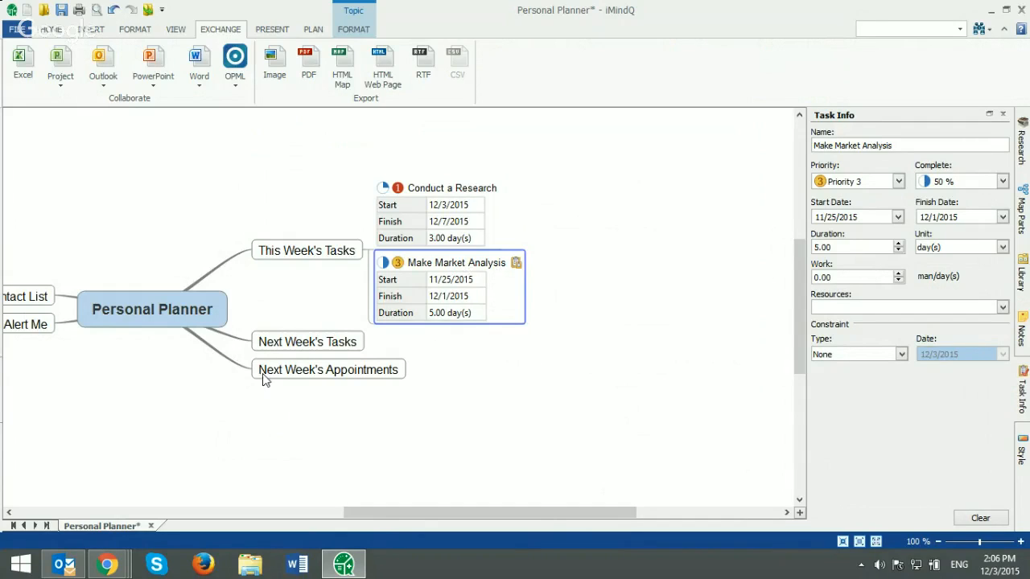
# Synchronize all Outlook items linked to the map with MS Outlook.
pyautogui.click(62, 566)
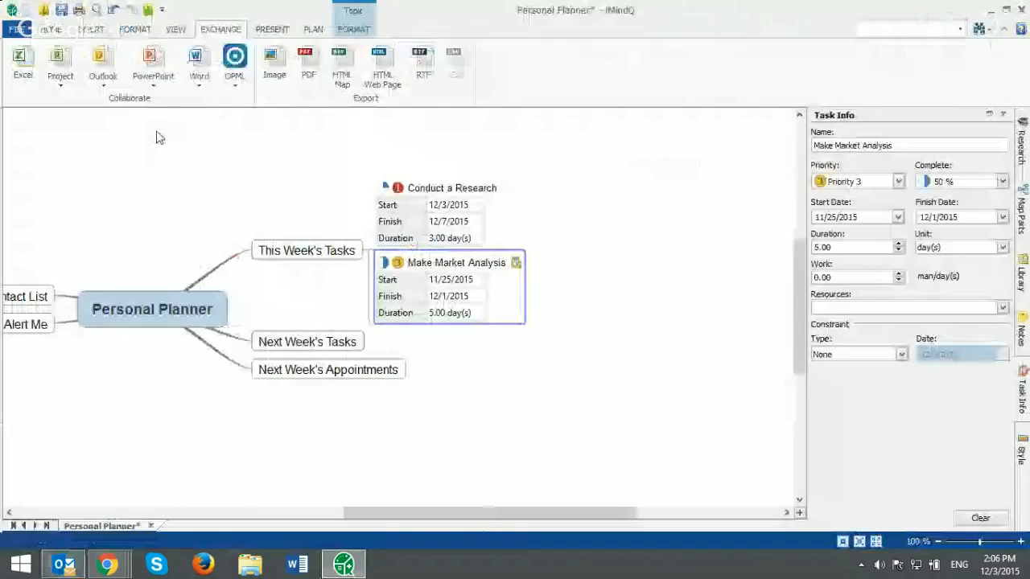
pyautogui.click(102, 66)
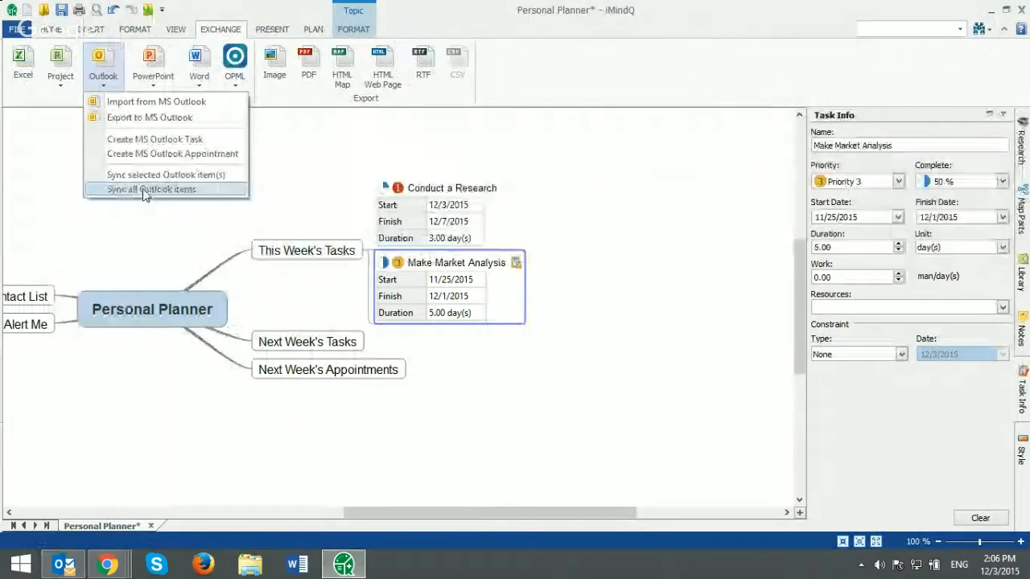
pyautogui.click(144, 190)
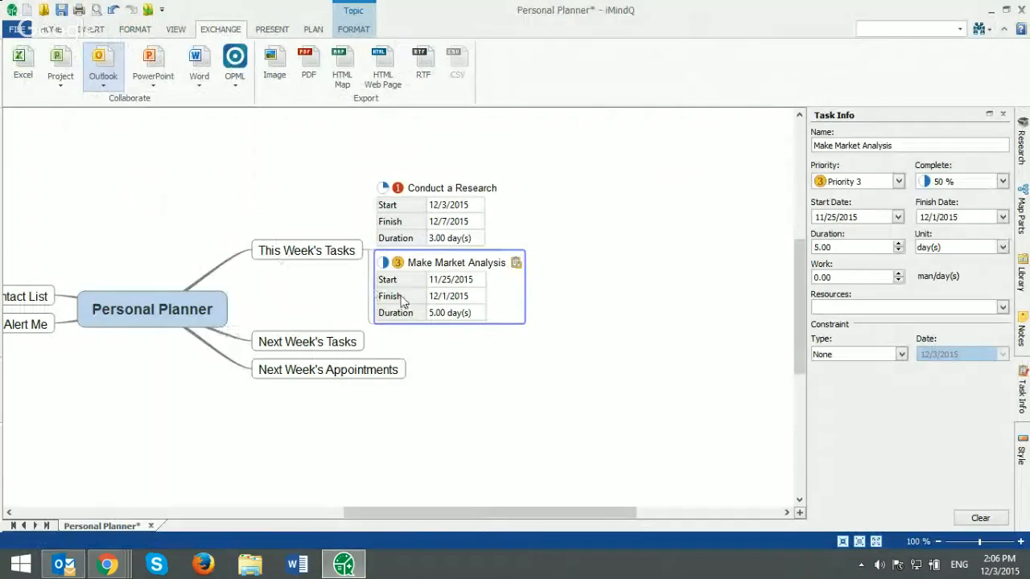
# Set the finish date of "Make Market Analysis" to 12/4/2015 and its completion to 75%.
pyautogui.click(445, 301)
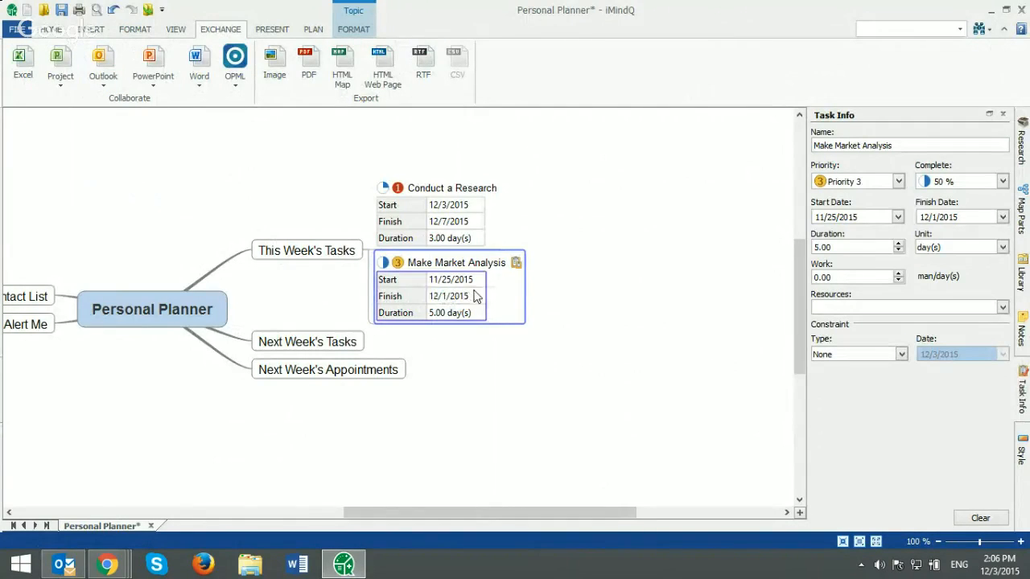
pyautogui.click(481, 302)
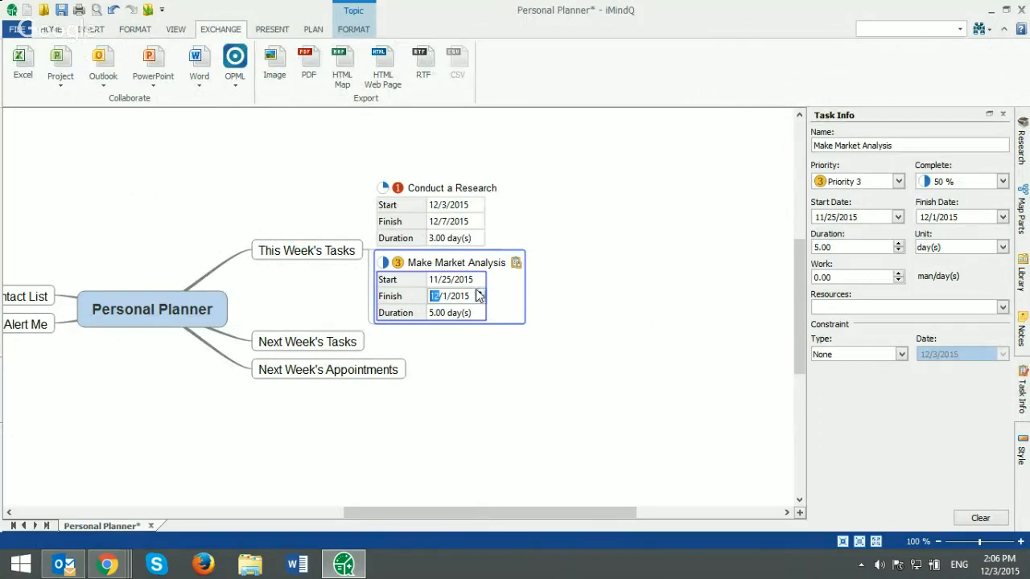
pyautogui.click(447, 296)
pyautogui.write('4')
pyautogui.press('Return')
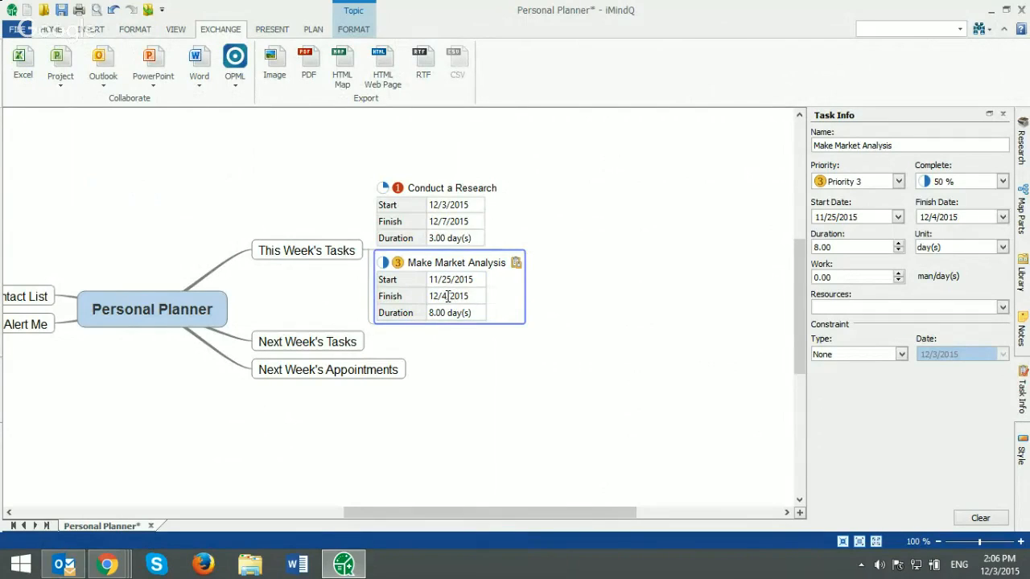
pyautogui.click(382, 263)
# Sync all Outlook items again and check the updated "Make Market Analysis" task in Outlook, then return to the map.
pyautogui.click(97, 82)
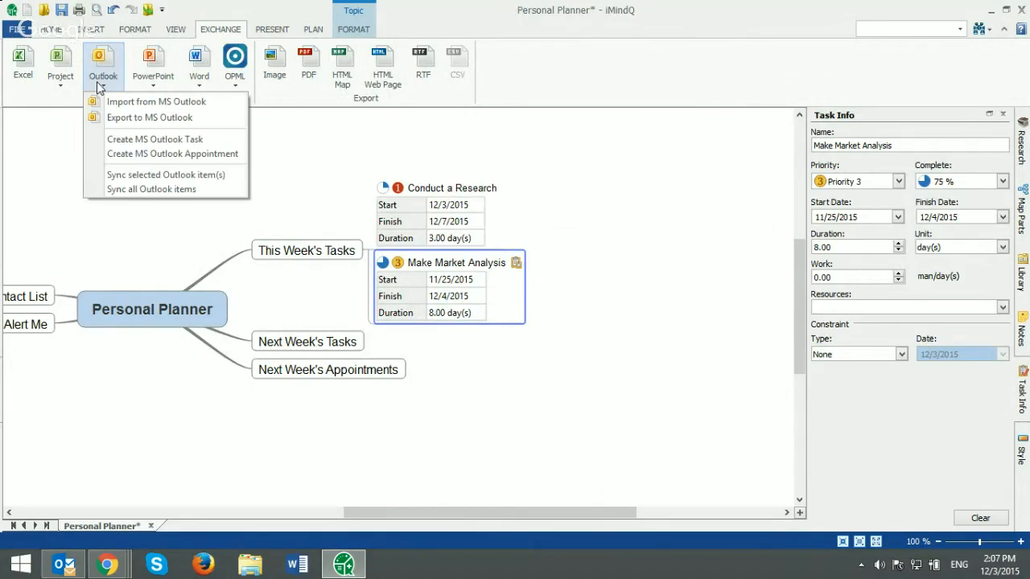
pyautogui.click(141, 193)
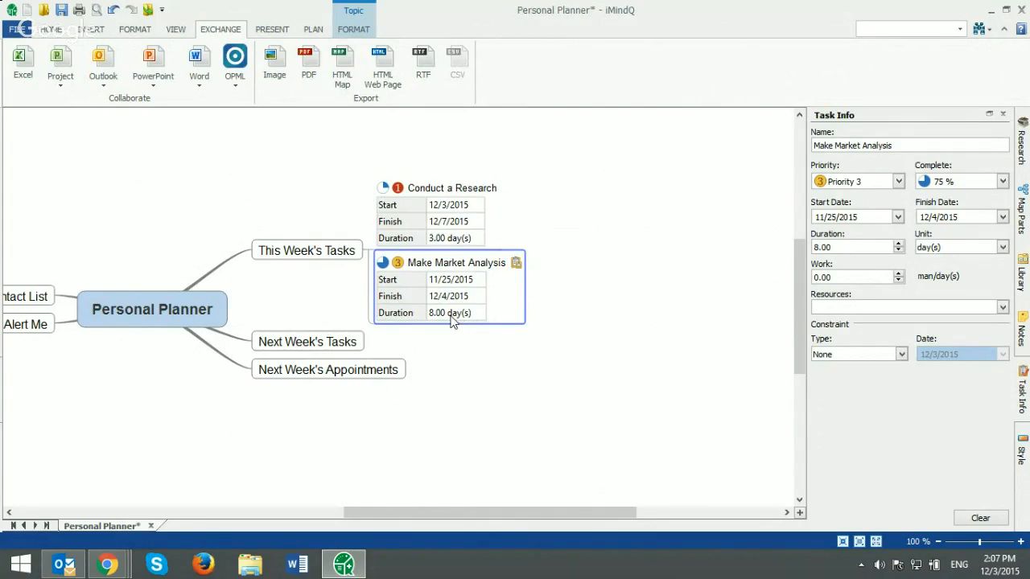
pyautogui.click(66, 567)
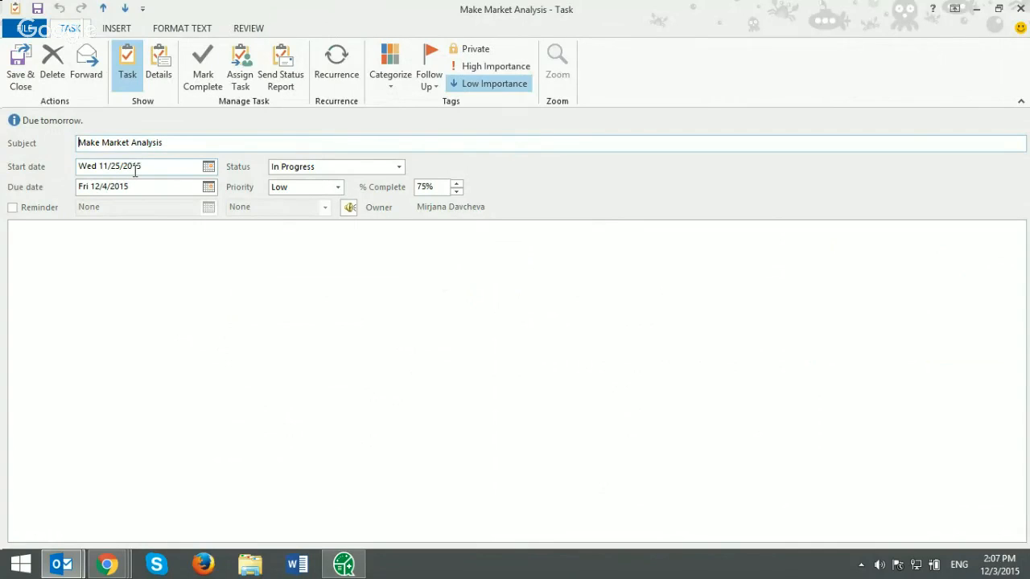
pyautogui.click(1016, 8)
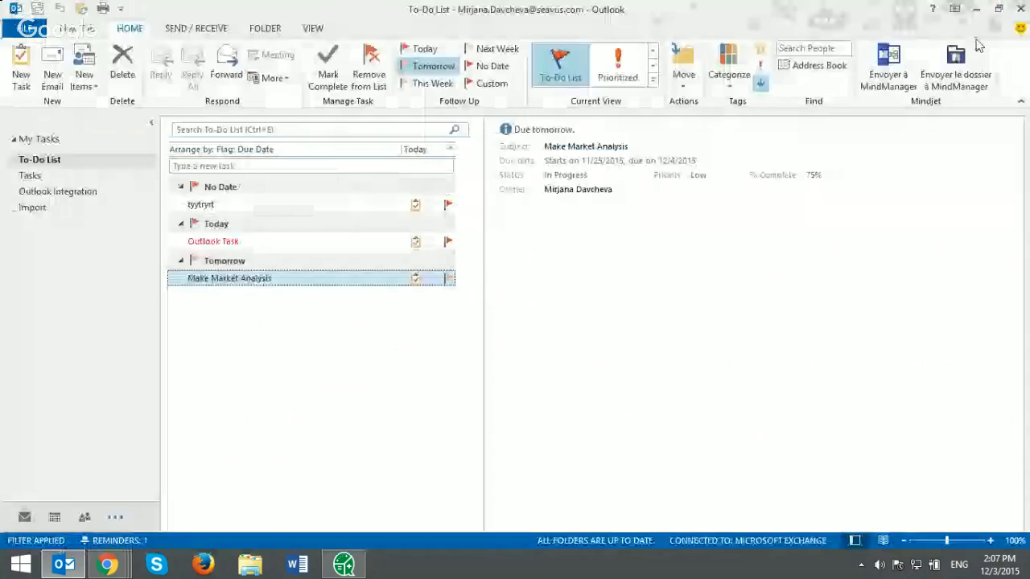
pyautogui.click(977, 9)
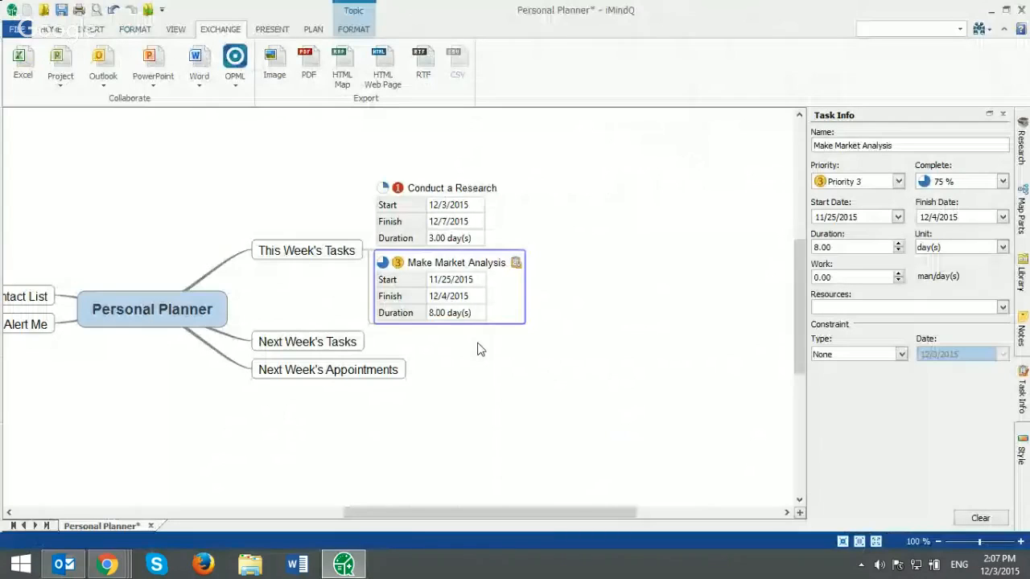
# Open the linked "Make Market Analysis" task in Outlook, set its priority to High and due date to 12/7/2015, and save it.
pyautogui.click(515, 263)
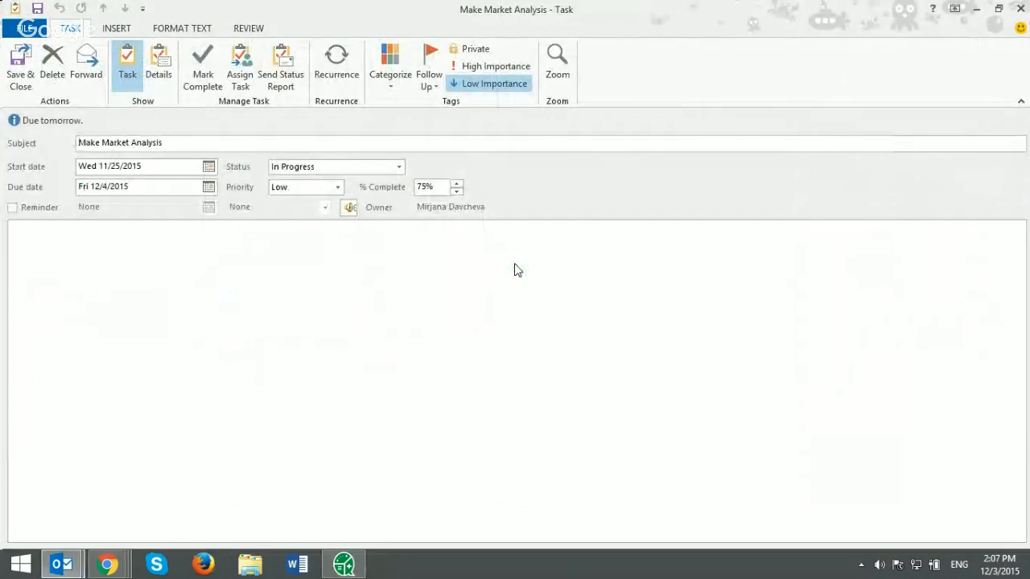
pyautogui.click(337, 187)
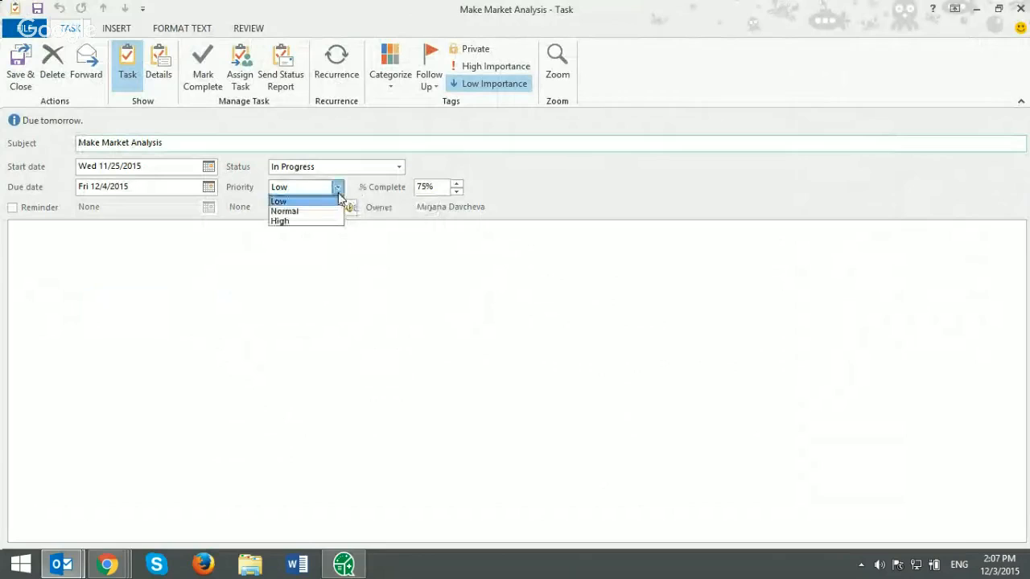
pyautogui.click(308, 221)
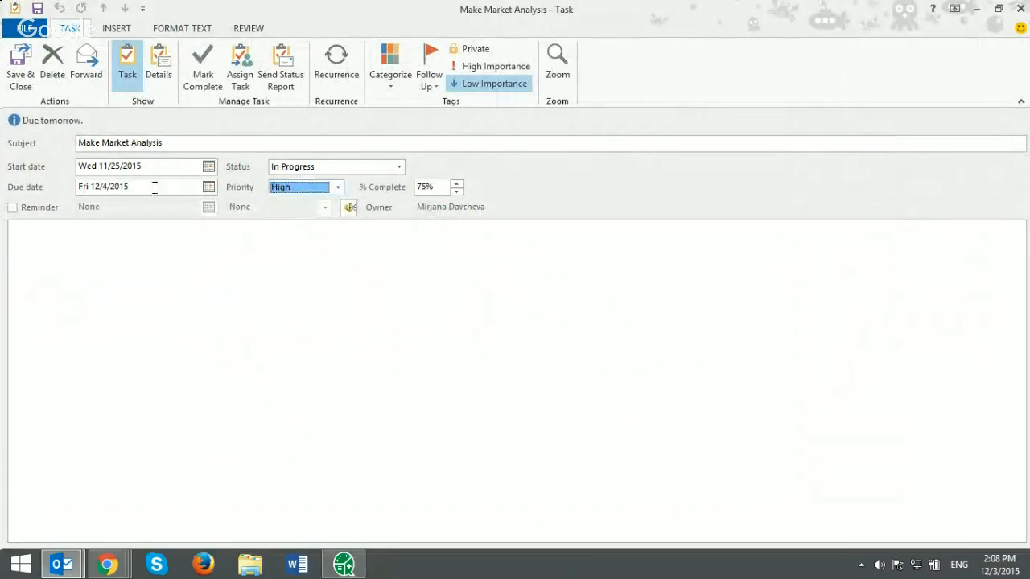
pyautogui.click(209, 187)
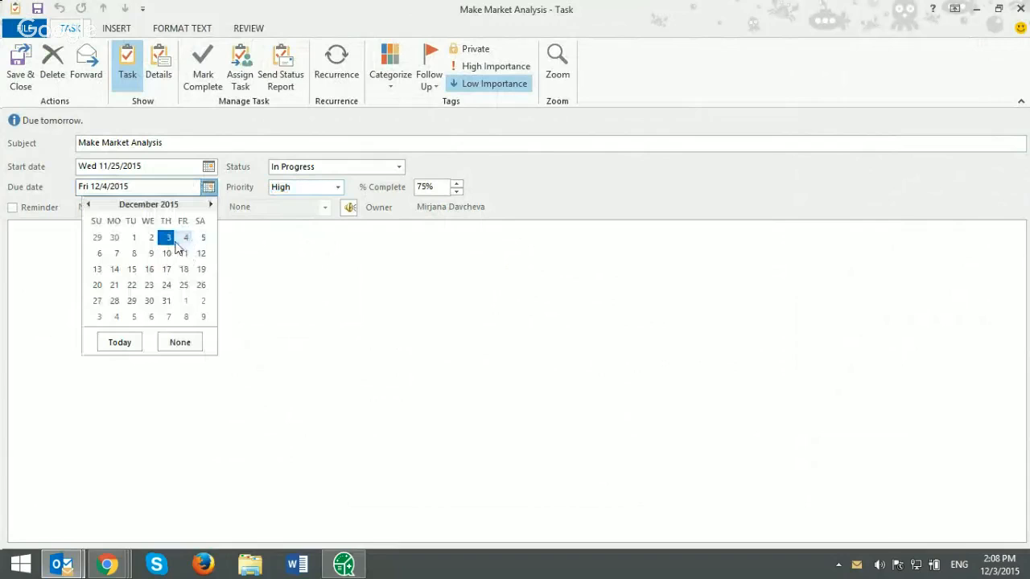
pyautogui.click(117, 252)
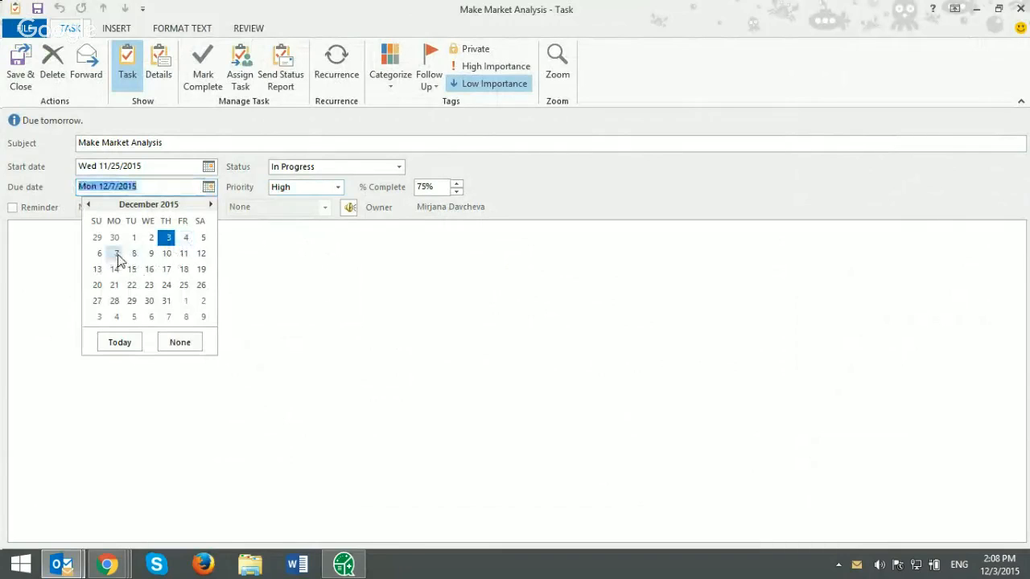
pyautogui.click(22, 83)
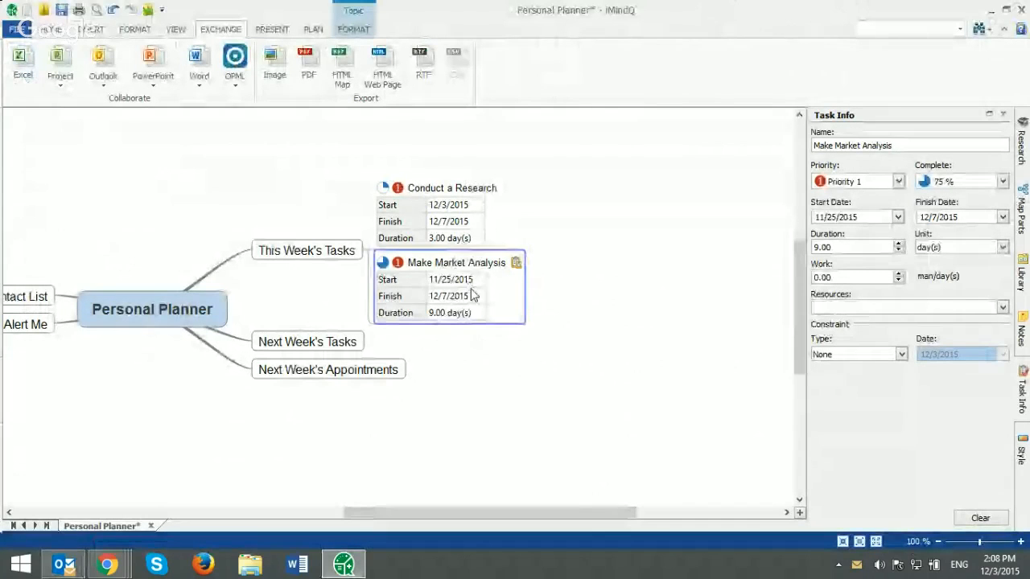
# Select the "Conduct a Research" task in the map and open the export to MS Outlook.
pyautogui.moveTo(581, 519); pyautogui.dragTo(539, 520)
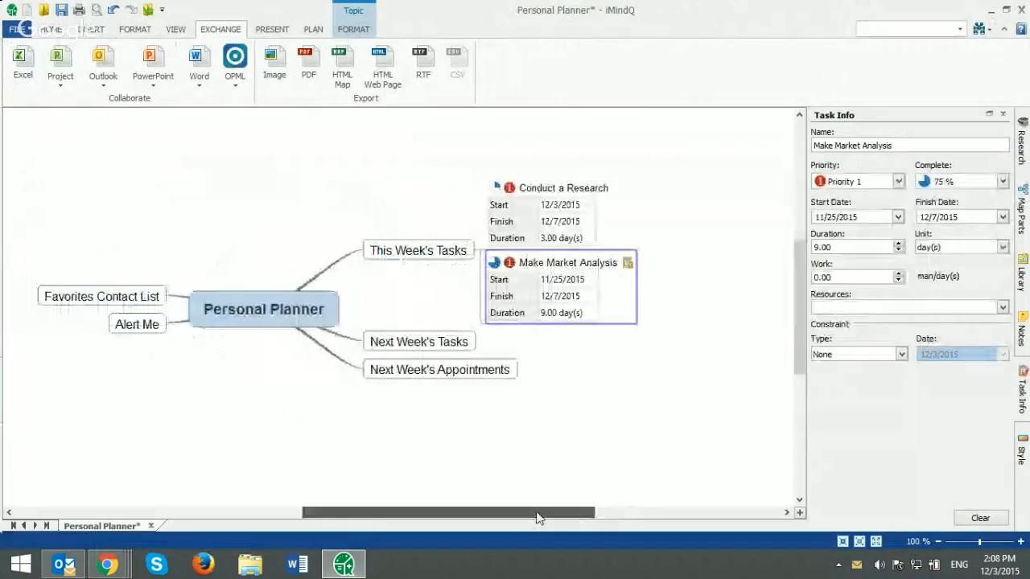
pyautogui.click(546, 187)
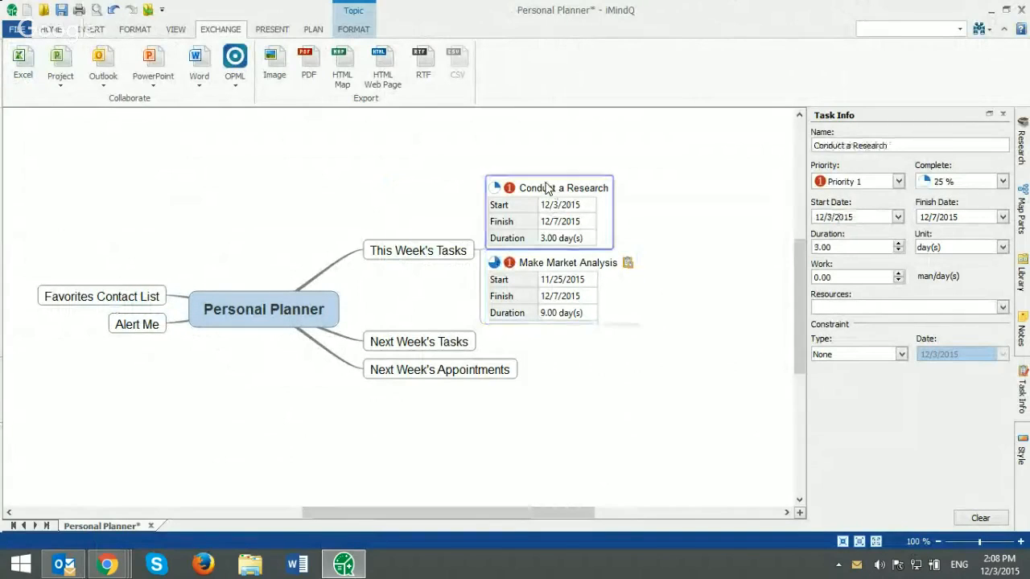
pyautogui.click(548, 268)
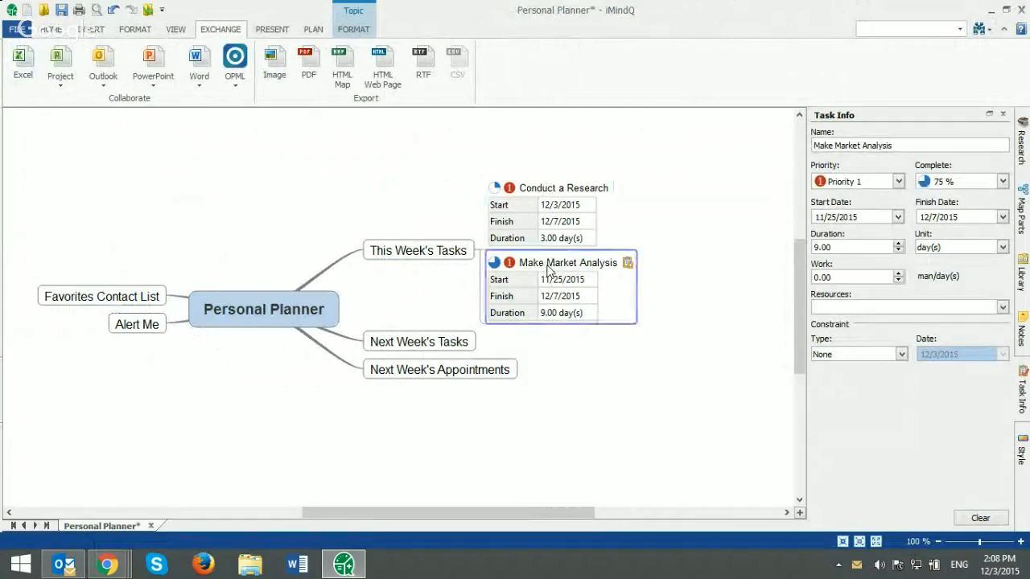
pyautogui.click(566, 195)
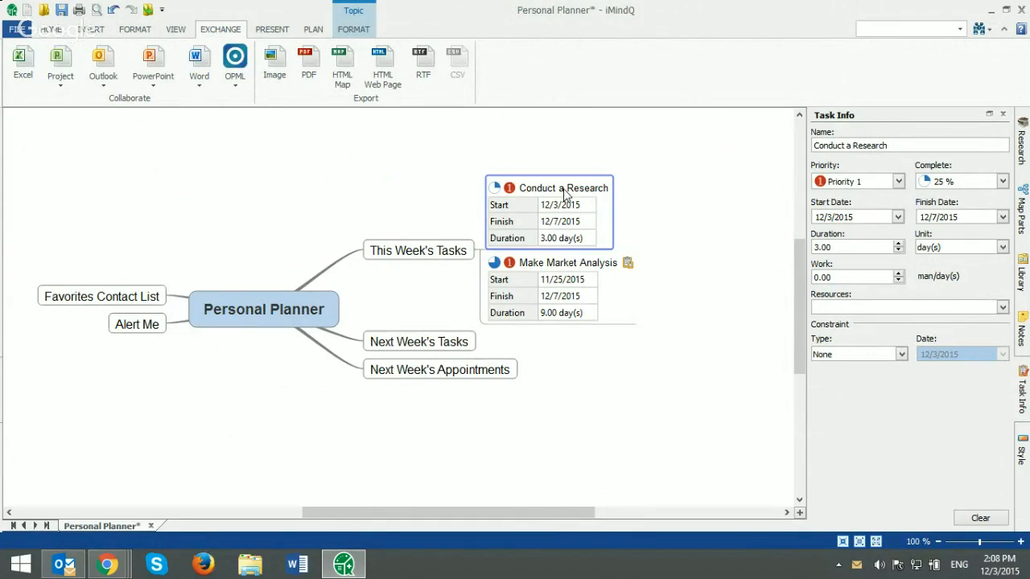
pyautogui.click(102, 88)
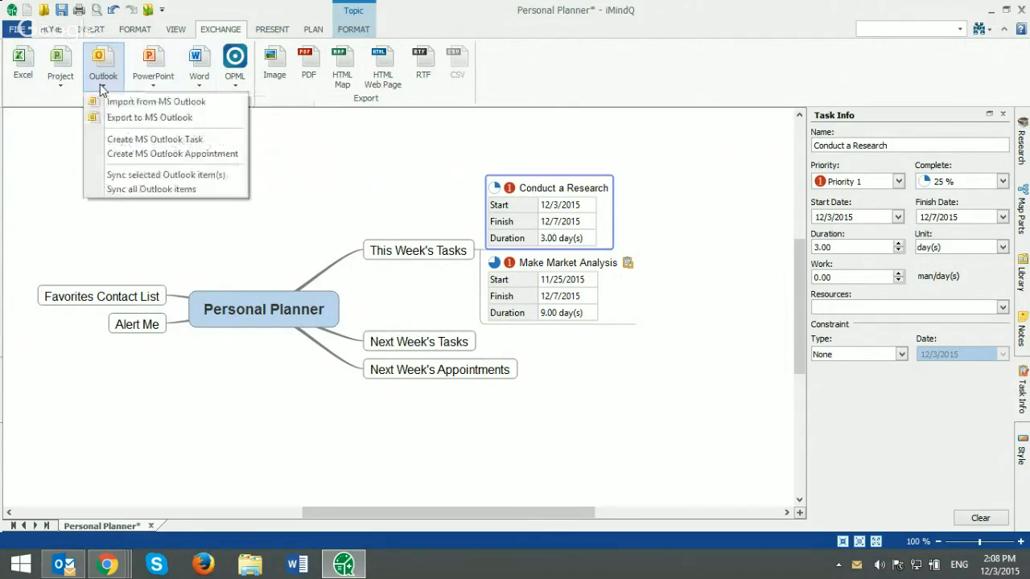
pyautogui.click(127, 118)
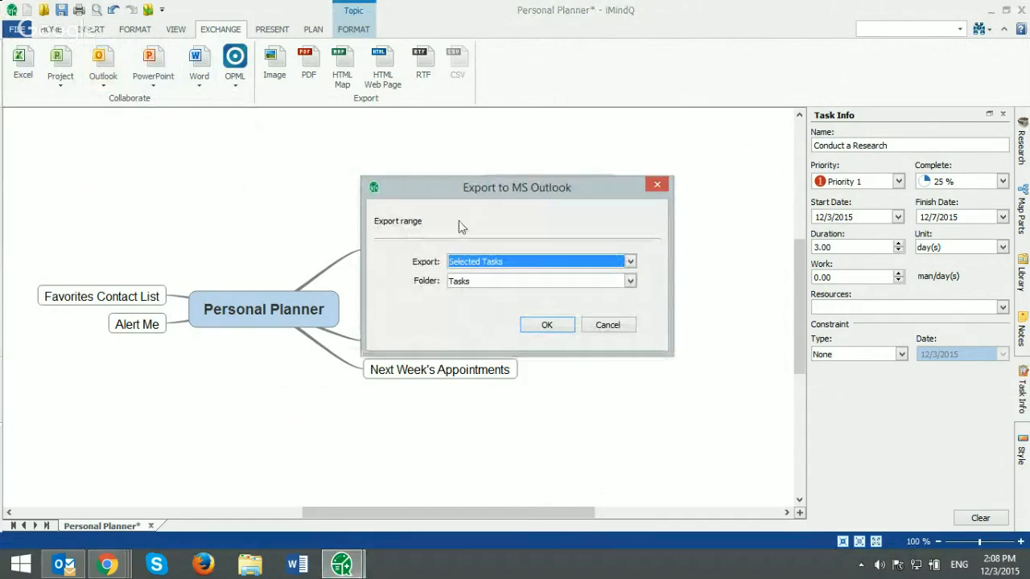
# Set the export range to All Tasks with Tasks as the destination folder and run the export to MS Outlook.
pyautogui.click(497, 261)
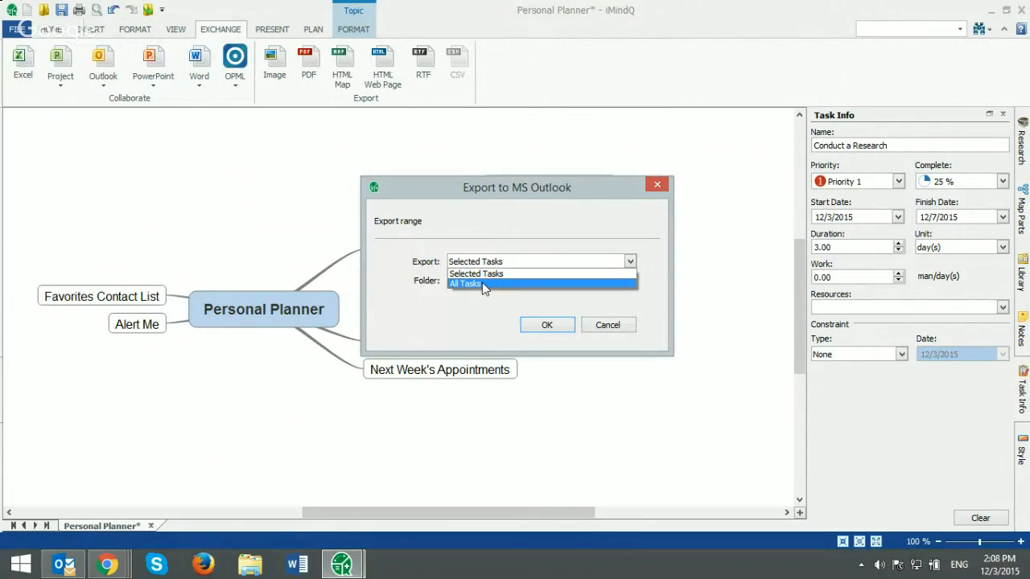
pyautogui.click(484, 274)
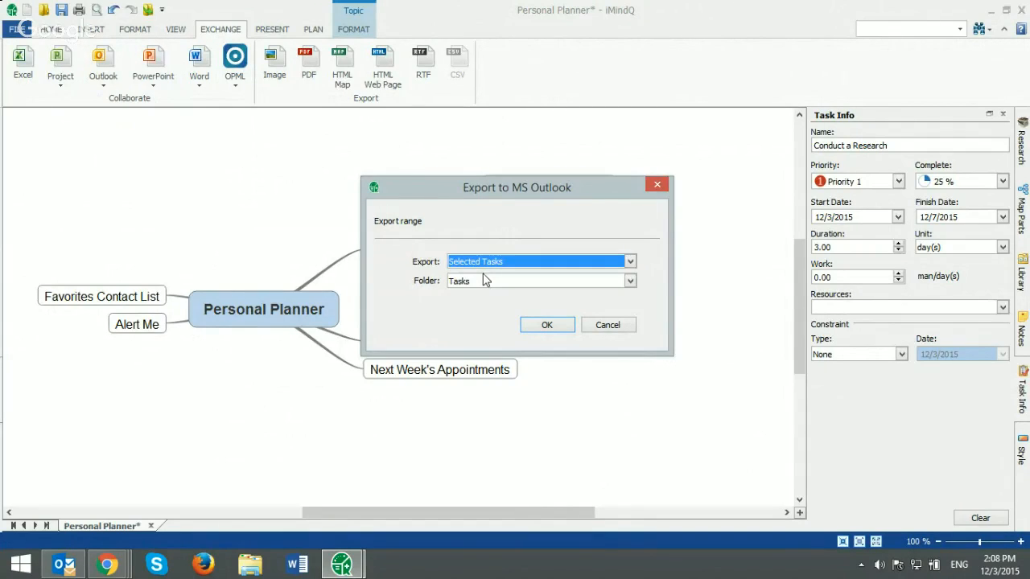
pyautogui.moveTo(542, 195); pyautogui.dragTo(493, 212)
pyautogui.click(506, 280)
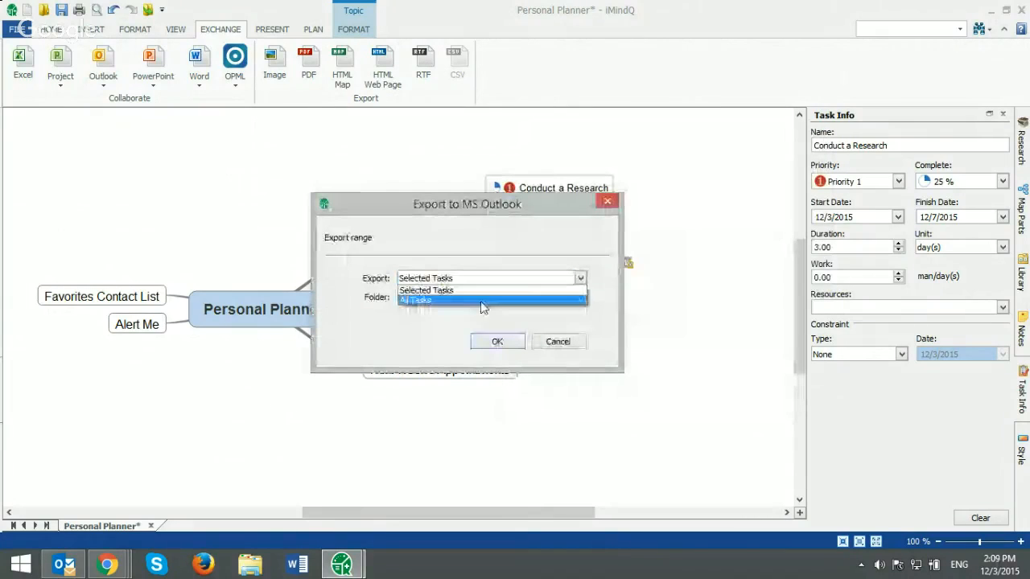
pyautogui.click(475, 300)
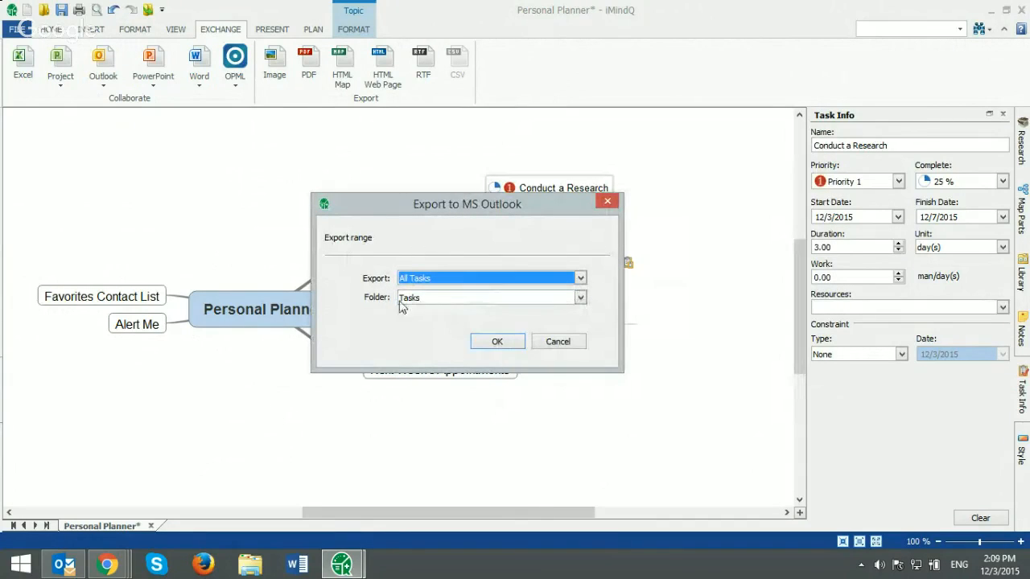
pyautogui.click(426, 302)
pyautogui.click(425, 305)
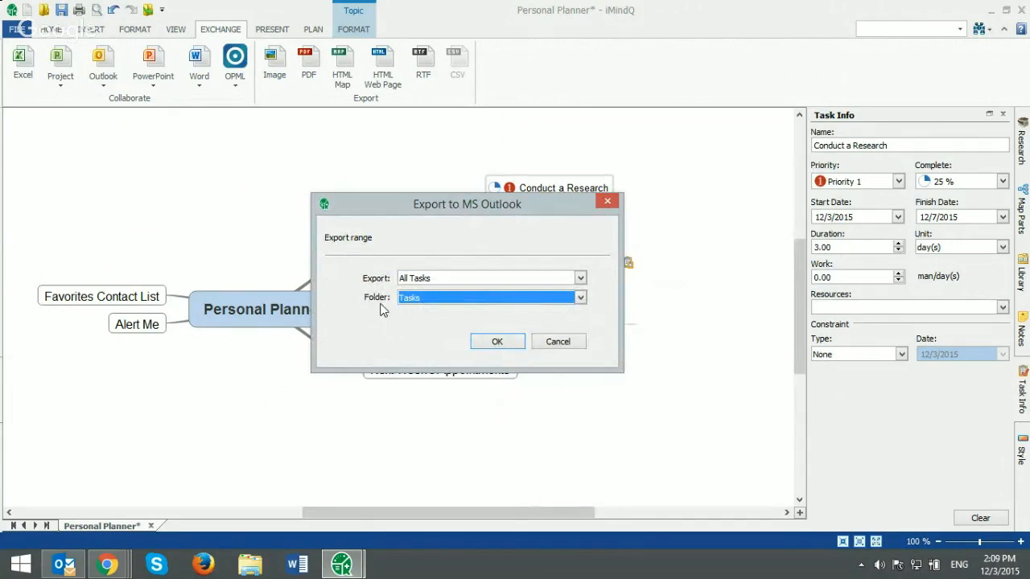
pyautogui.click(490, 343)
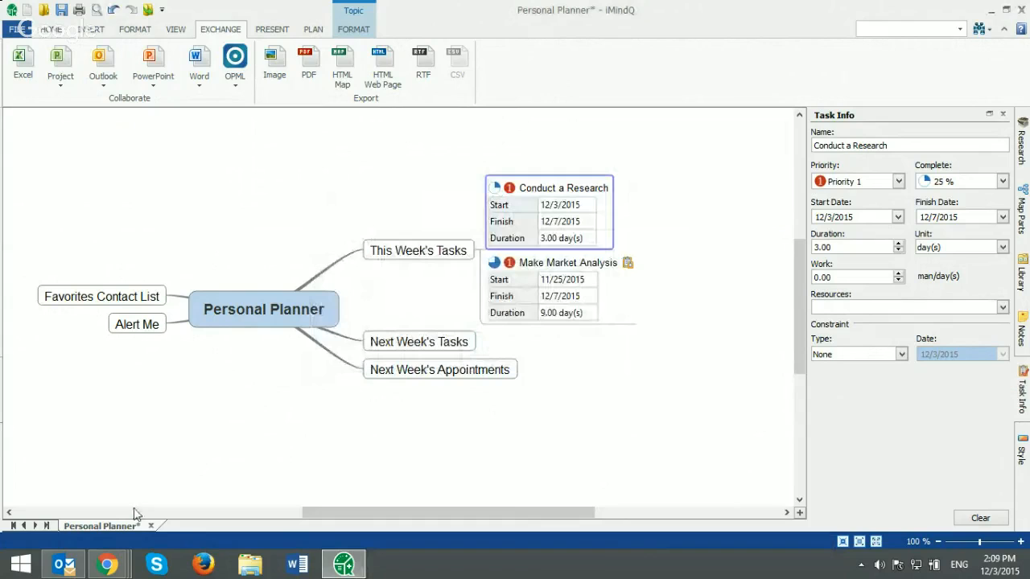
# Switch to Outlook, check the Tasks folder for the exported "Conduct a Research" task, and return to the map in iMindQ.
pyautogui.click(70, 568)
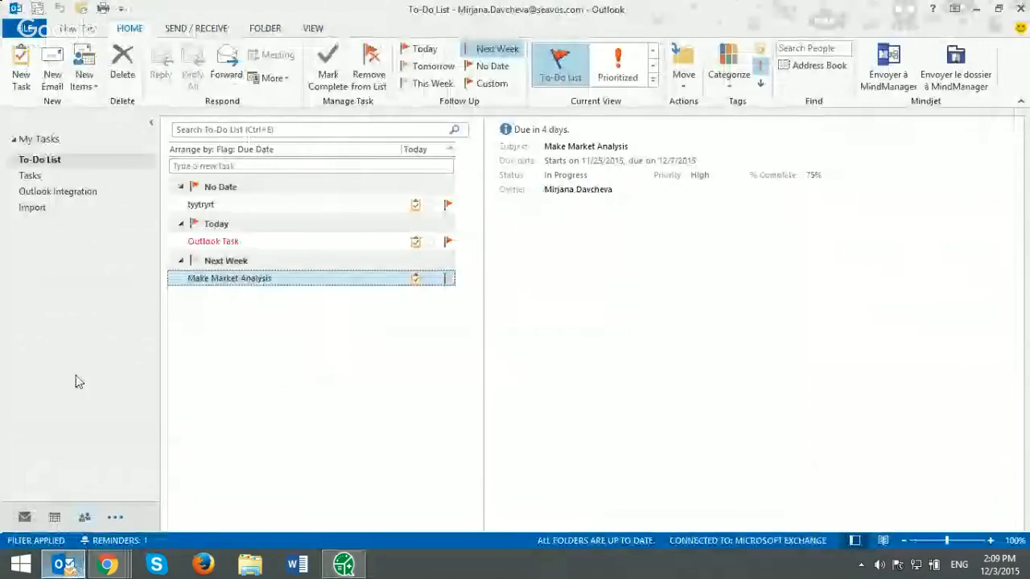
pyautogui.click(30, 175)
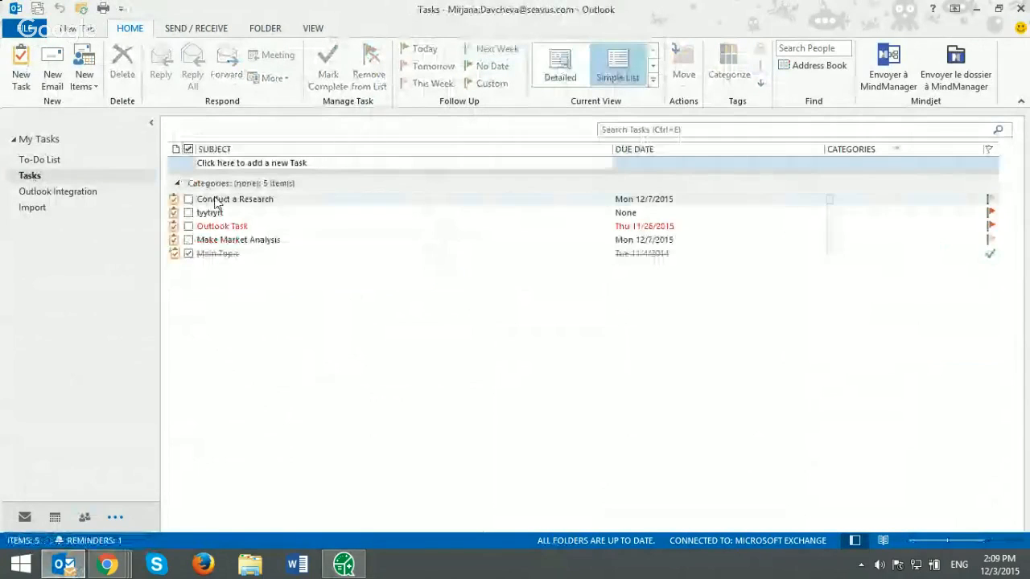
pyautogui.click(216, 201)
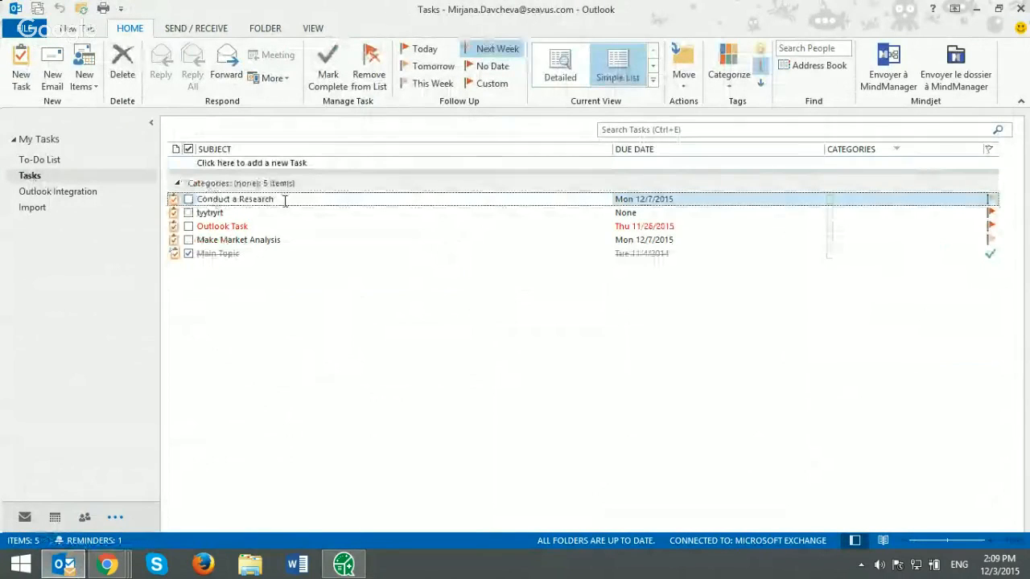
pyautogui.click(330, 569)
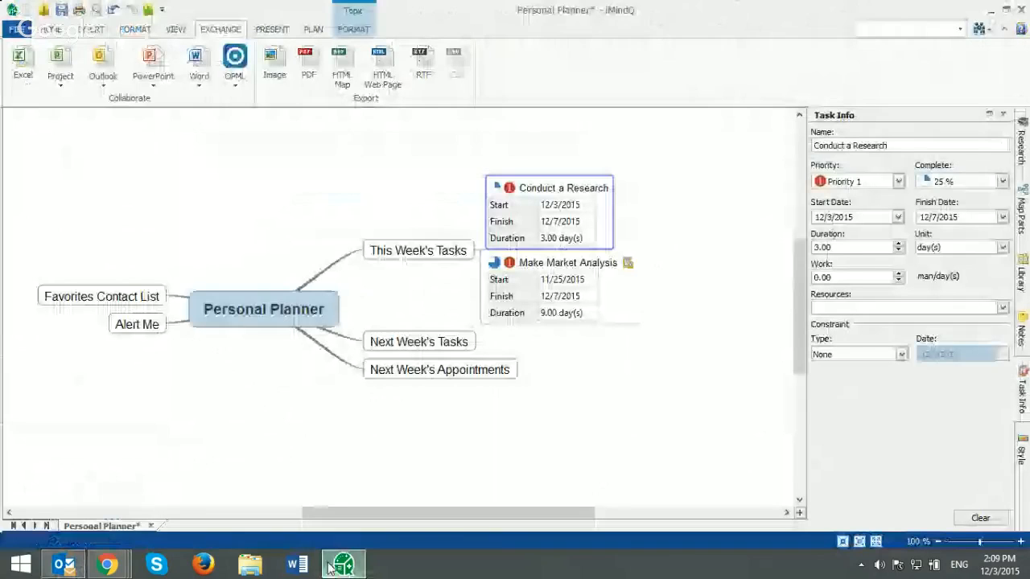
# Create an MS Outlook task under "Next Week's Tasks" with the subject "Prepare a Business Plan".
pyautogui.click(415, 256)
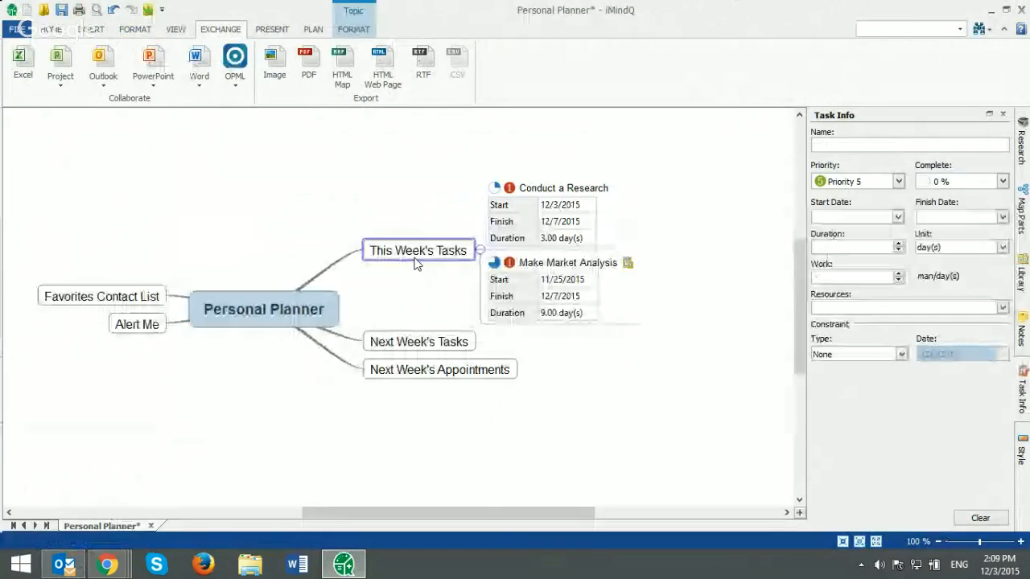
pyautogui.click(409, 339)
pyautogui.scroll(-1, 404, 318)
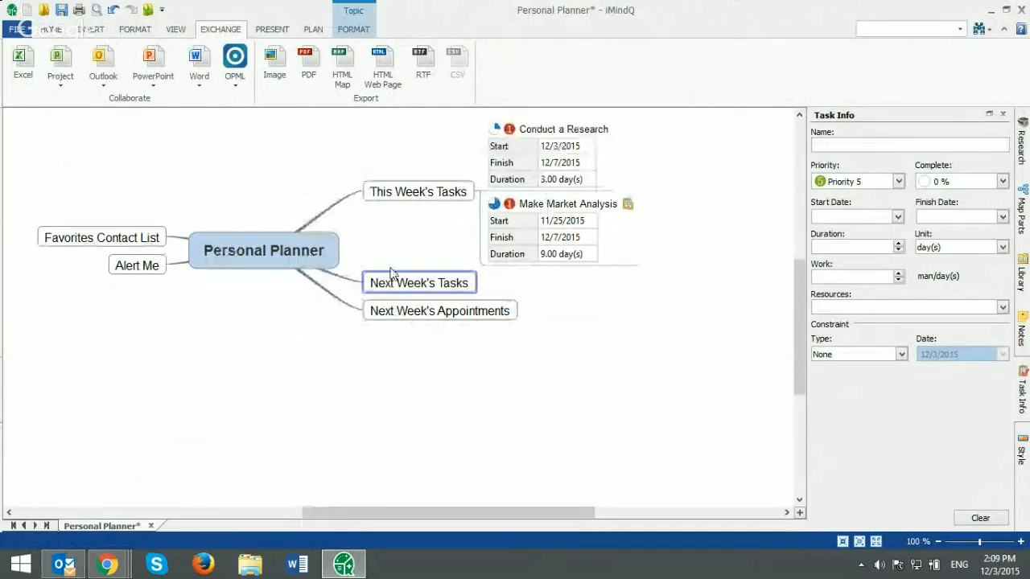
pyautogui.click(100, 92)
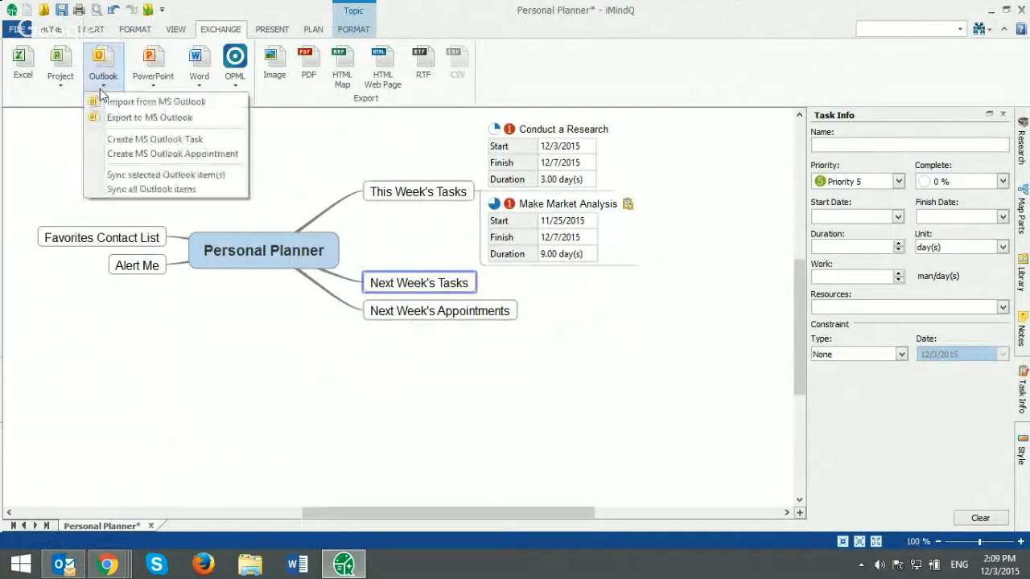
pyautogui.click(149, 141)
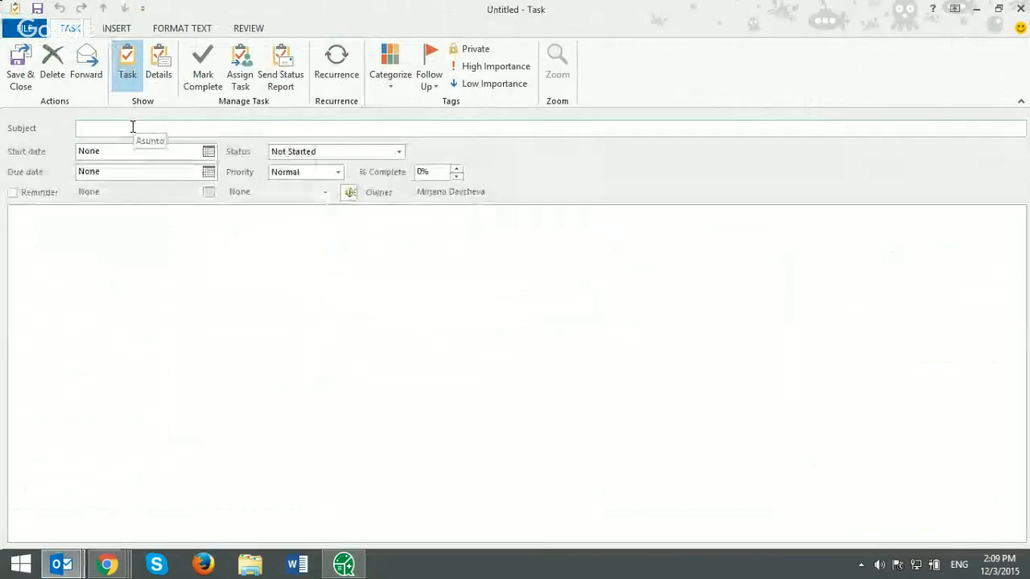
pyautogui.click(133, 127)
pyautogui.write('Prep')
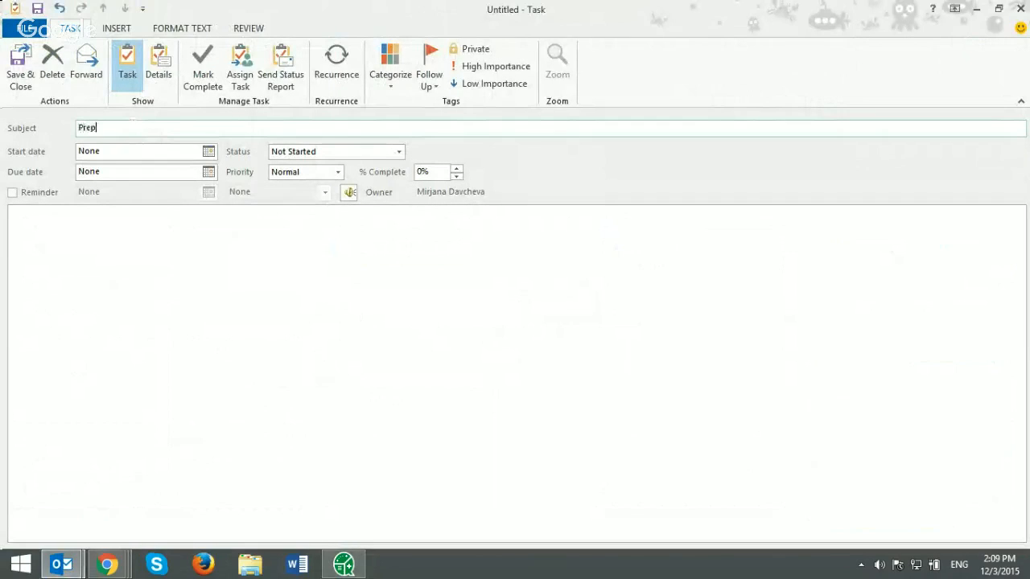
pyautogui.write('are a Business Plan')
# Set the task's start date to 12/7/2015, due date to 12/11/2015 and priority to High, and save it.
pyautogui.click(210, 152)
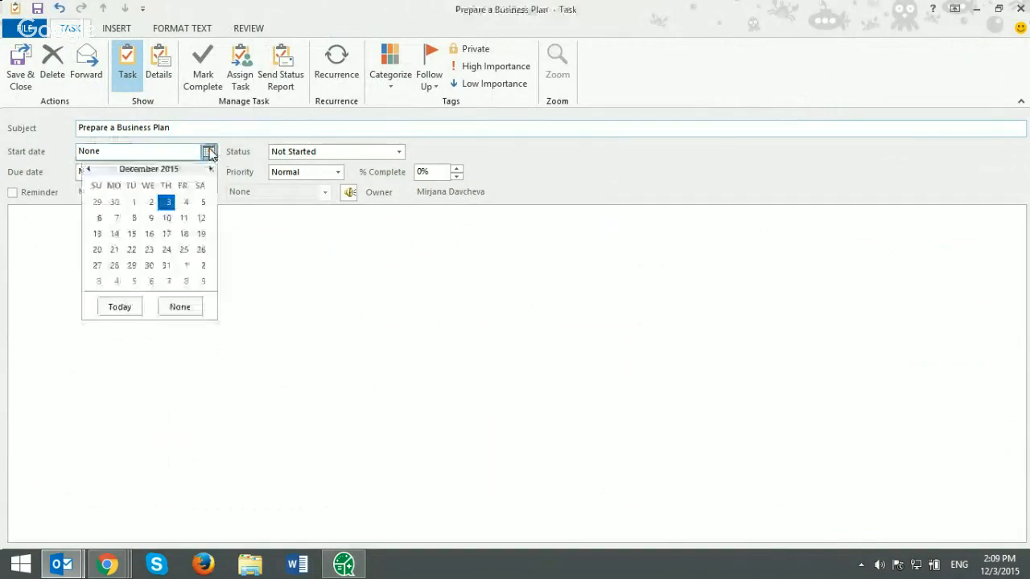
pyautogui.click(117, 218)
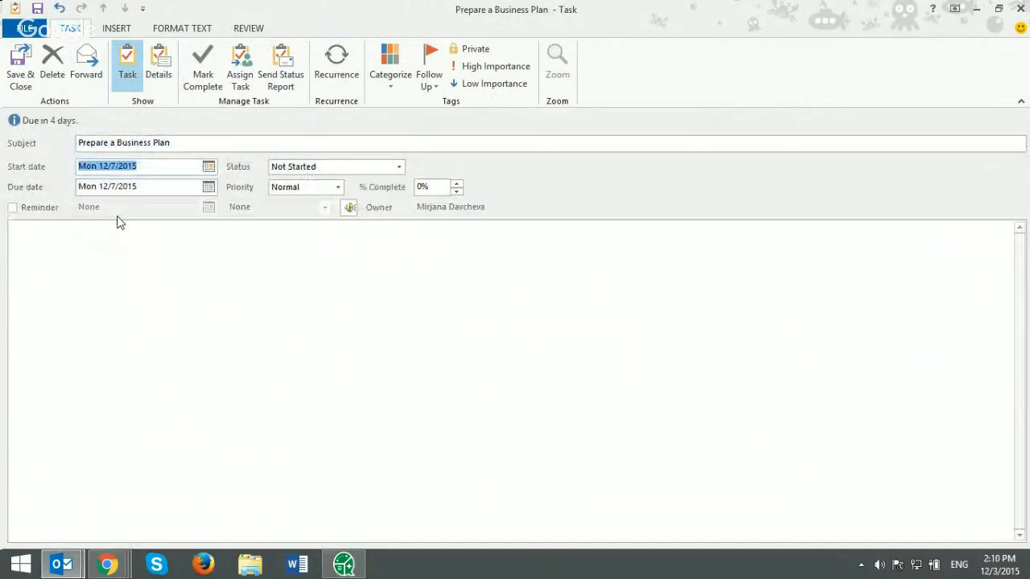
pyautogui.click(207, 188)
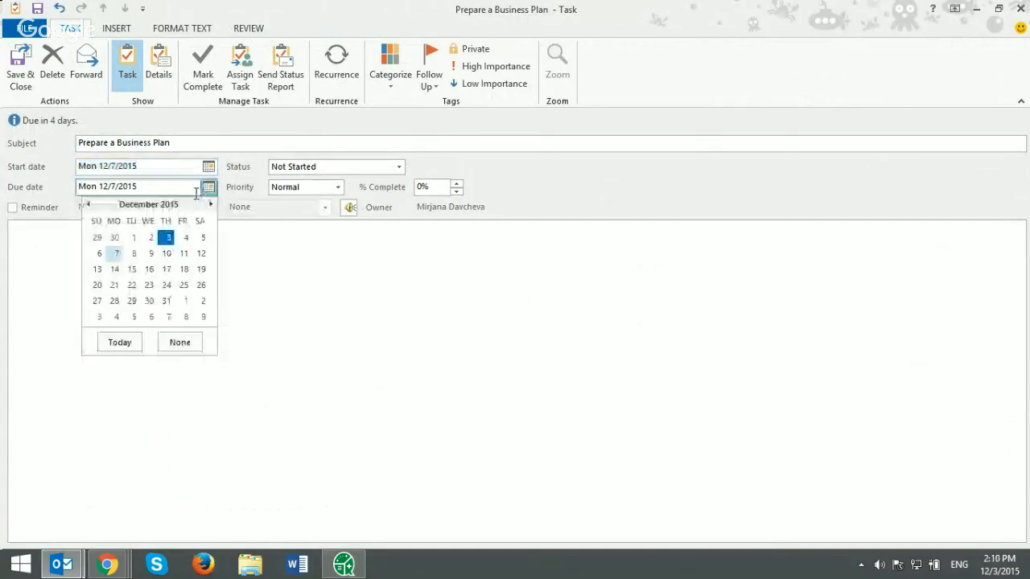
pyautogui.click(182, 254)
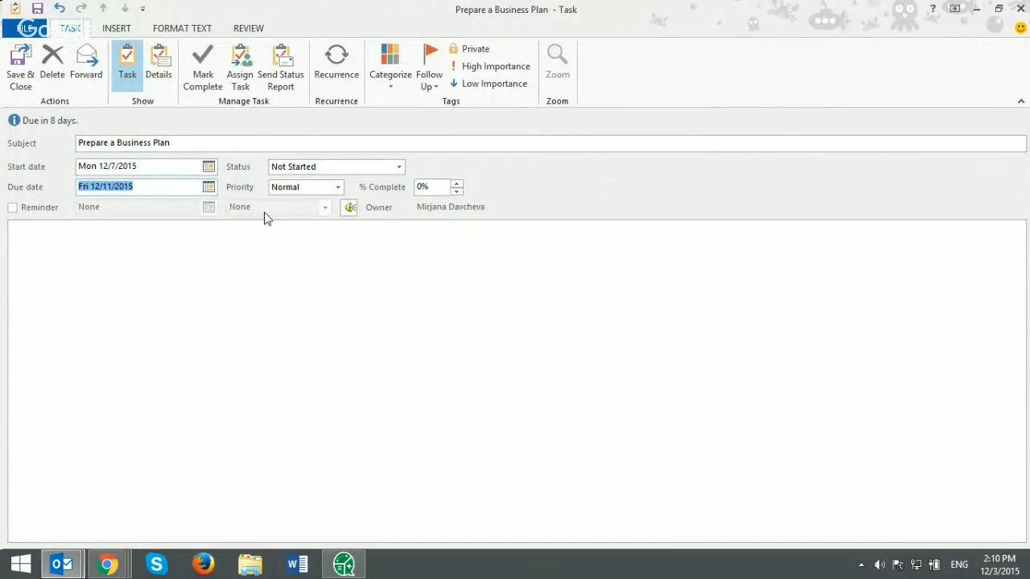
pyautogui.click(308, 188)
pyautogui.click(287, 220)
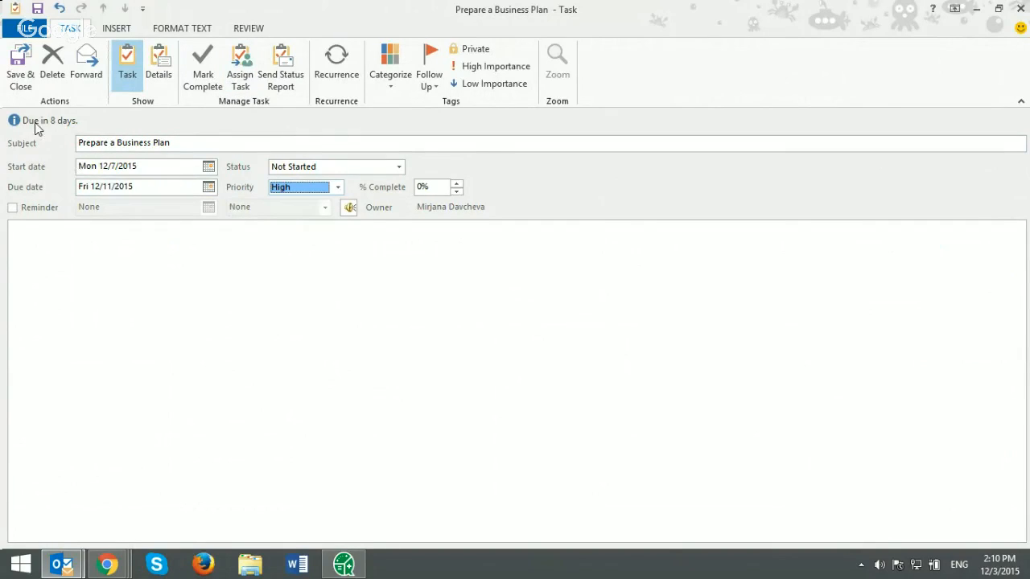
pyautogui.click(21, 80)
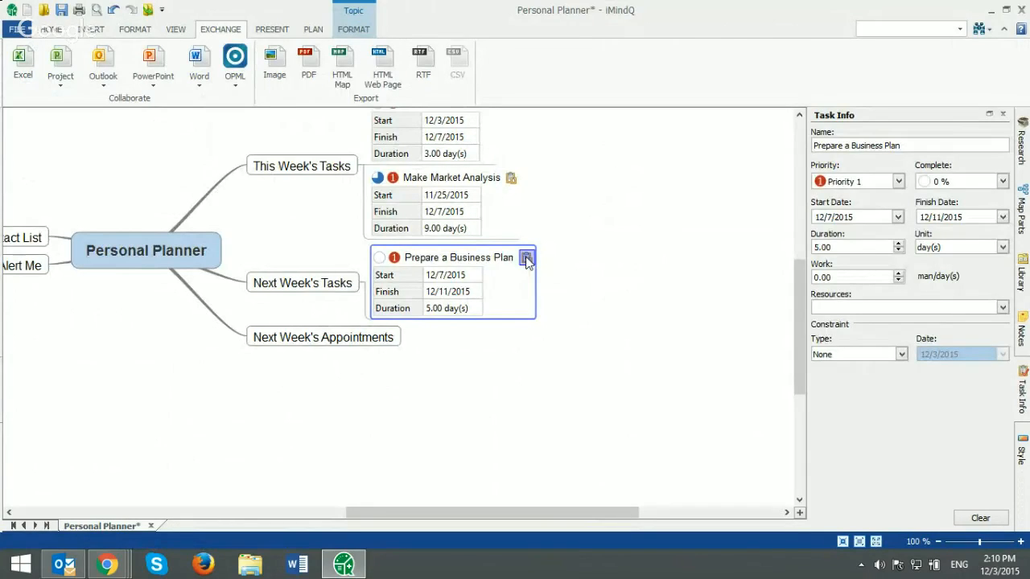
# Open the Outlook task linked to "Prepare a Business Plan" to review its details, and close it.
pyautogui.click(526, 257)
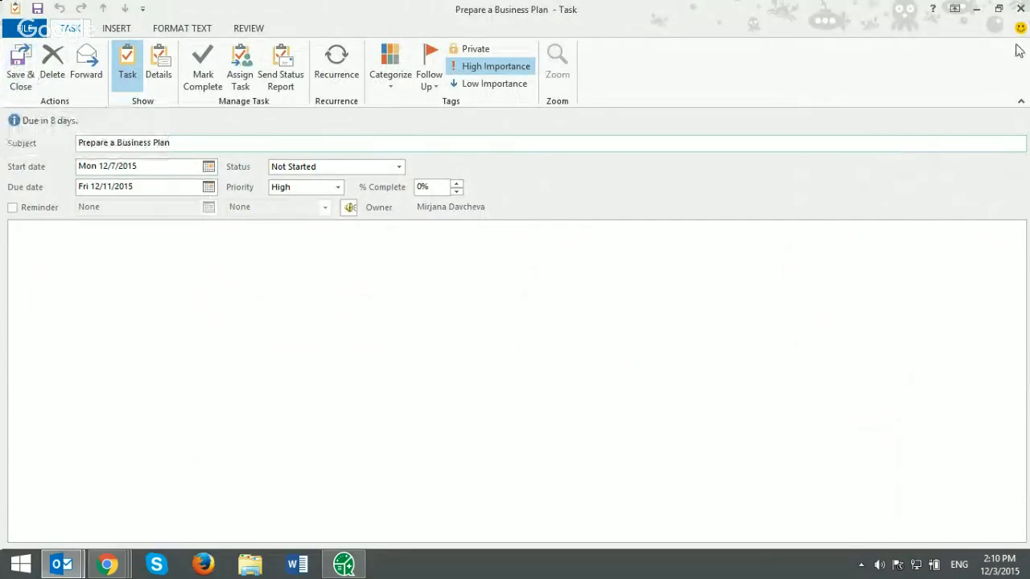
pyautogui.click(1021, 10)
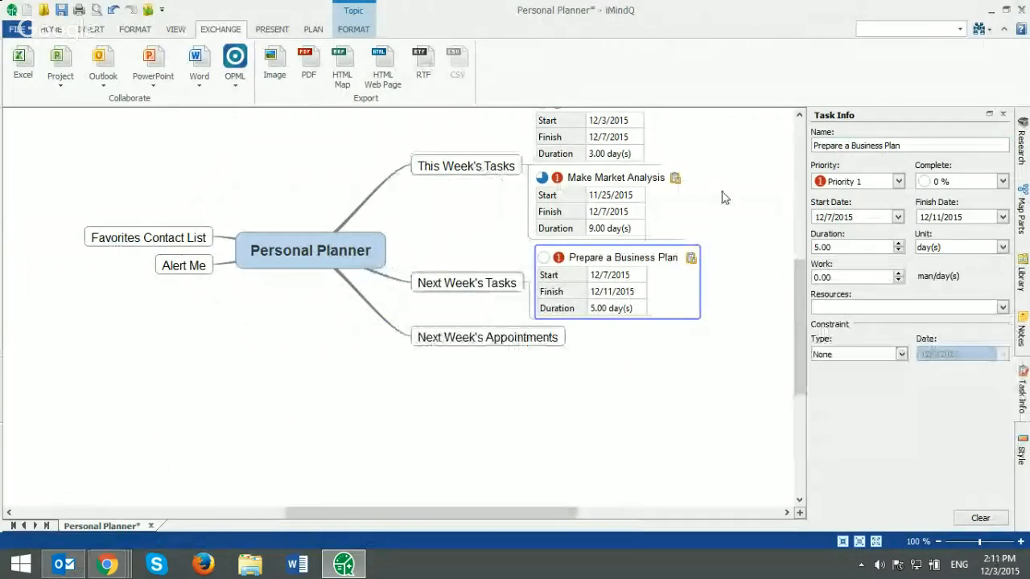
# Create an MS Outlook appointment under "Next Week's Appointments" with the subject "Daily SCRUM Meeting".
pyautogui.moveTo(800, 296); pyautogui.dragTo(797, 261)
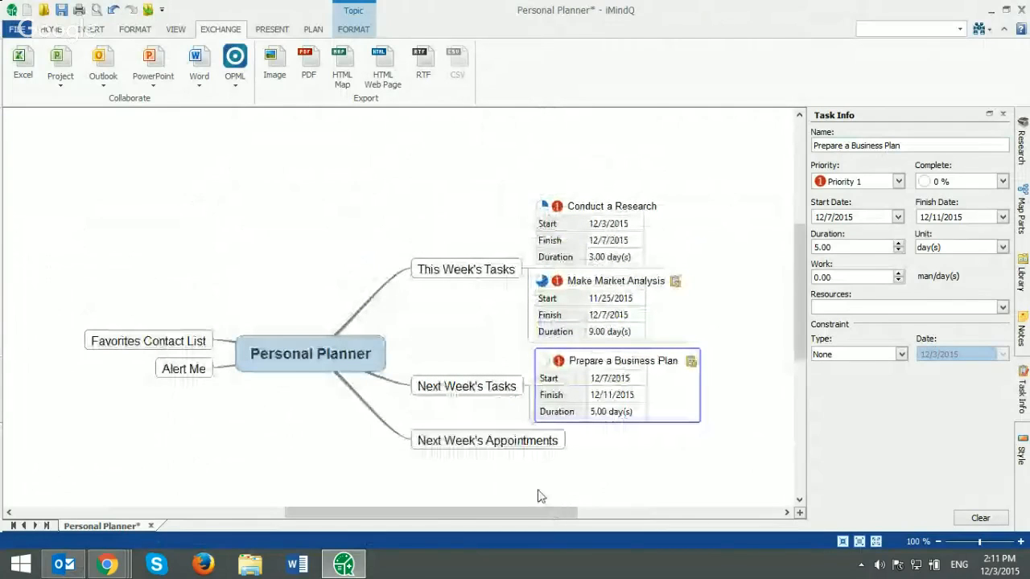
pyautogui.click(521, 445)
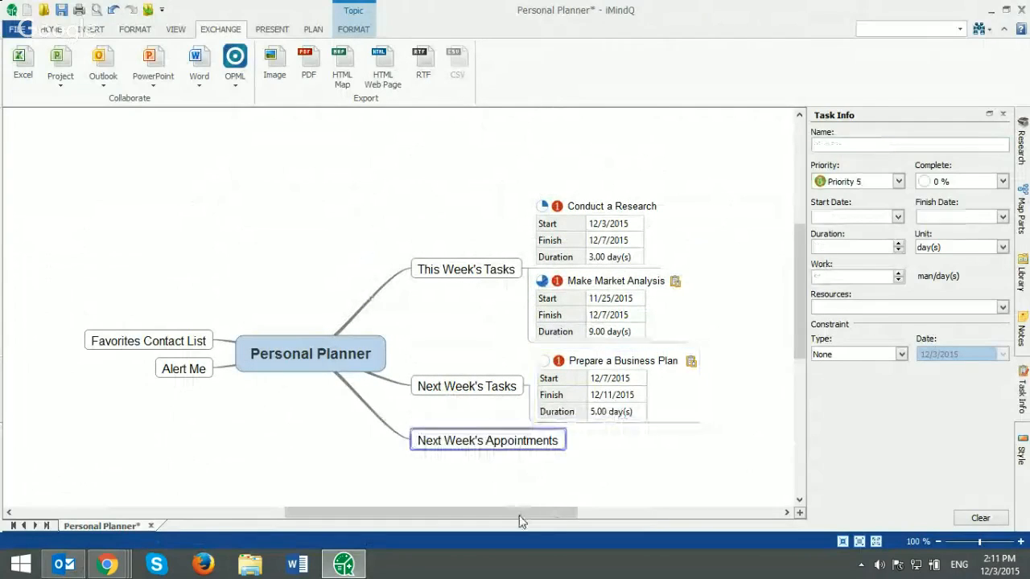
pyautogui.moveTo(528, 515); pyautogui.dragTo(590, 518)
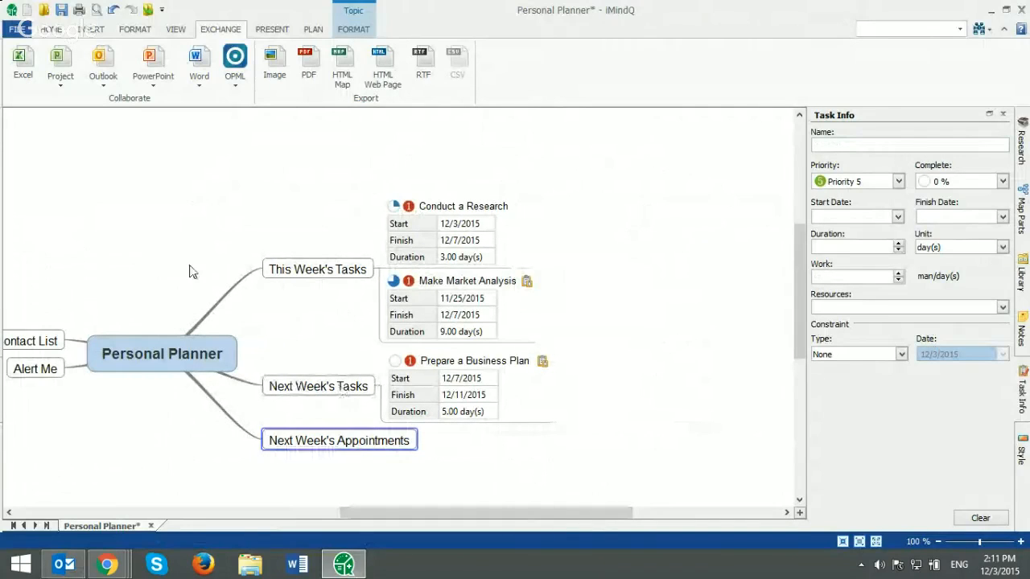
pyautogui.click(100, 84)
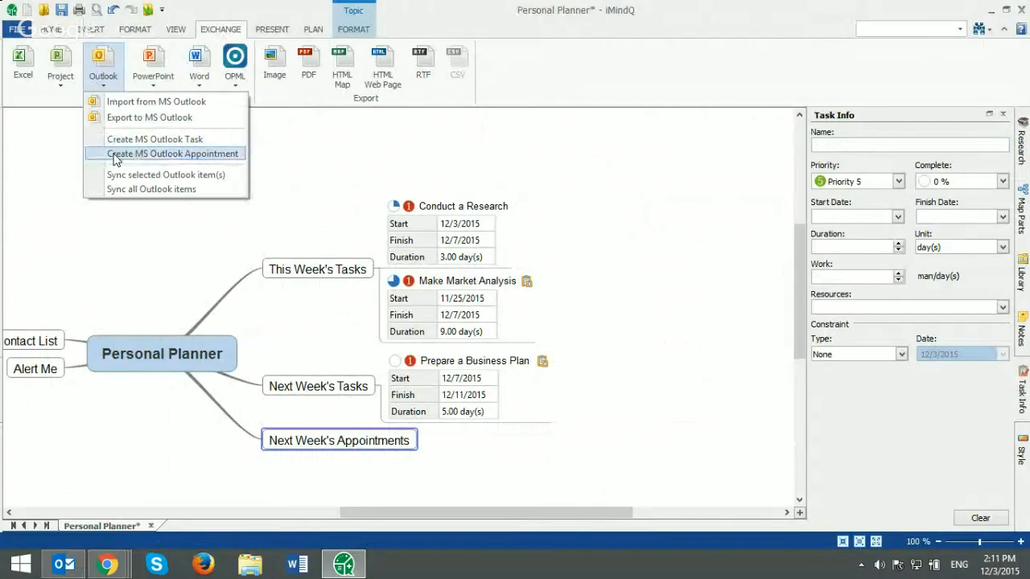
pyautogui.click(115, 156)
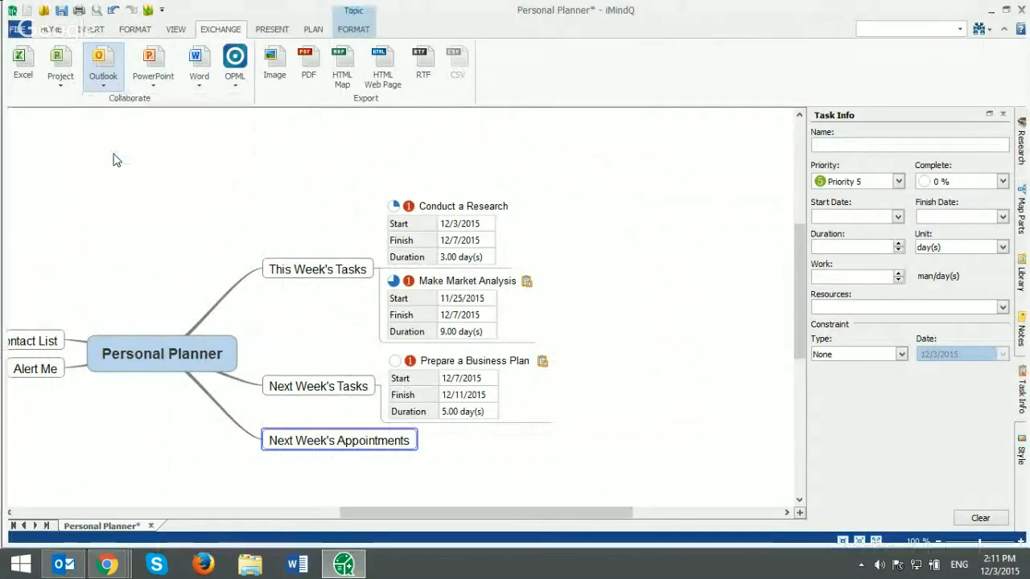
pyautogui.click(740, 66)
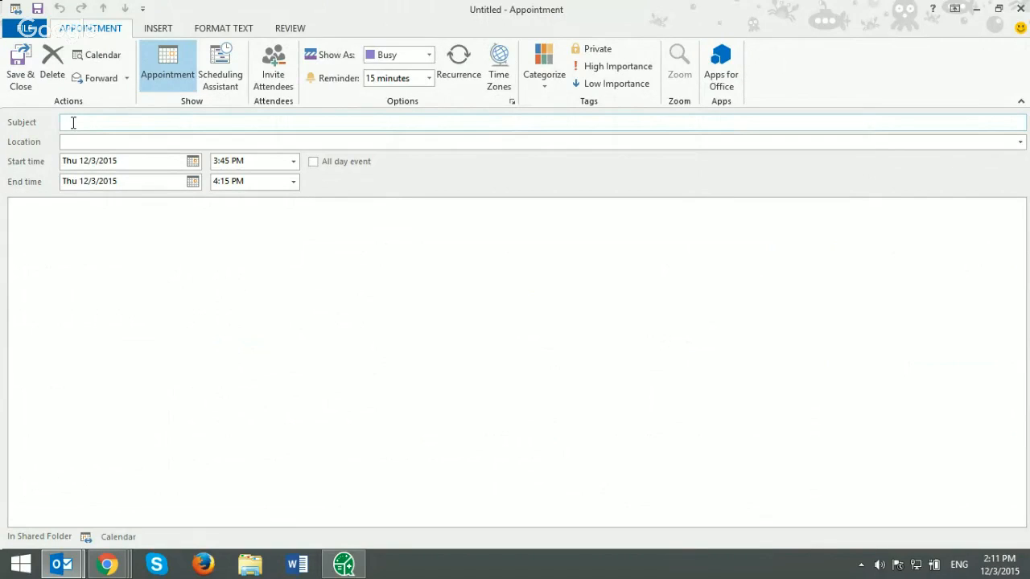
pyautogui.write('Daily SCRUM Meetin')
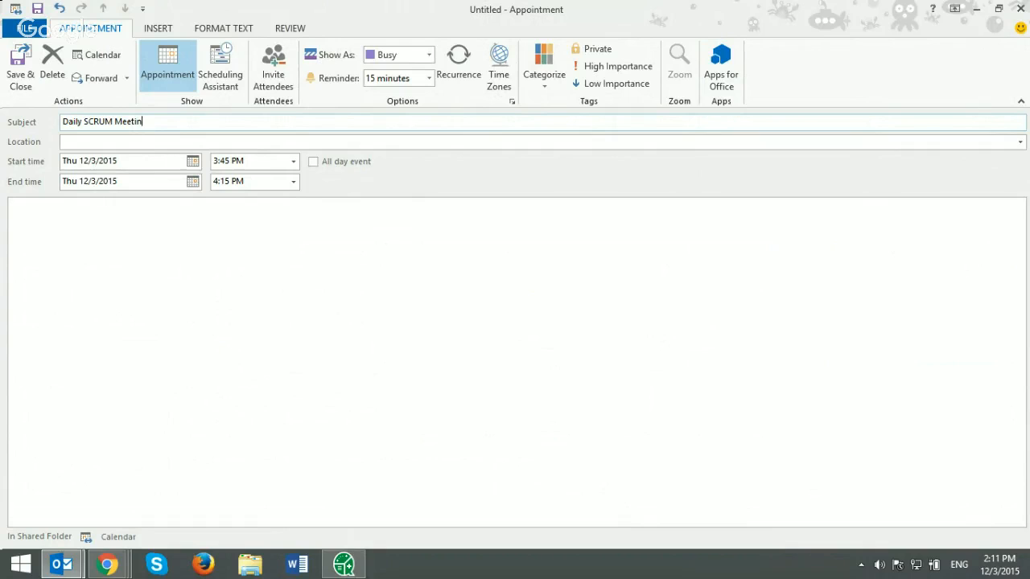
pyautogui.write('g')
# Set the appointment's location to "Meeting Room A" and its start date to 12/7/2015.
pyautogui.click(168, 146)
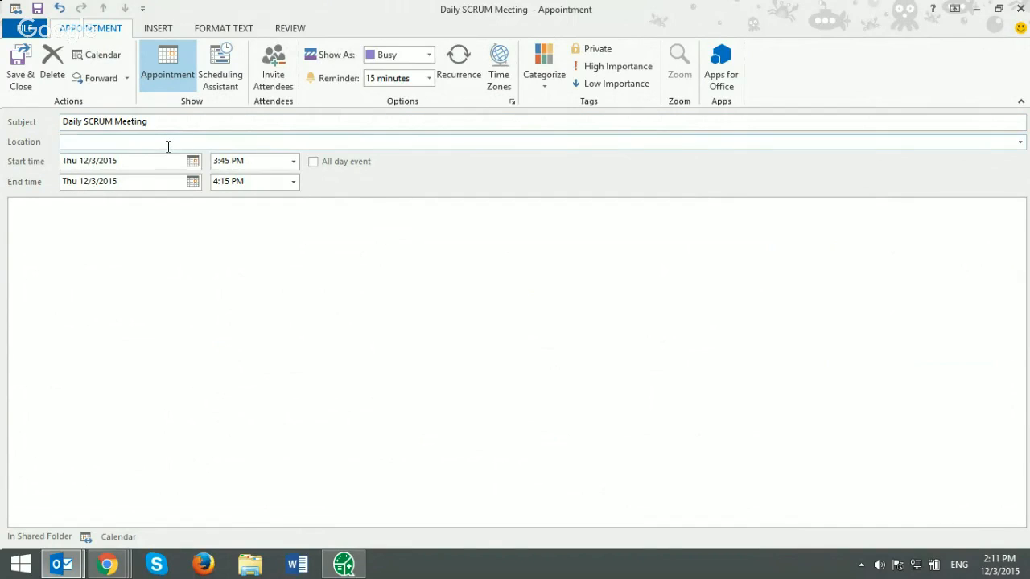
pyautogui.write('Meeting Room A')
pyautogui.click(192, 161)
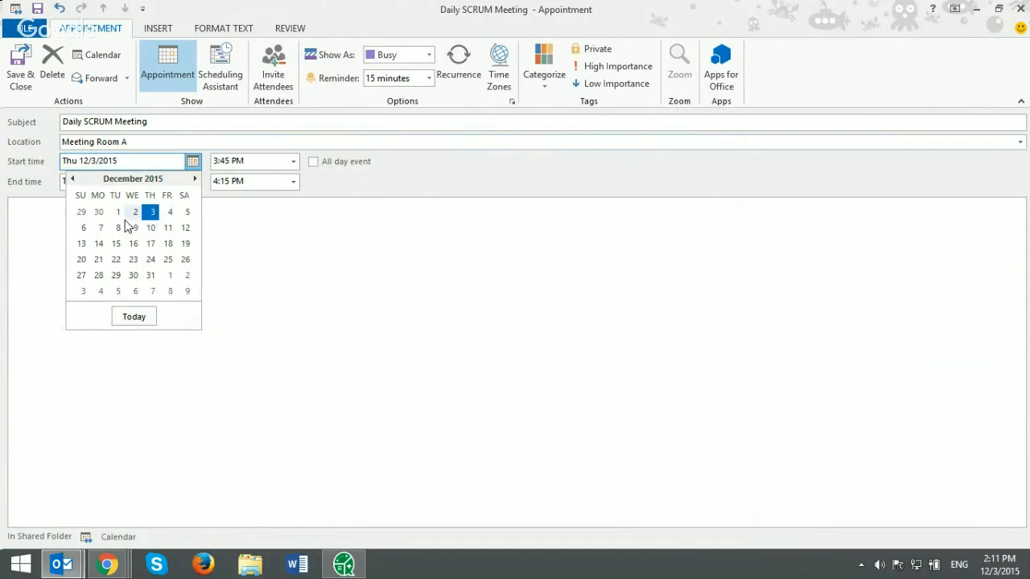
pyautogui.click(99, 230)
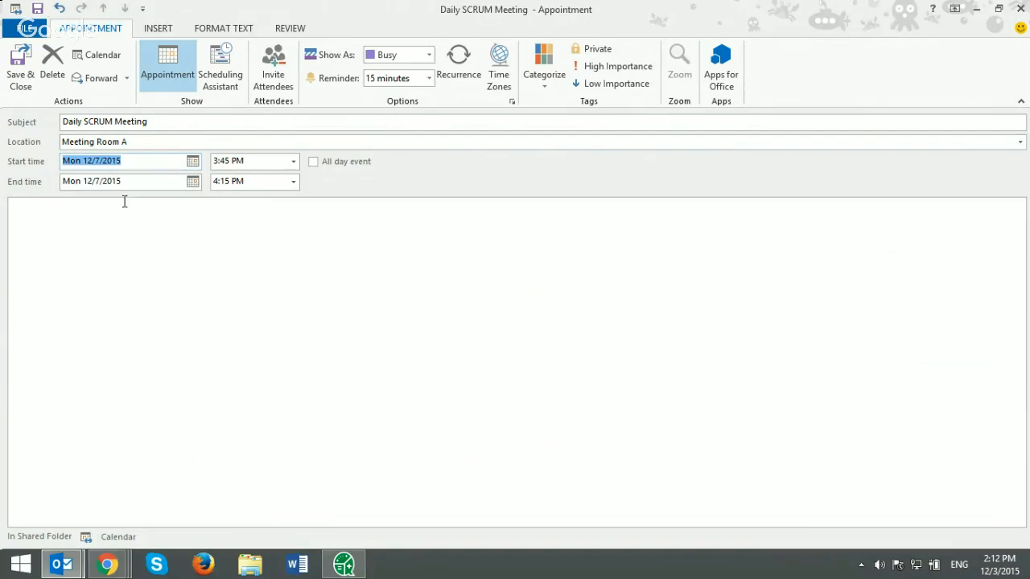
# Make the appointment recur daily with a 9:00 AM start time, and save and close it.
pyautogui.click(458, 79)
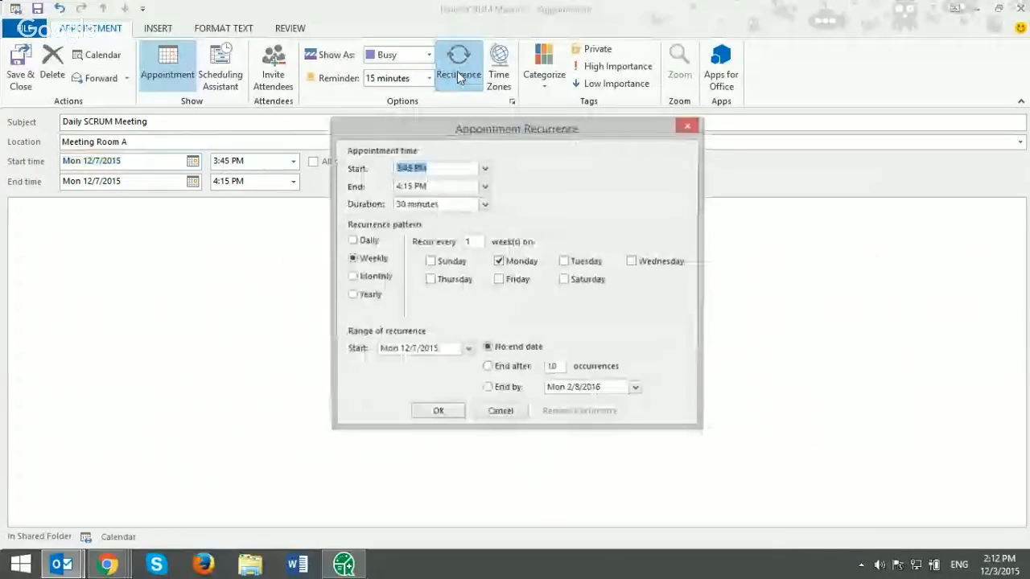
pyautogui.click(485, 168)
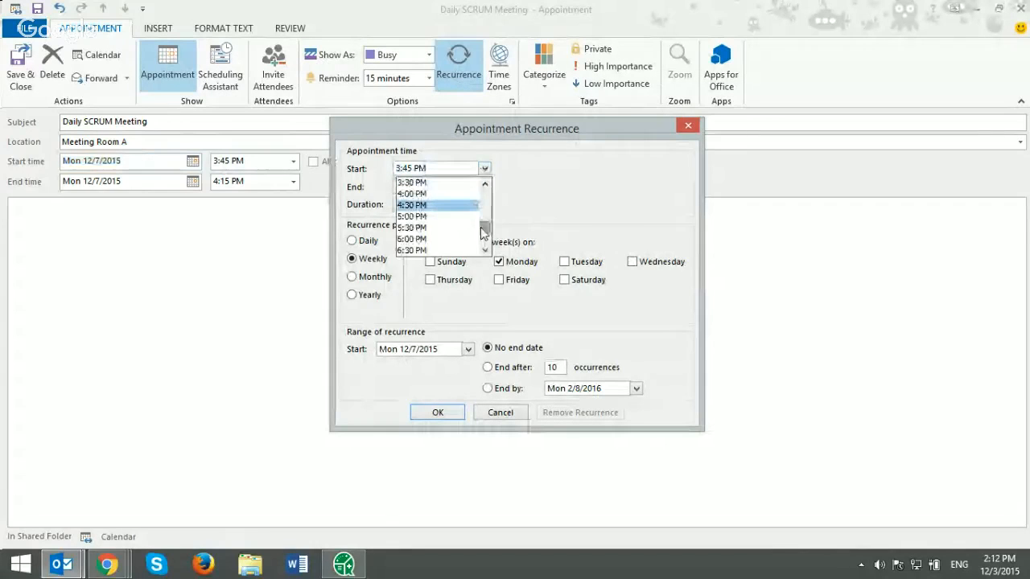
pyautogui.moveTo(483, 231); pyautogui.dragTo(482, 187)
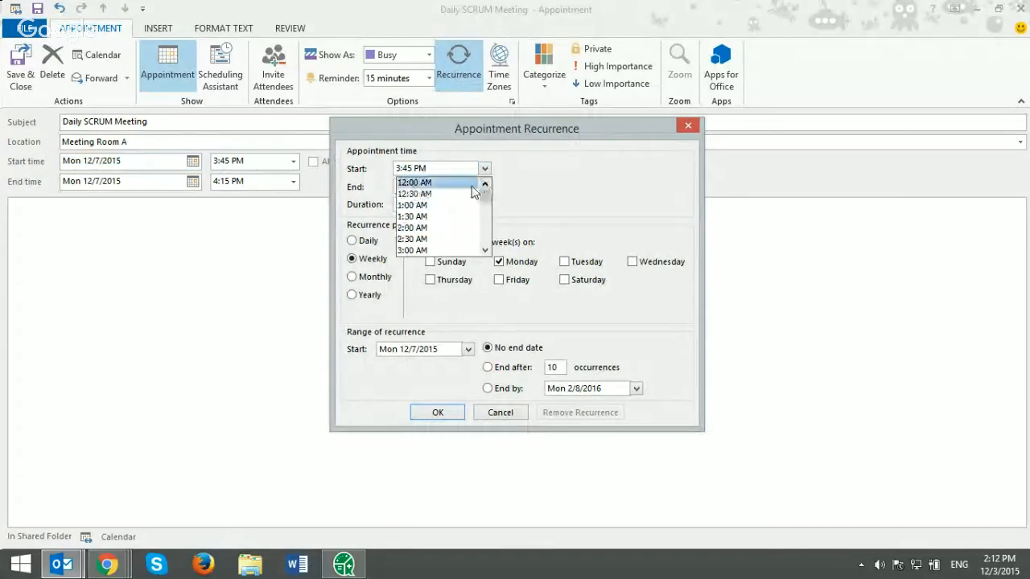
pyautogui.click(486, 250)
pyautogui.click(485, 250)
pyautogui.click(484, 250)
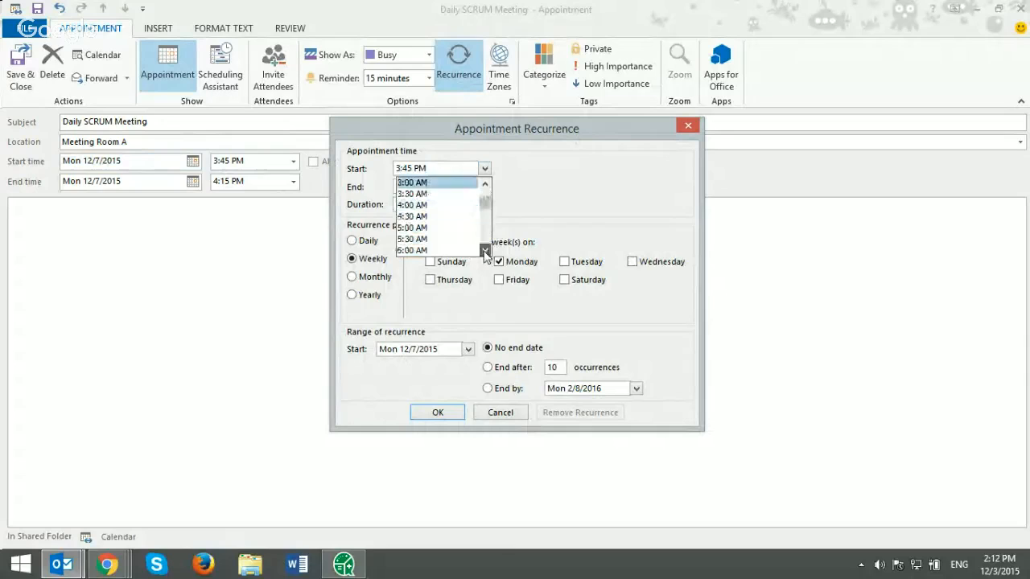
pyautogui.click(486, 250)
pyautogui.click(486, 250)
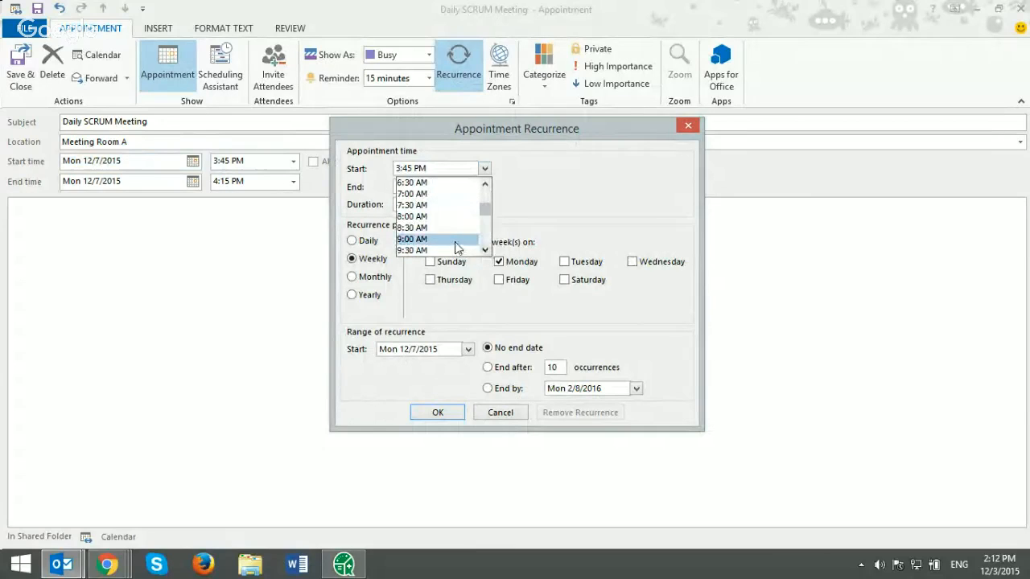
pyautogui.click(455, 242)
pyautogui.click(362, 241)
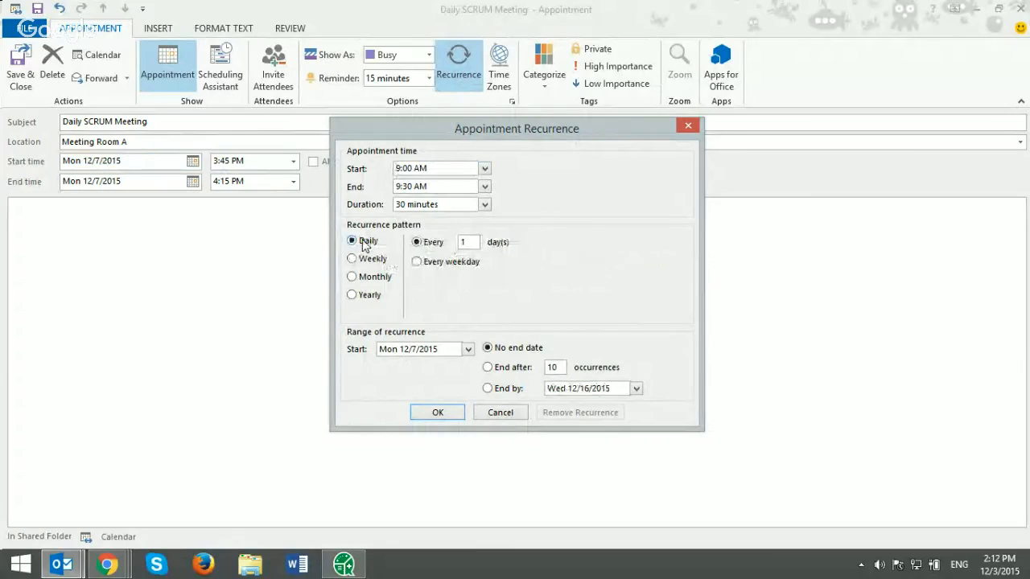
pyautogui.click(423, 414)
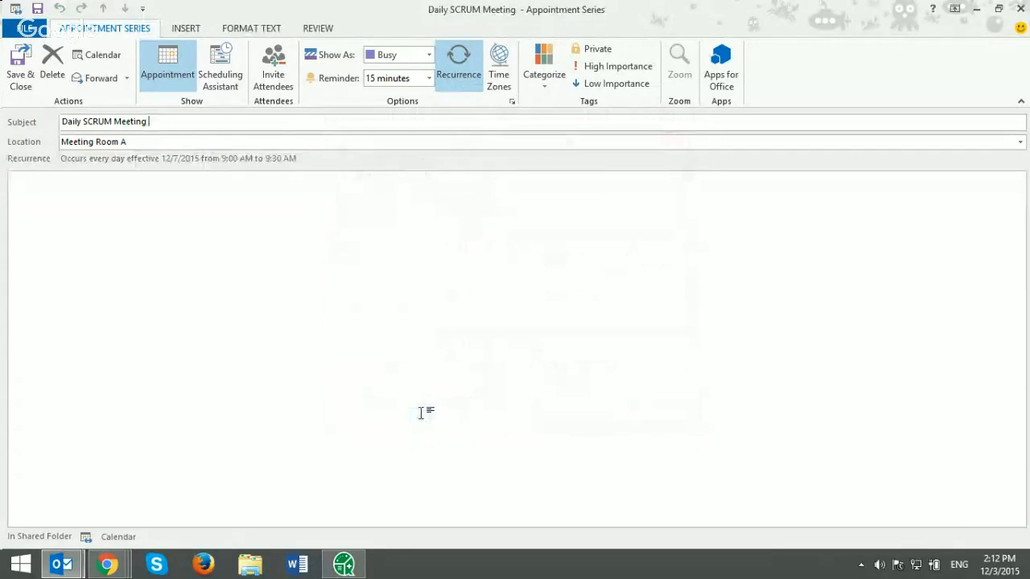
pyautogui.click(18, 77)
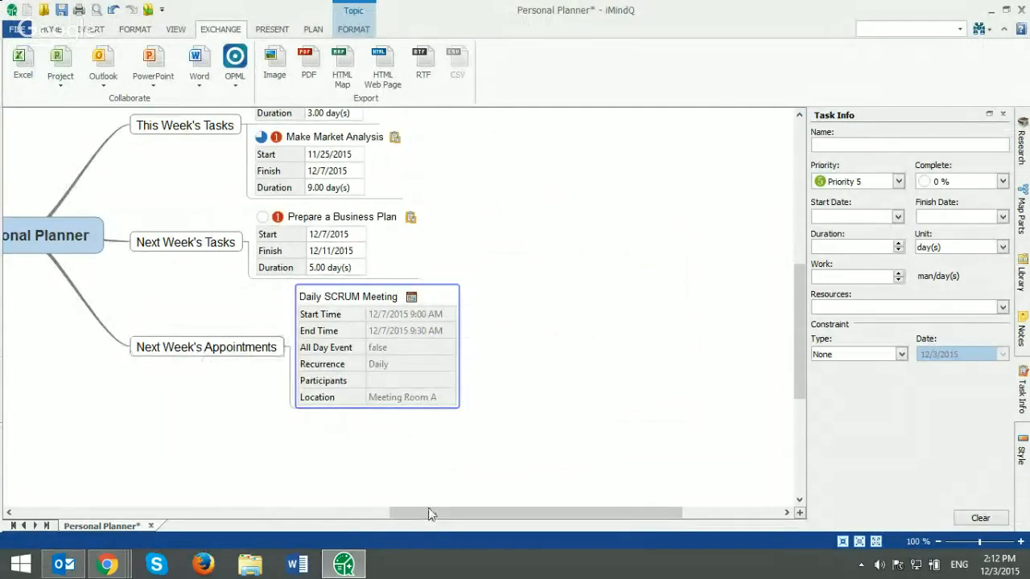
# Open the Outlook appointment linked to "Daily SCRUM Meeting" to review its details, and close it.
pyautogui.moveTo(429, 515); pyautogui.dragTo(465, 507)
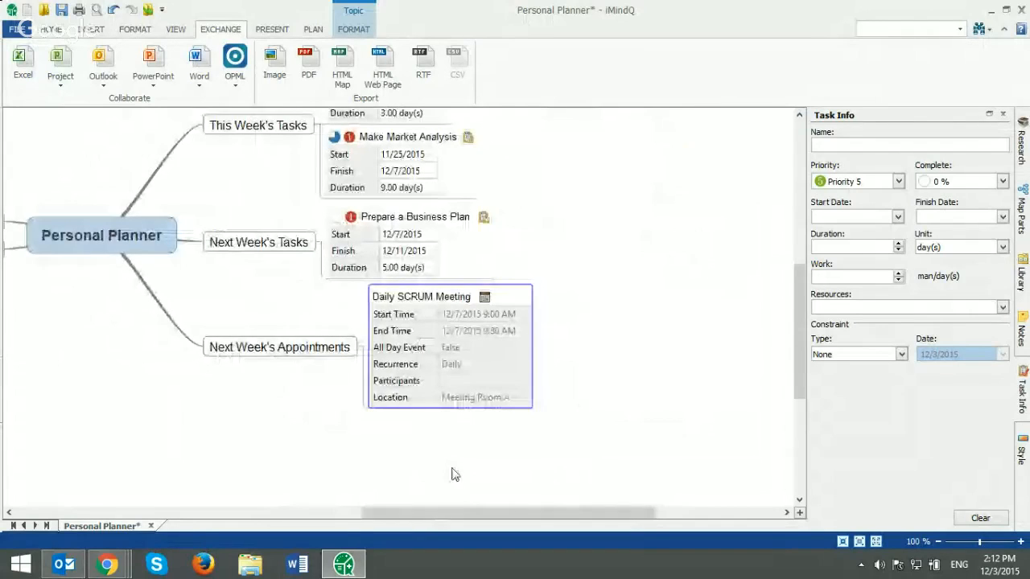
pyautogui.scroll(1, 452, 474)
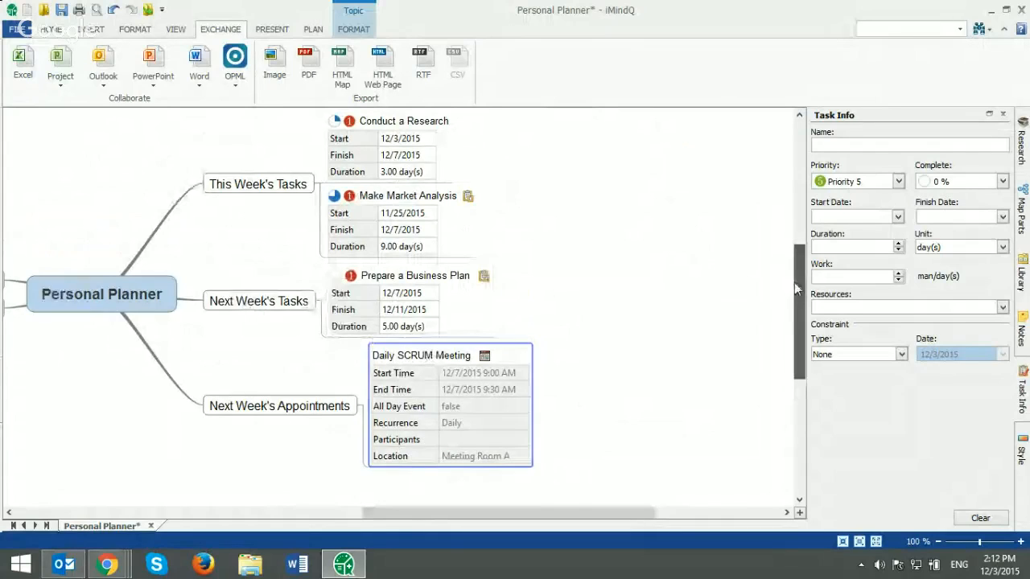
pyautogui.scroll(1, 629, 236)
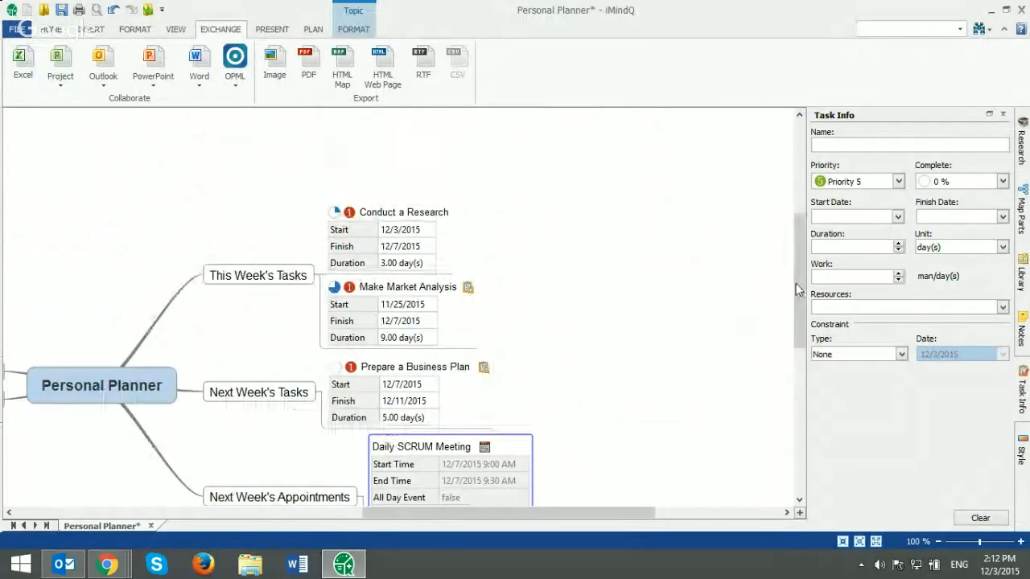
pyautogui.moveTo(797, 290); pyautogui.dragTo(776, 360)
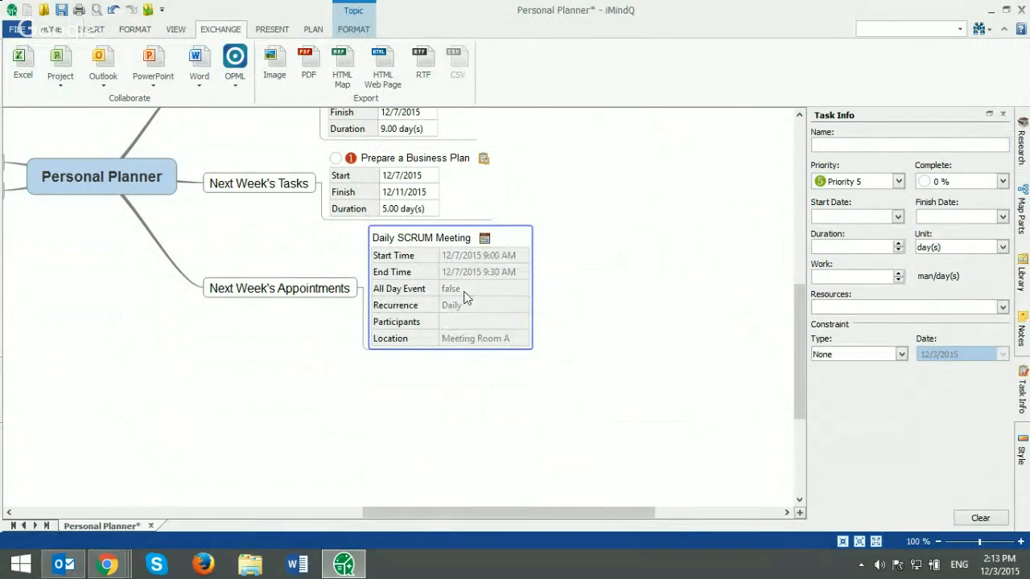
pyautogui.click(484, 240)
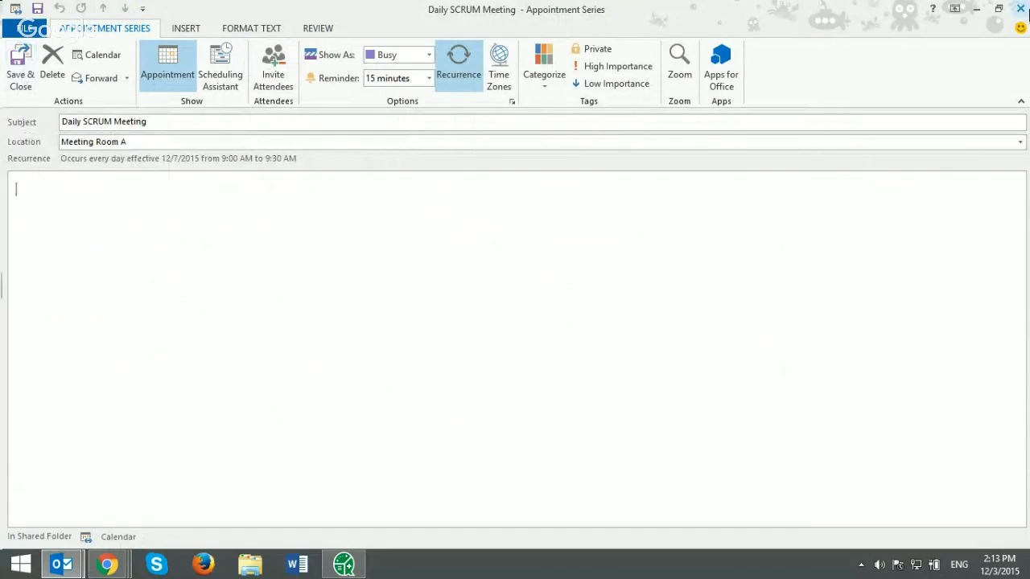
pyautogui.moveTo(1027, 6)
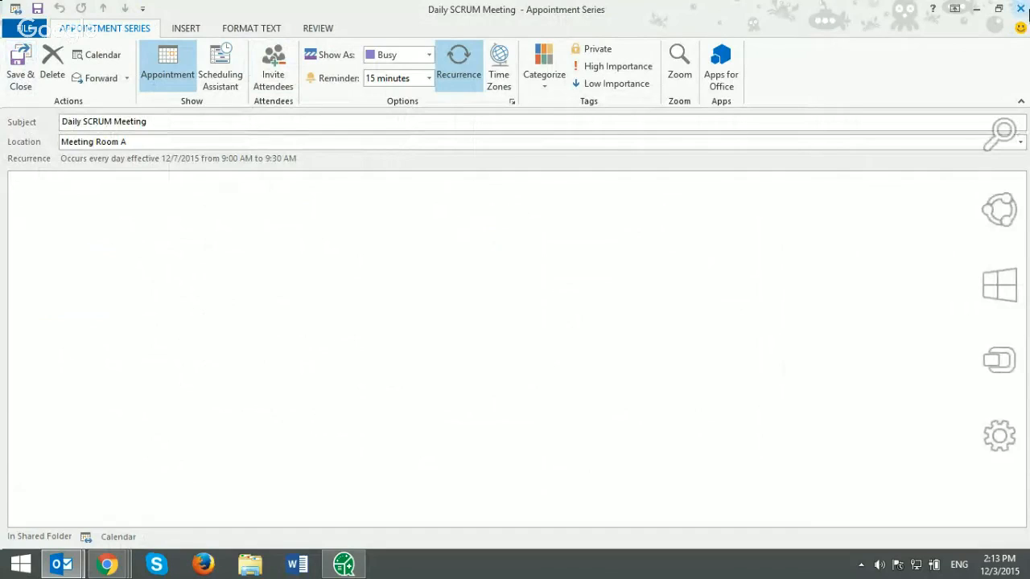
pyautogui.click(1022, 8)
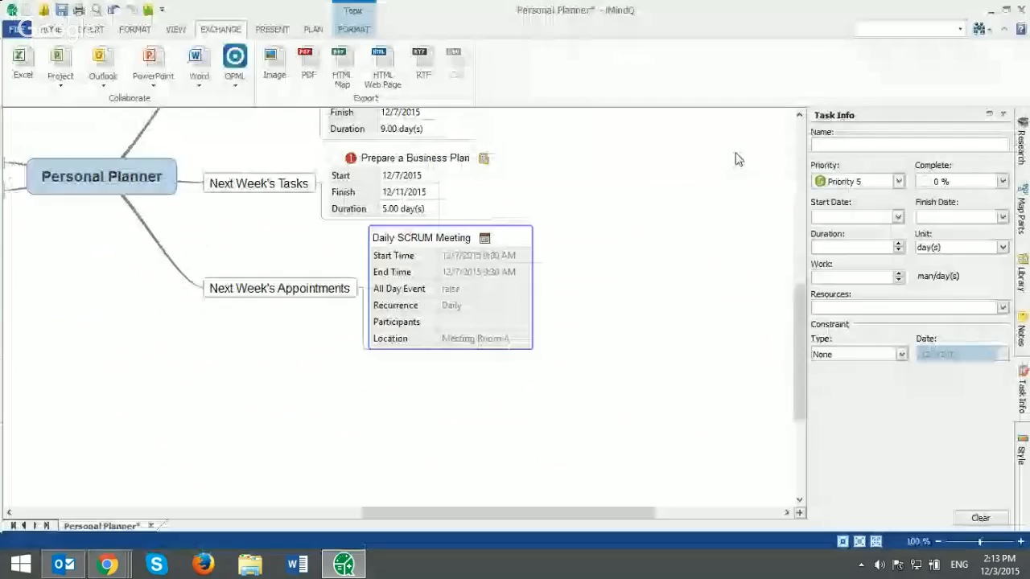
# Add a subtopic named "Call Company X" under "Next Week's Appointments".
pyautogui.moveTo(522, 512); pyautogui.dragTo(405, 502)
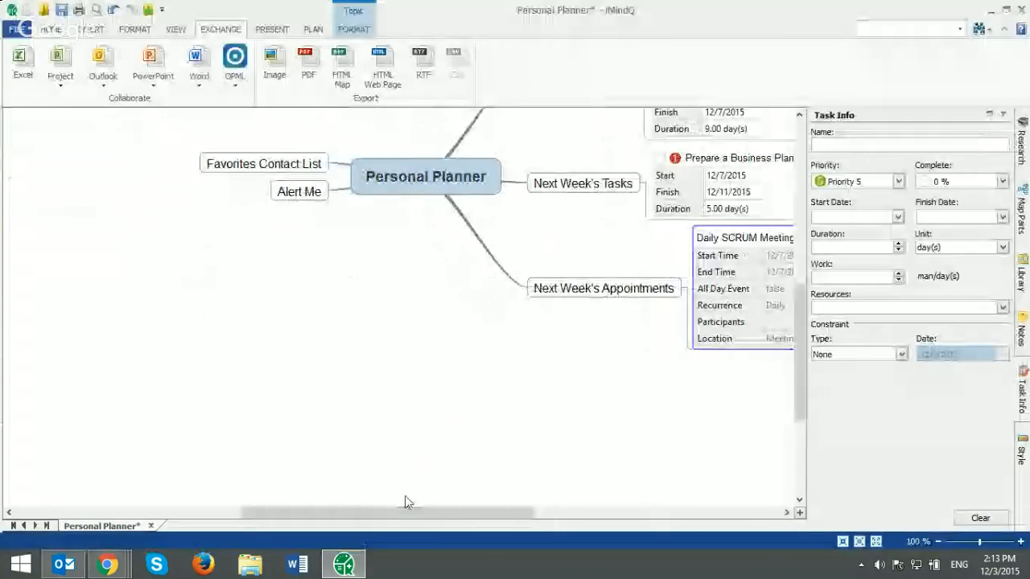
pyautogui.moveTo(800, 390); pyautogui.dragTo(799, 368)
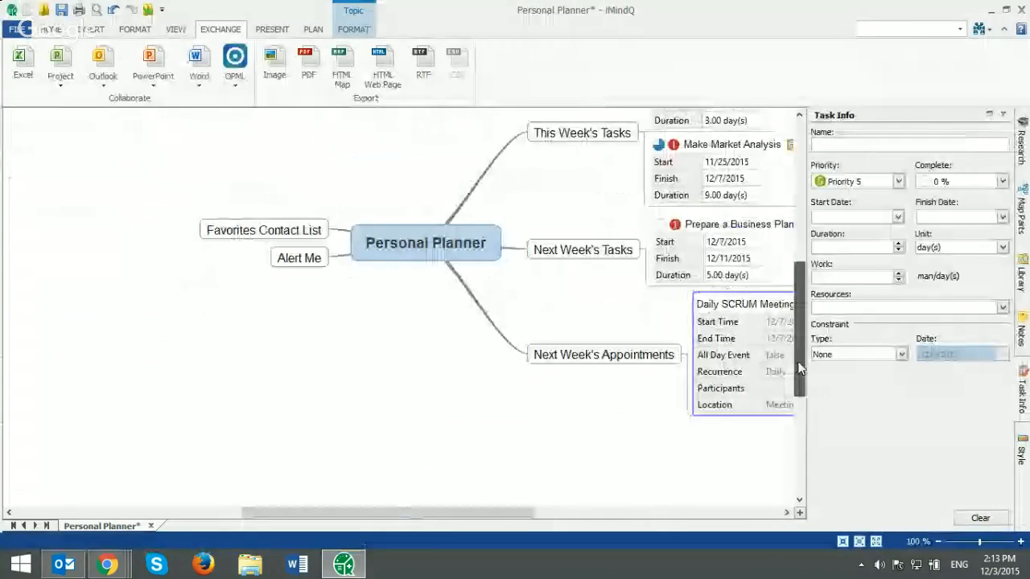
pyautogui.moveTo(509, 512); pyautogui.dragTo(609, 509)
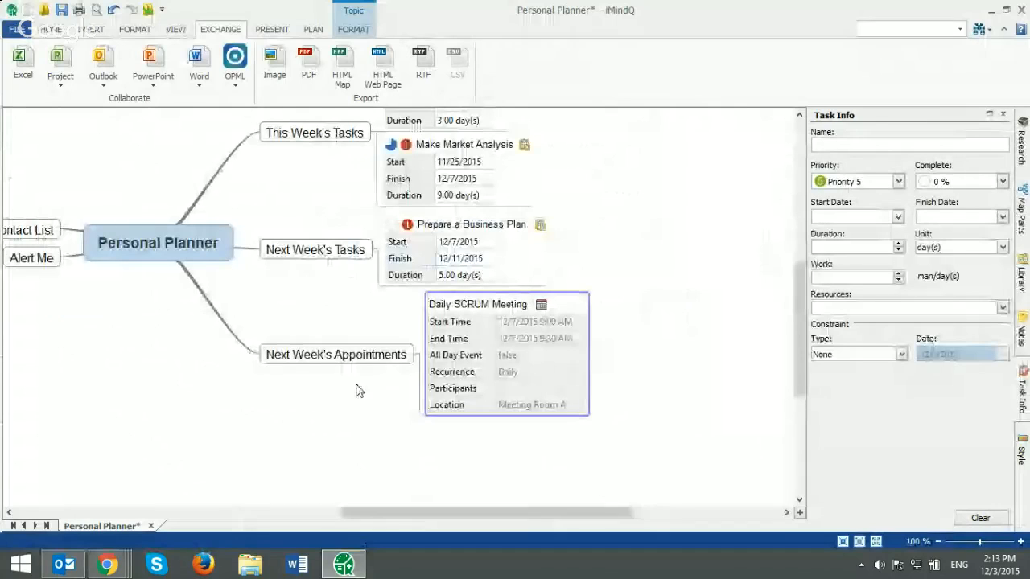
pyautogui.click(354, 358)
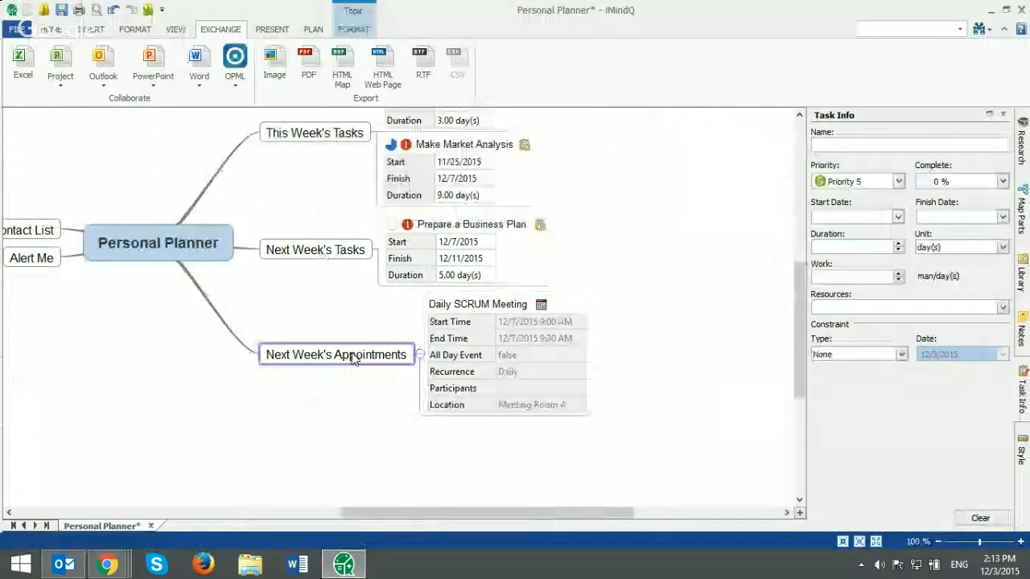
pyautogui.click(90, 30)
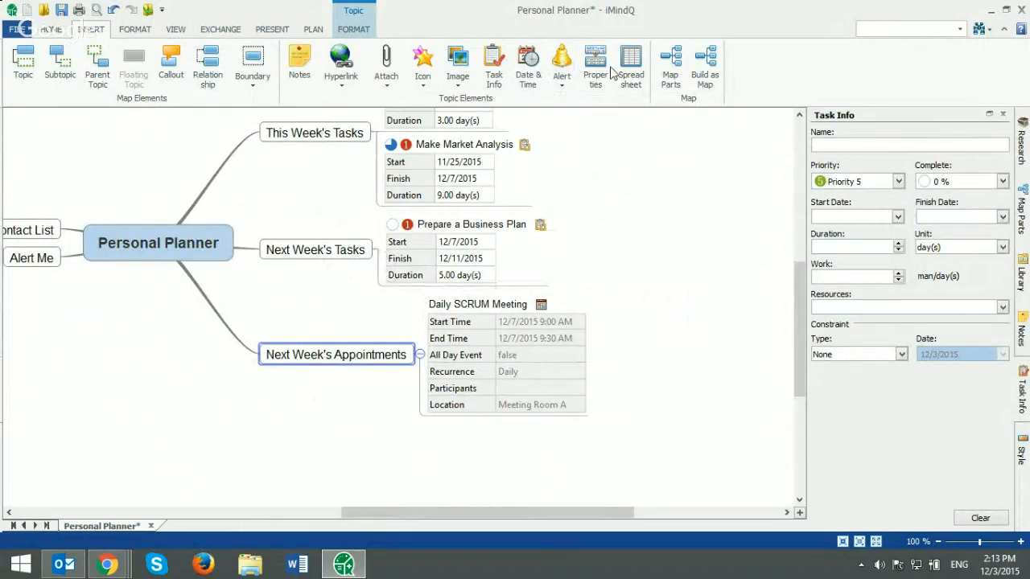
pyautogui.press('Insert')
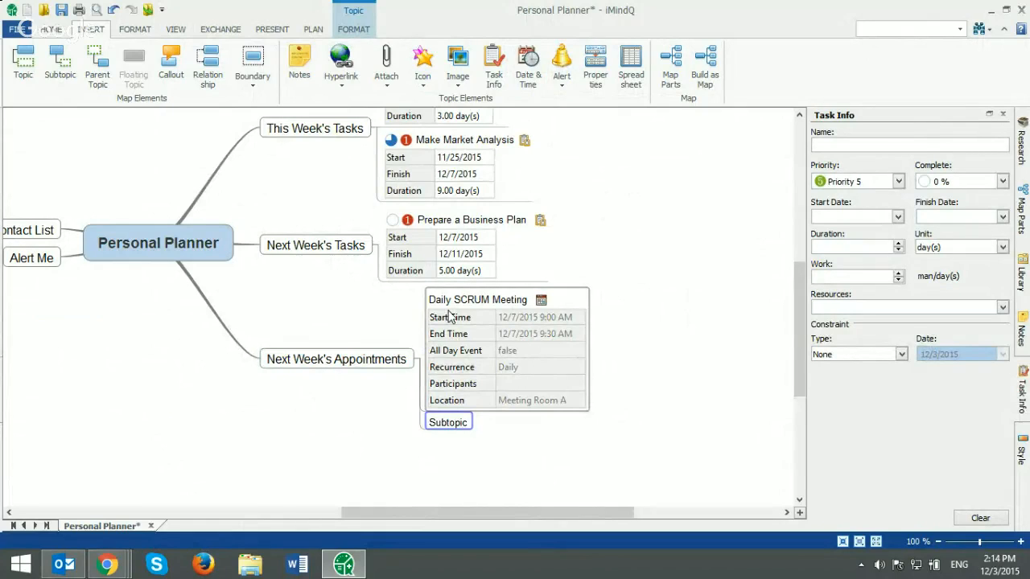
pyautogui.write('Call')
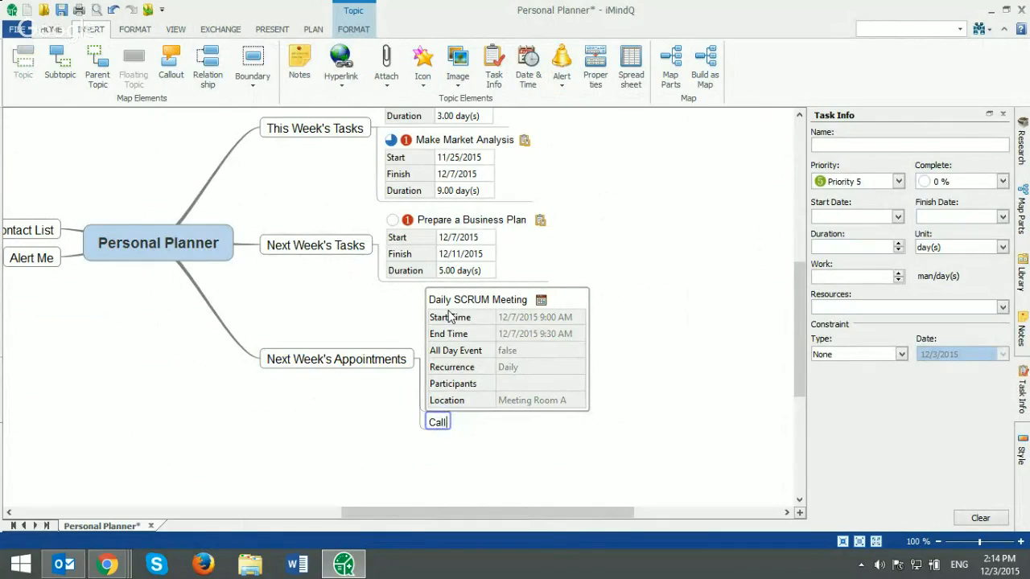
pyautogui.write(' Company')
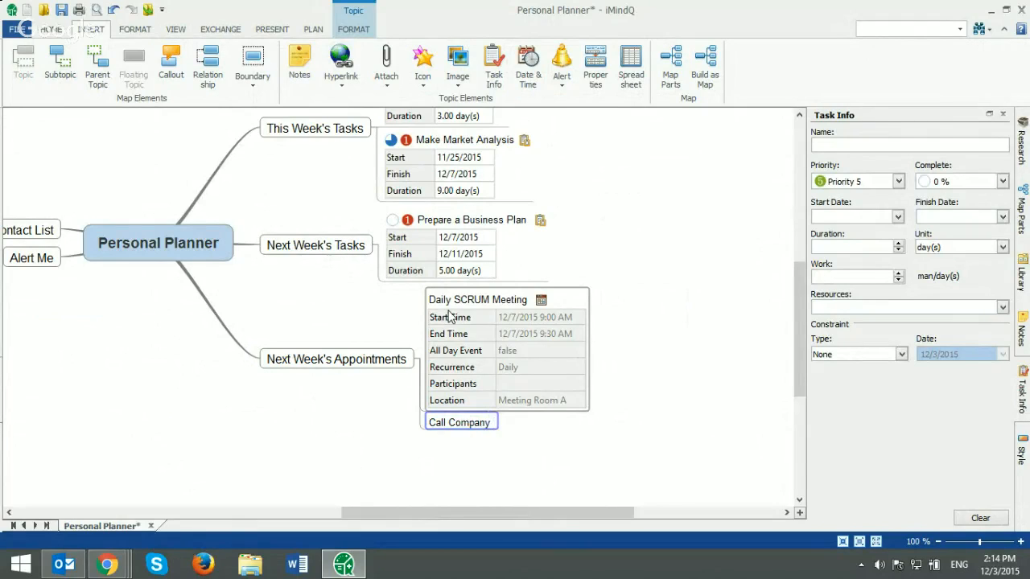
pyautogui.write(' X')
# Add an alert to the "Call Company X" topic for 12/3/2015, setting the minutes of its time to 15.
pyautogui.click(561, 64)
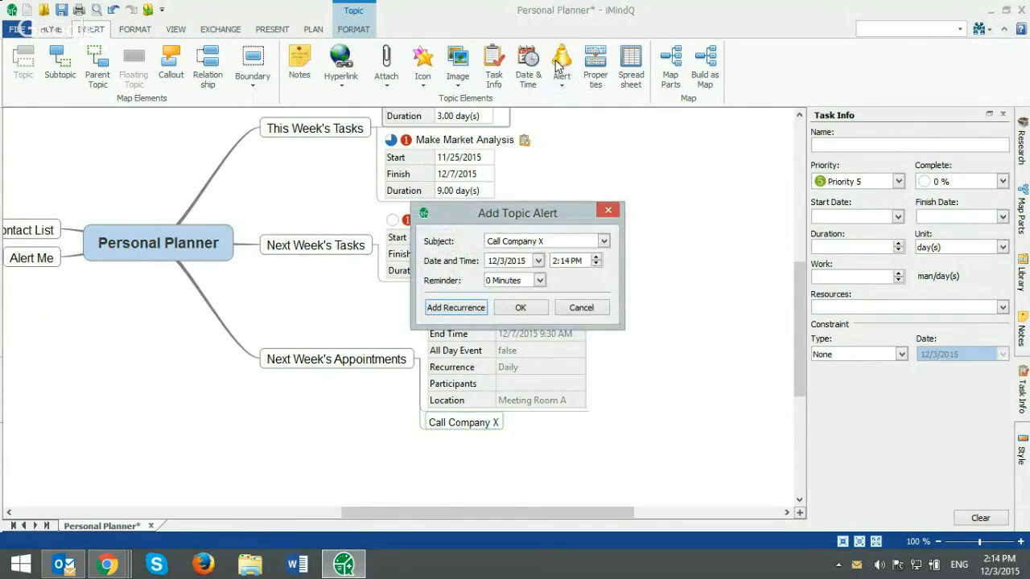
pyautogui.click(566, 260)
pyautogui.write('15')
pyautogui.click(507, 313)
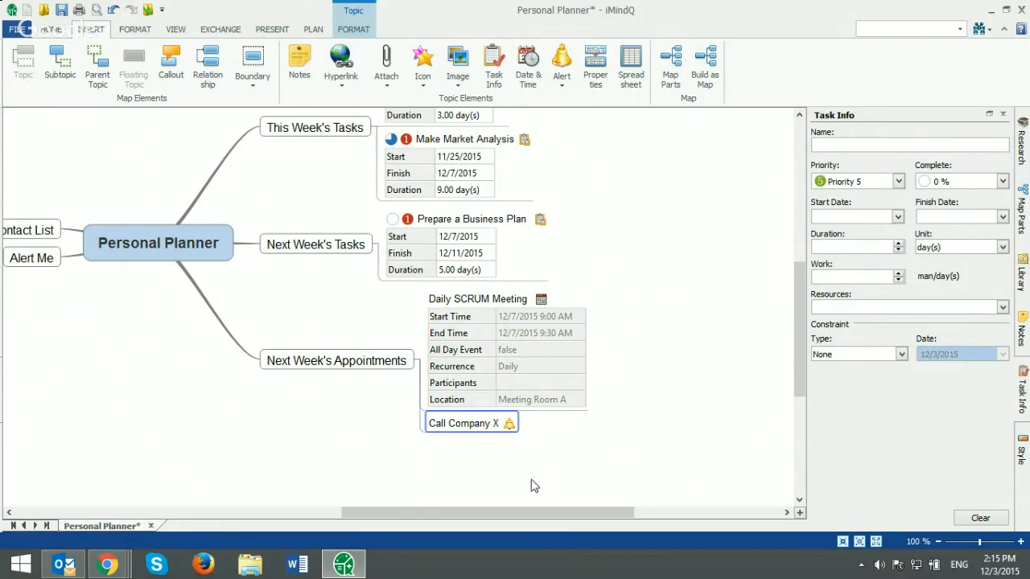
# Edit the alert on the "Call Company X" topic, setting its reminder to 5 Minutes and its time to 2:25 PM.
pyautogui.click(470, 393)
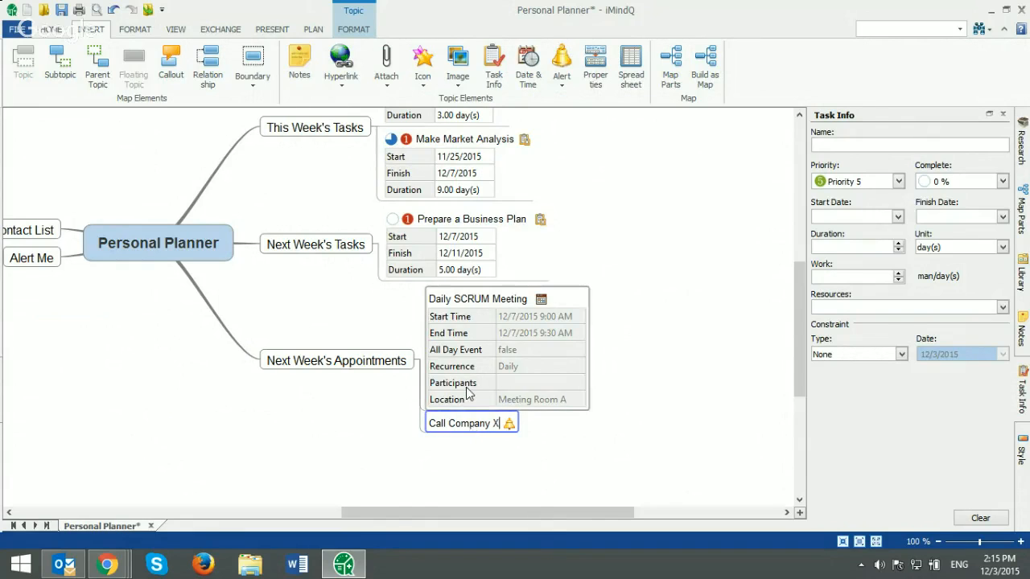
pyautogui.moveTo(494, 519); pyautogui.dragTo(512, 521)
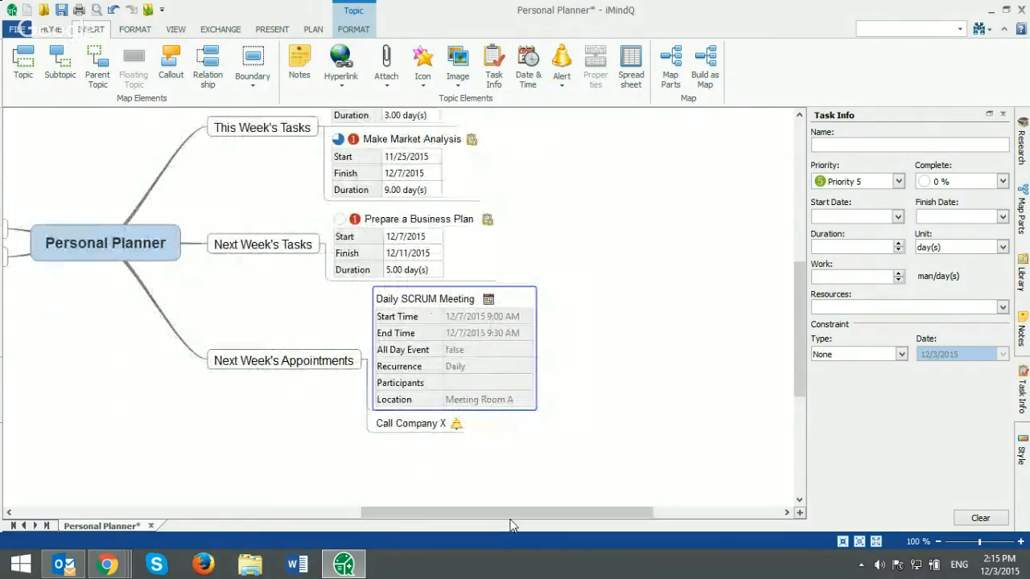
pyautogui.click(455, 424)
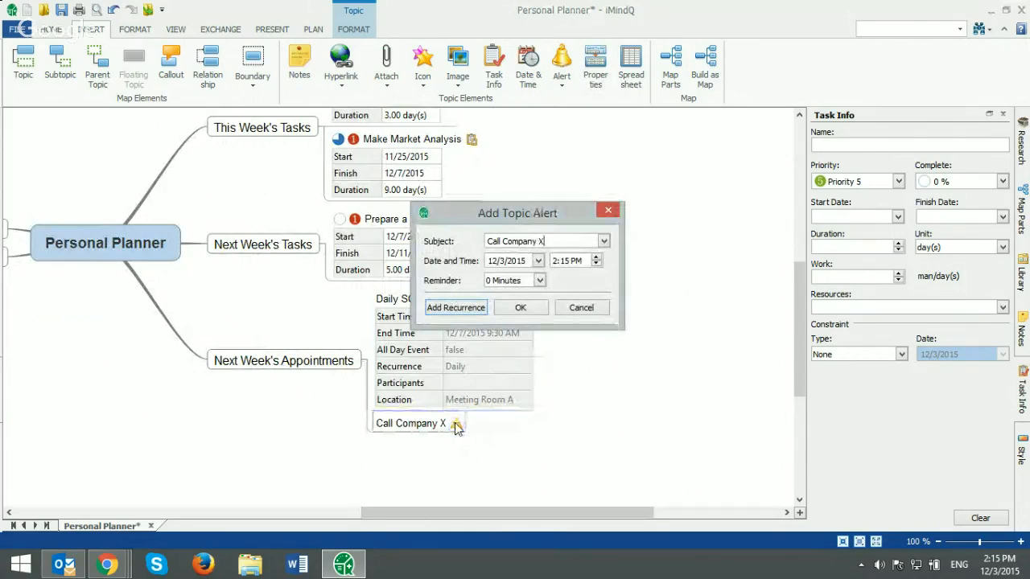
pyautogui.click(539, 280)
pyautogui.click(519, 306)
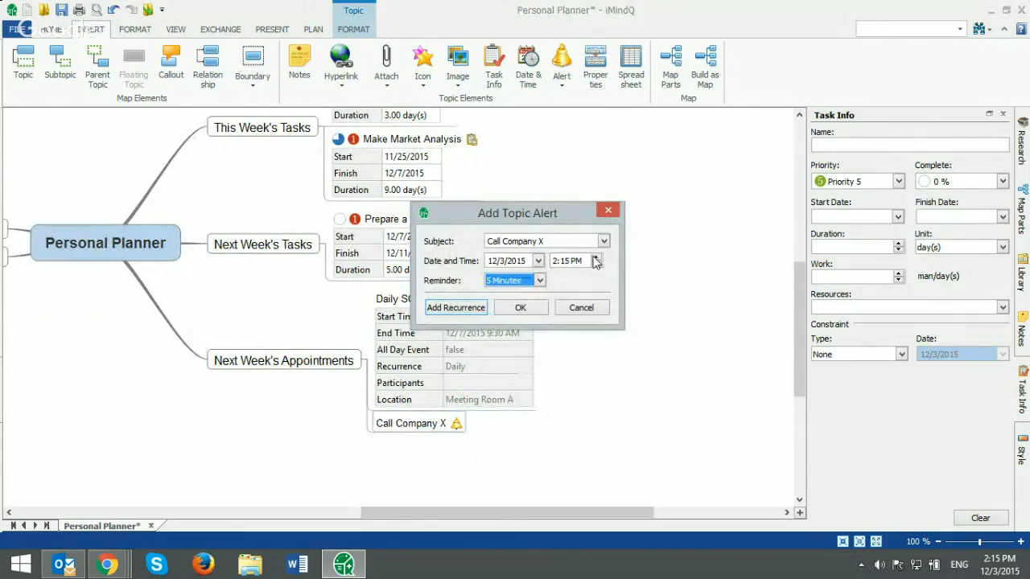
pyautogui.click(566, 261)
pyautogui.write('20')
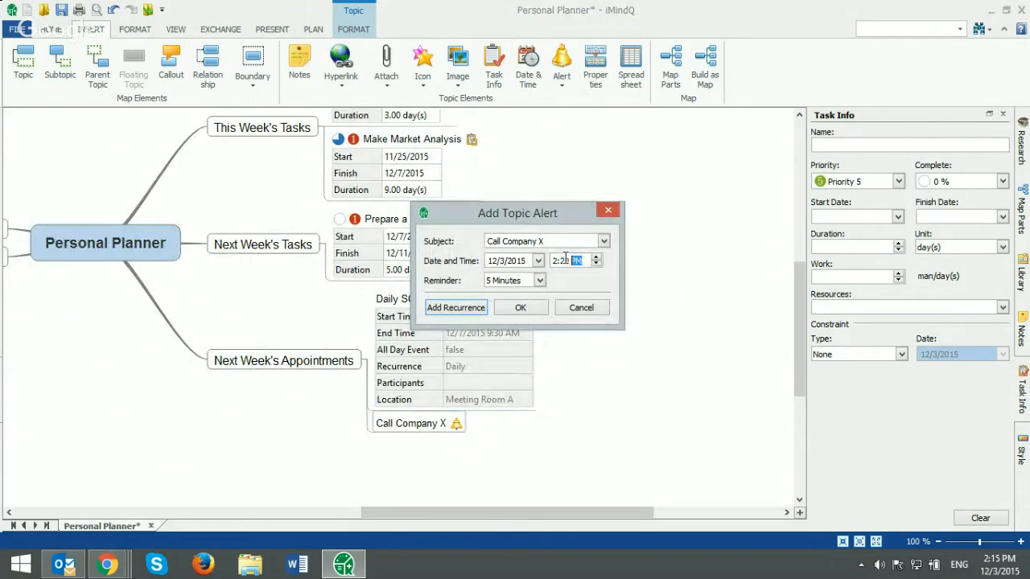
pyautogui.click(566, 260)
pyautogui.press('BackSpace')
pyautogui.write('5')
pyautogui.click(521, 308)
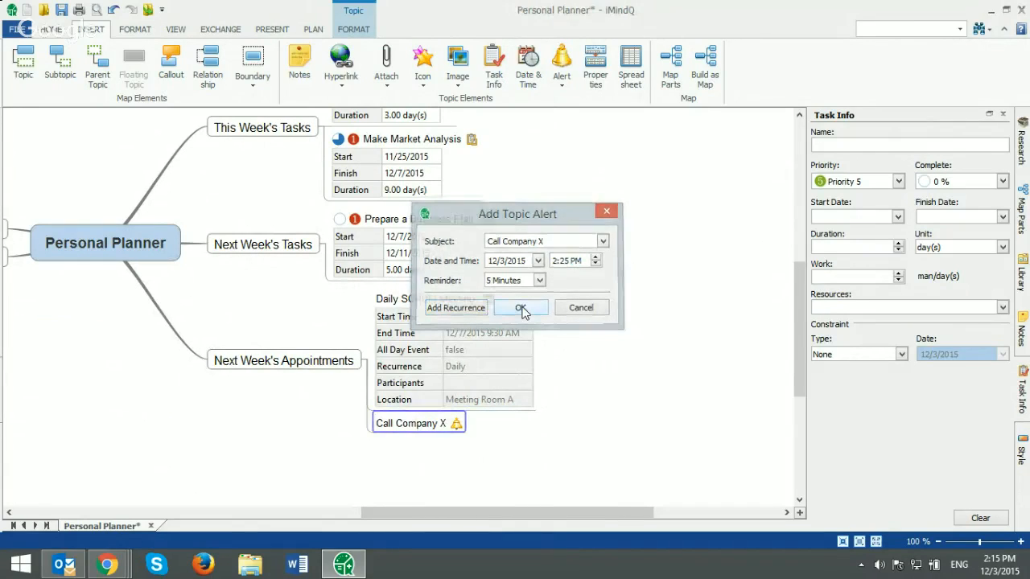
pyautogui.moveTo(517, 518); pyautogui.dragTo(411, 513)
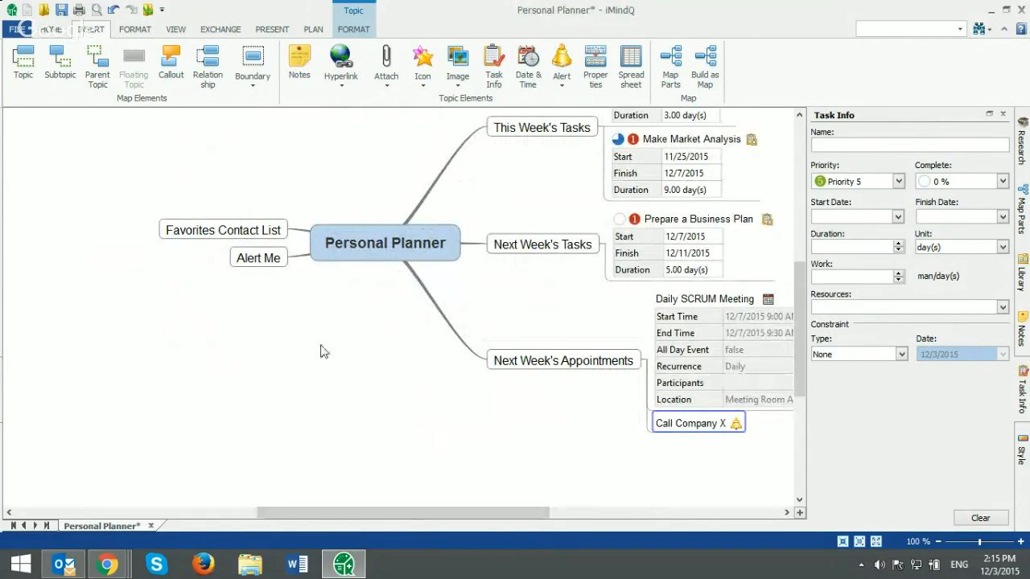
pyautogui.click(258, 259)
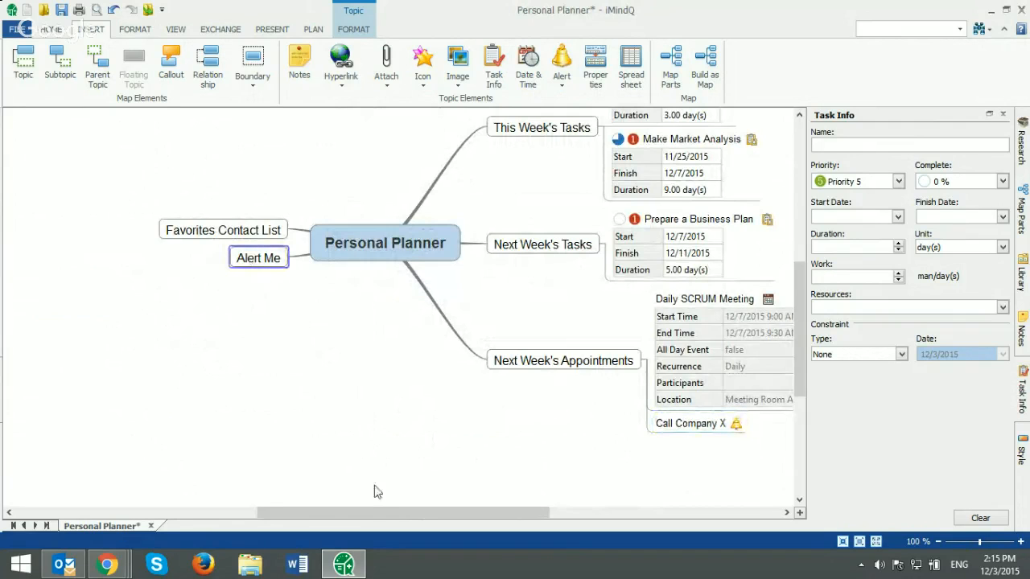
pyautogui.moveTo(374, 513); pyautogui.dragTo(290, 499)
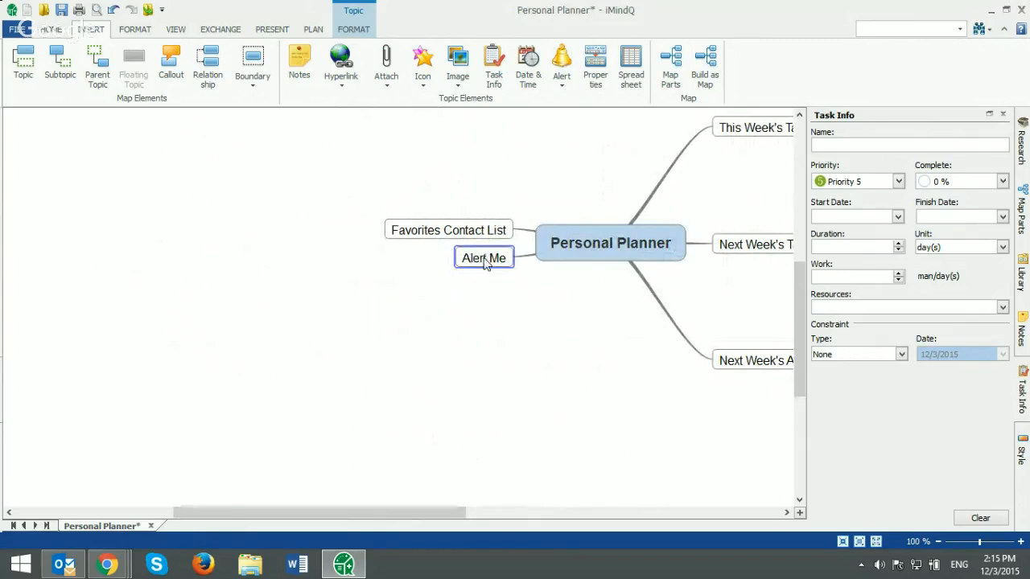
pyautogui.click(463, 317)
pyautogui.moveTo(424, 511); pyautogui.dragTo(454, 529)
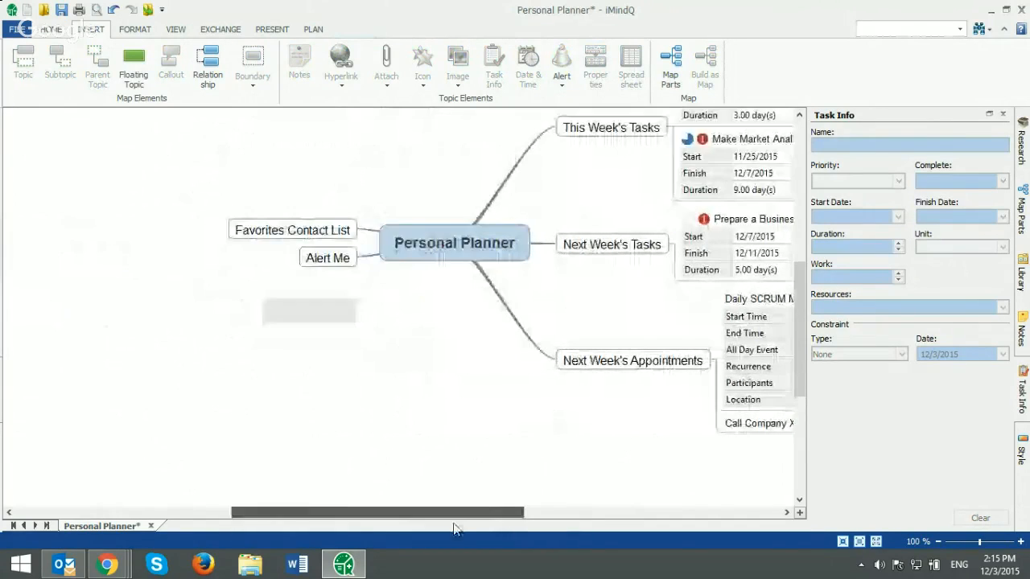
# Close the Task Info pane and add a subtopic named "Personal Contact List" under "Favorites Contact List".
pyautogui.click(304, 233)
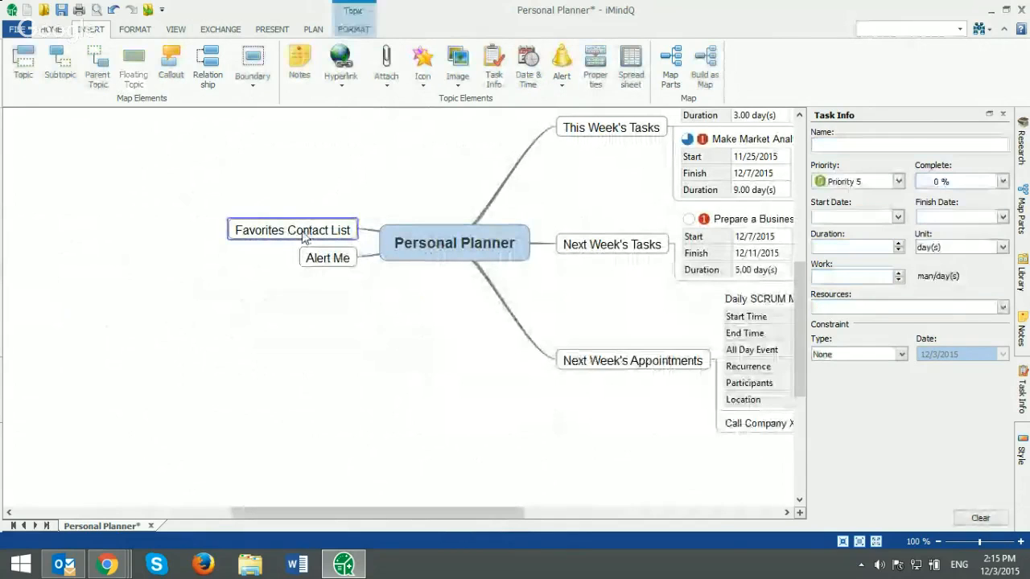
pyautogui.moveTo(412, 515); pyautogui.dragTo(366, 522)
pyautogui.click(1003, 115)
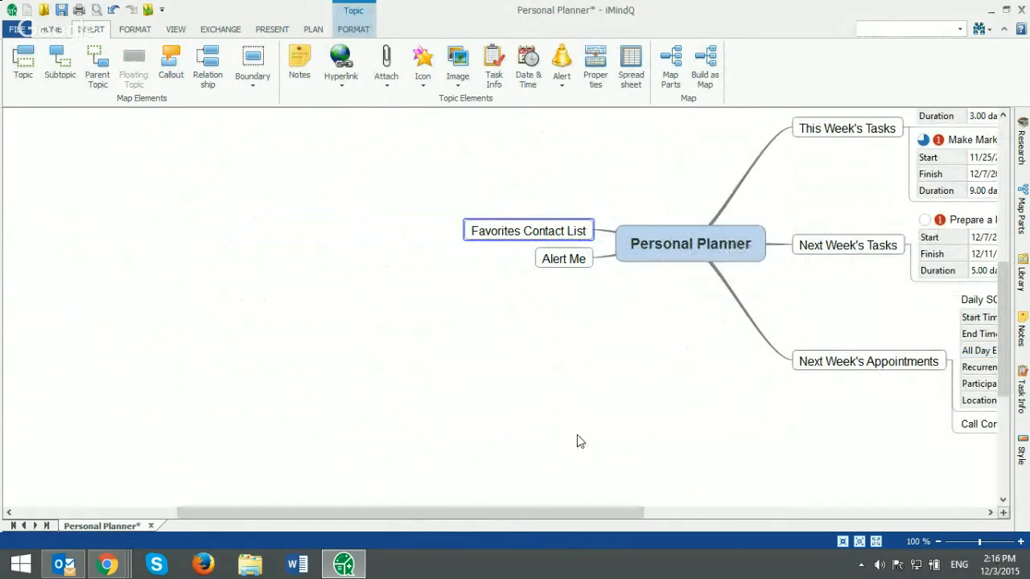
pyautogui.press('Insert')
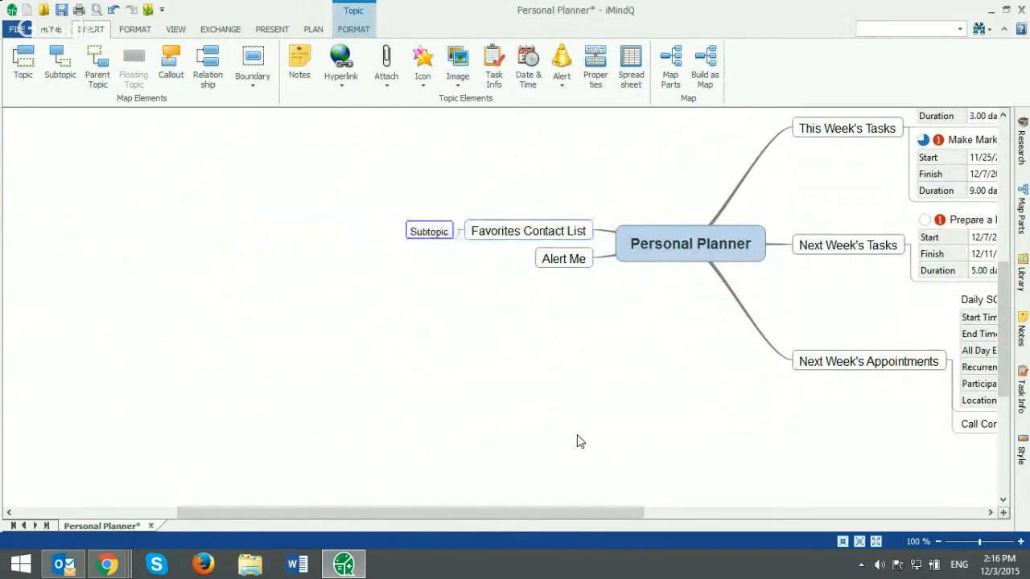
pyautogui.write('Pers')
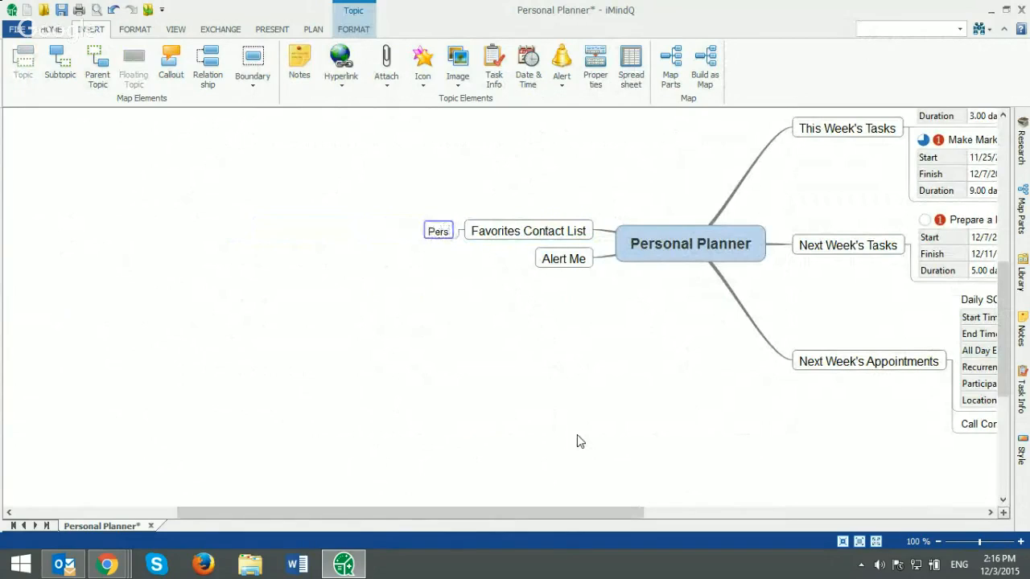
pyautogui.write('onal Con')
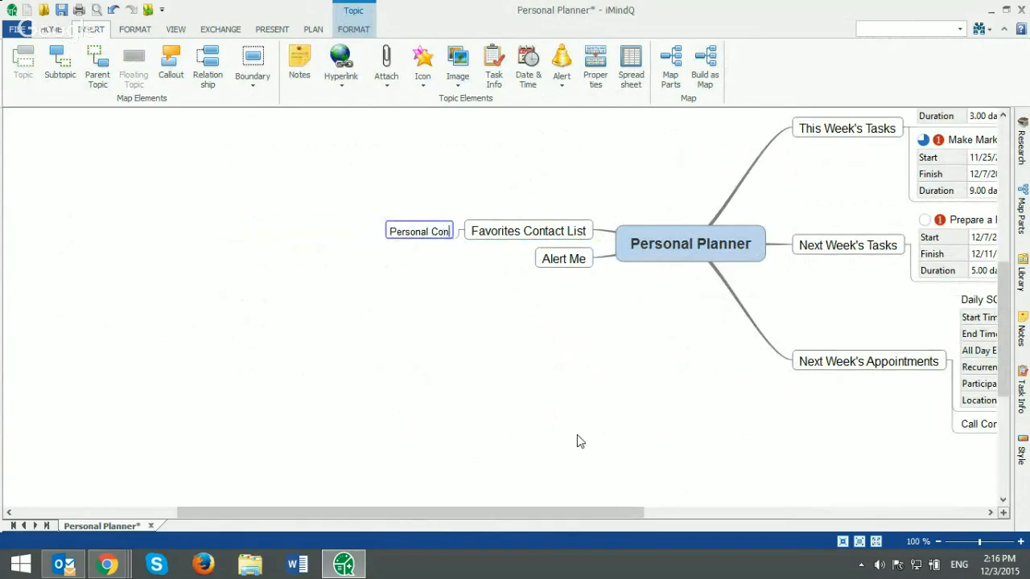
pyautogui.write('tact List')
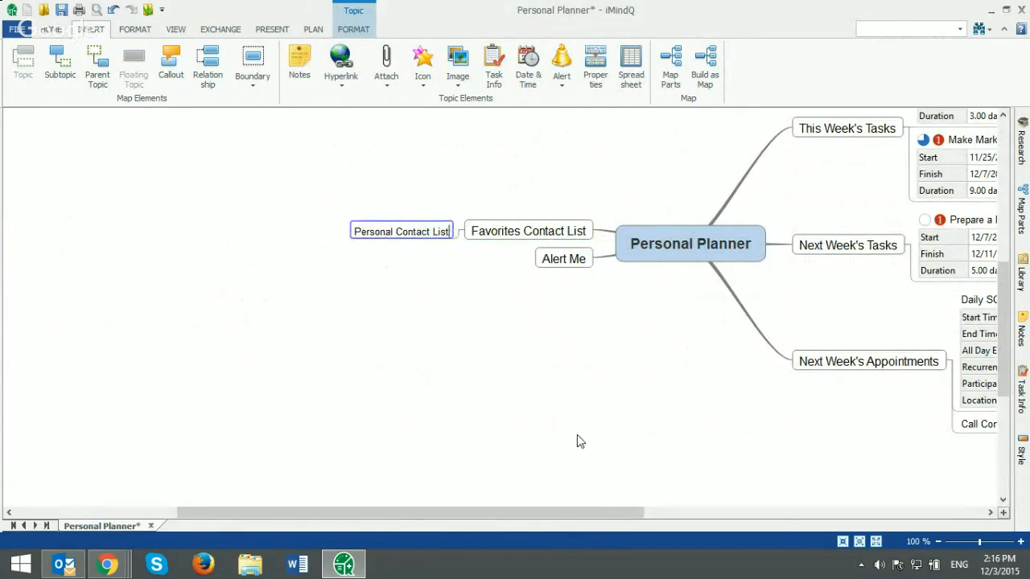
pyautogui.press('Return')
# Add a second subtopic named "Work Contact List" under "Favorites Contact List".
pyautogui.press('Return')
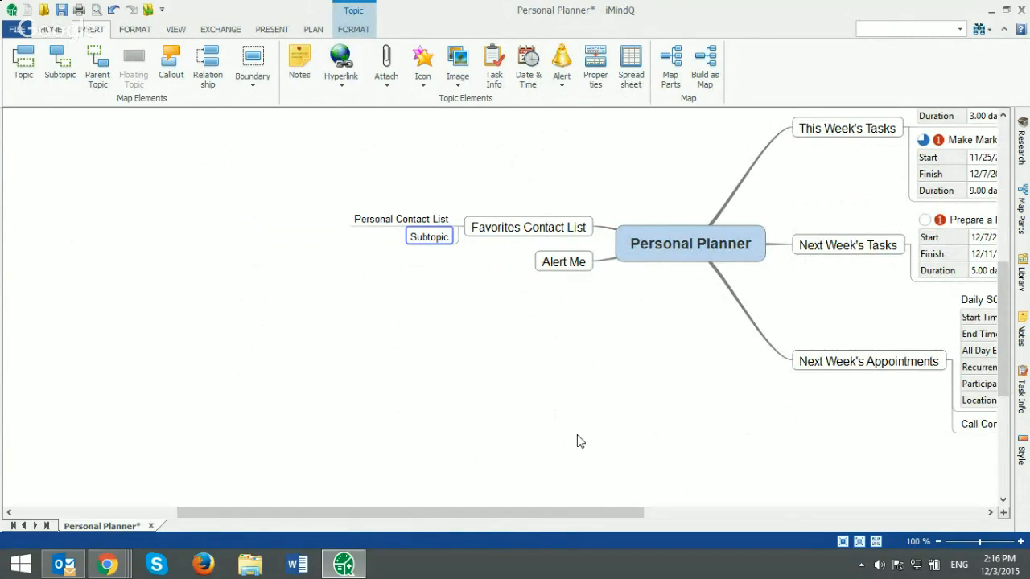
pyautogui.write('Wokr')
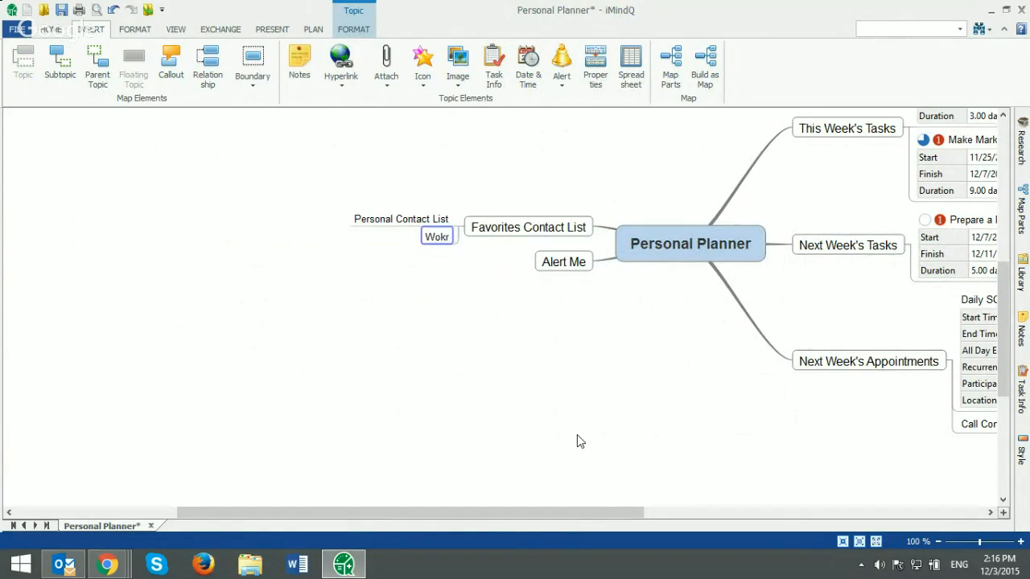
pyautogui.press('BackSpace')
pyautogui.press('BackSpace')
pyautogui.write('rk Contact ')
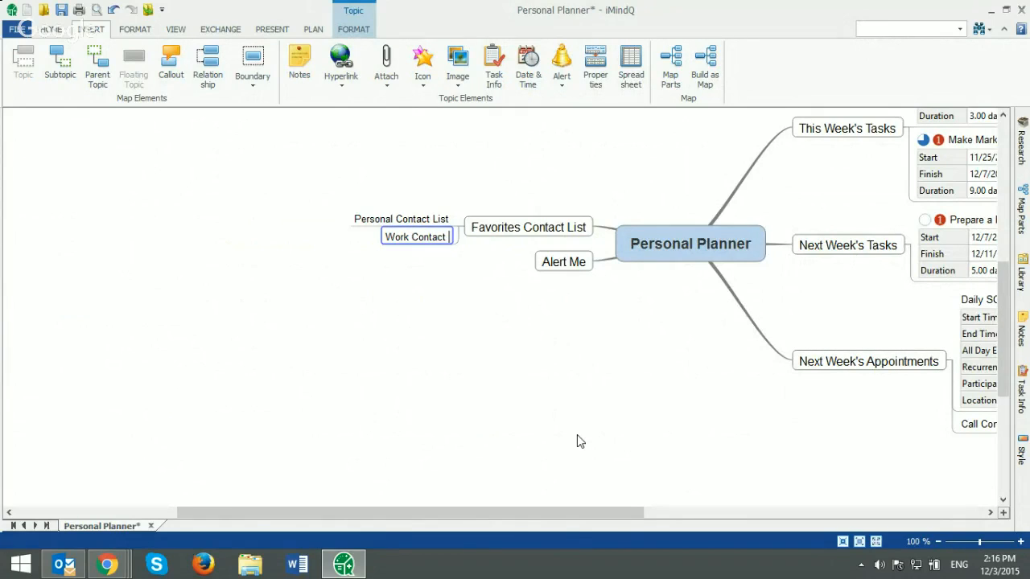
pyautogui.write('List')
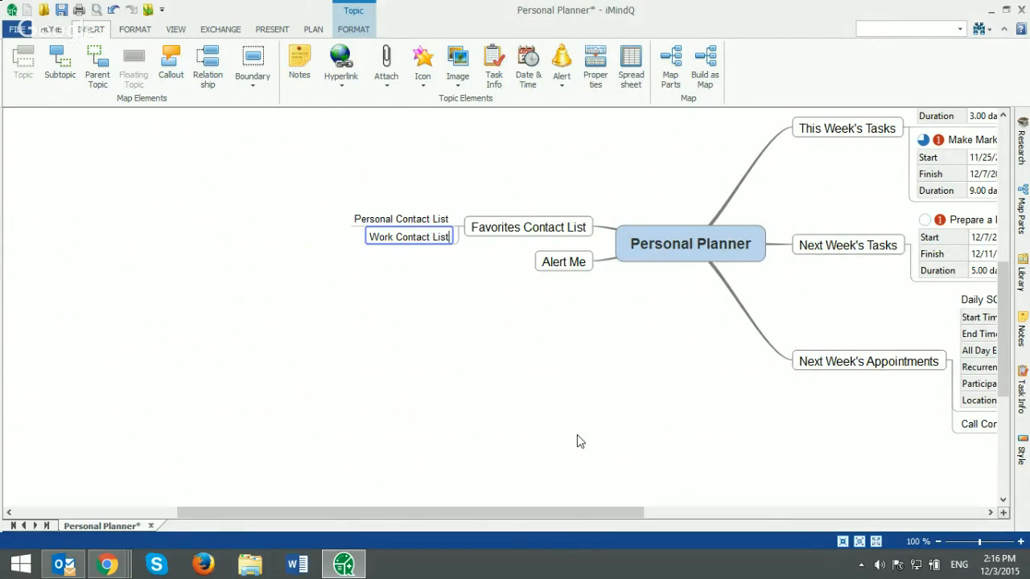
pyautogui.click(402, 363)
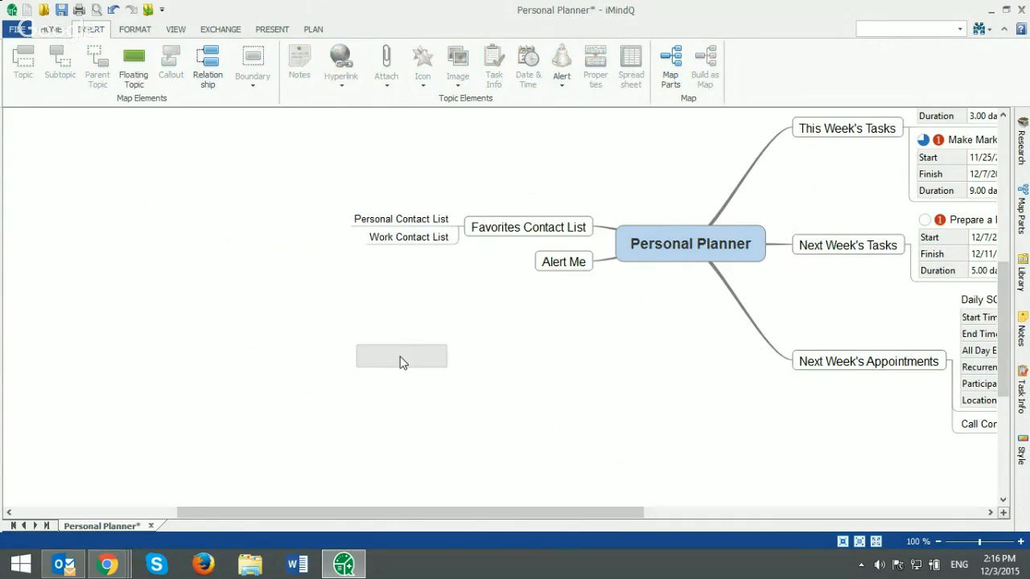
# Add a subtopic named "Name & Surname" under "Personal Contact List".
pyautogui.click(399, 219)
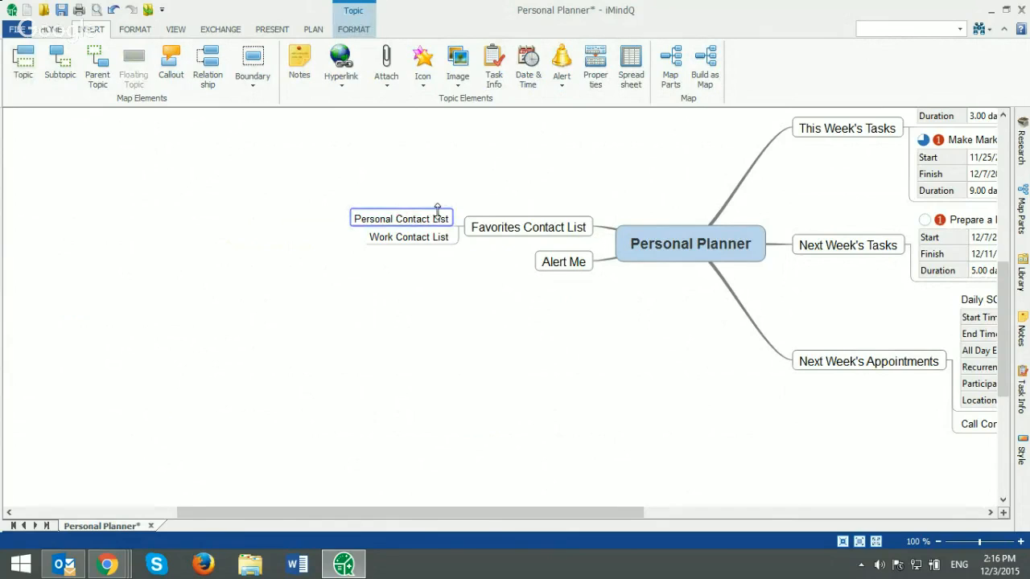
pyautogui.press('Insert')
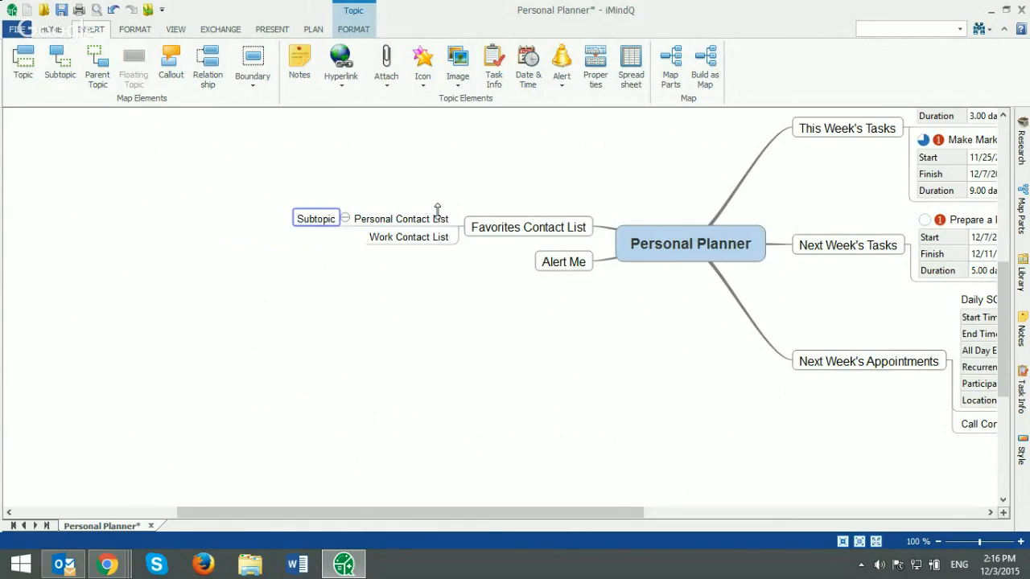
pyautogui.write('Name')
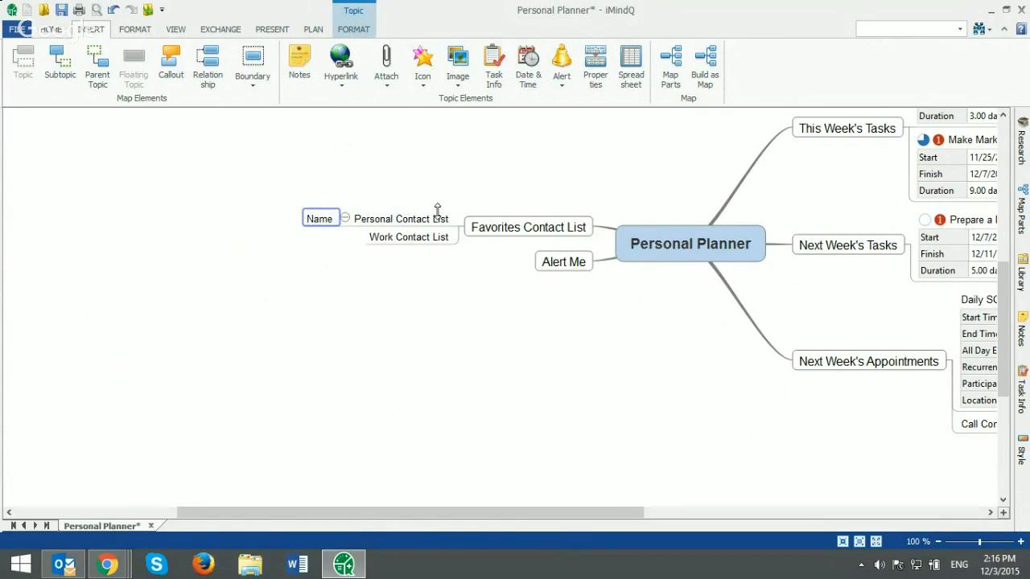
pyautogui.write(' & Surname')
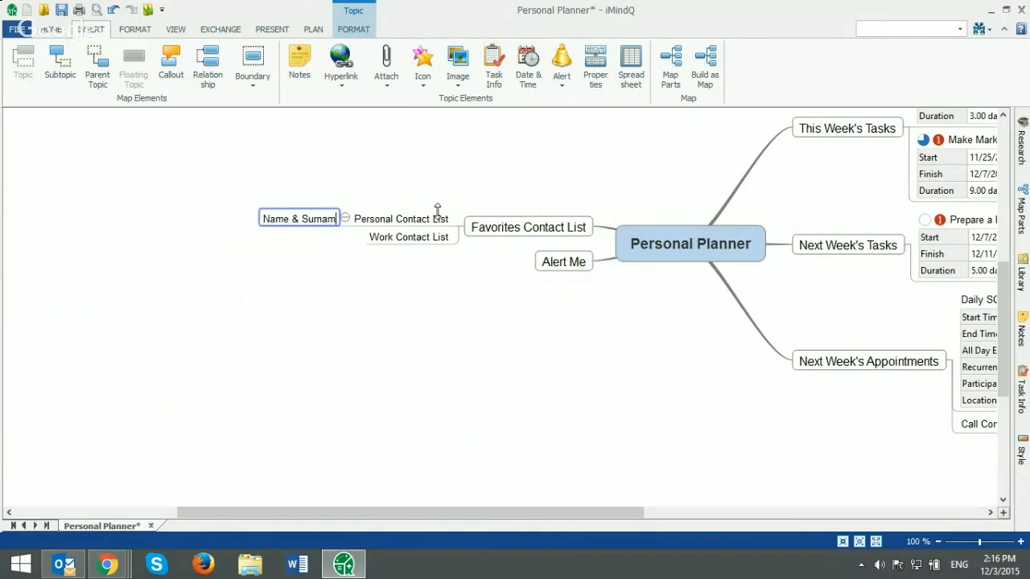
pyautogui.press('BackSpace')
pyautogui.press('BackSpace')
pyautogui.press('BackSpace')
pyautogui.press('BackSpace')
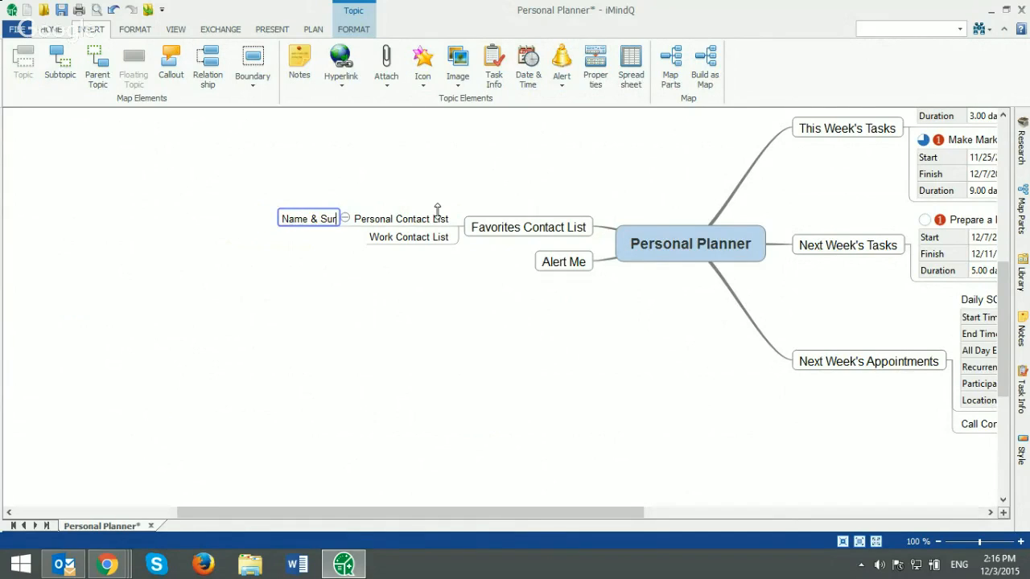
pyautogui.write('name')
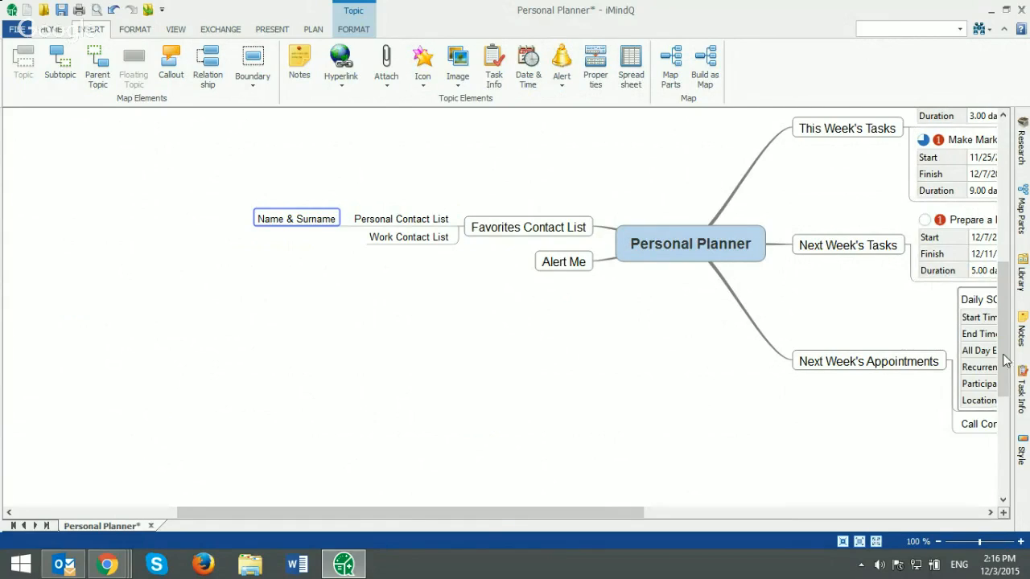
# Insert a table with 2 columns, 5 rows, and column and row headings into the notes of the "Name & Surname" topic.
pyautogui.click(1024, 337)
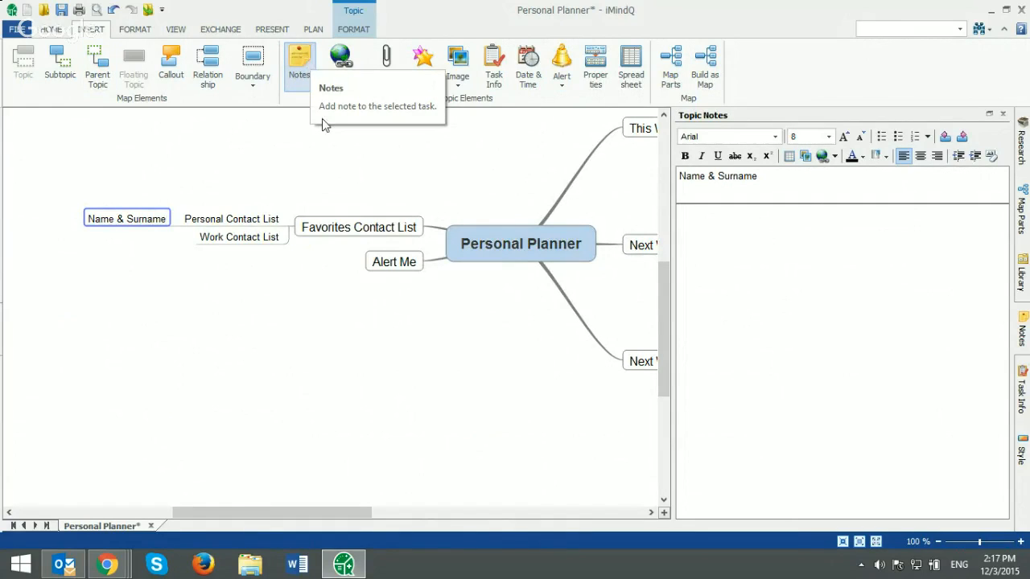
pyautogui.click(711, 232)
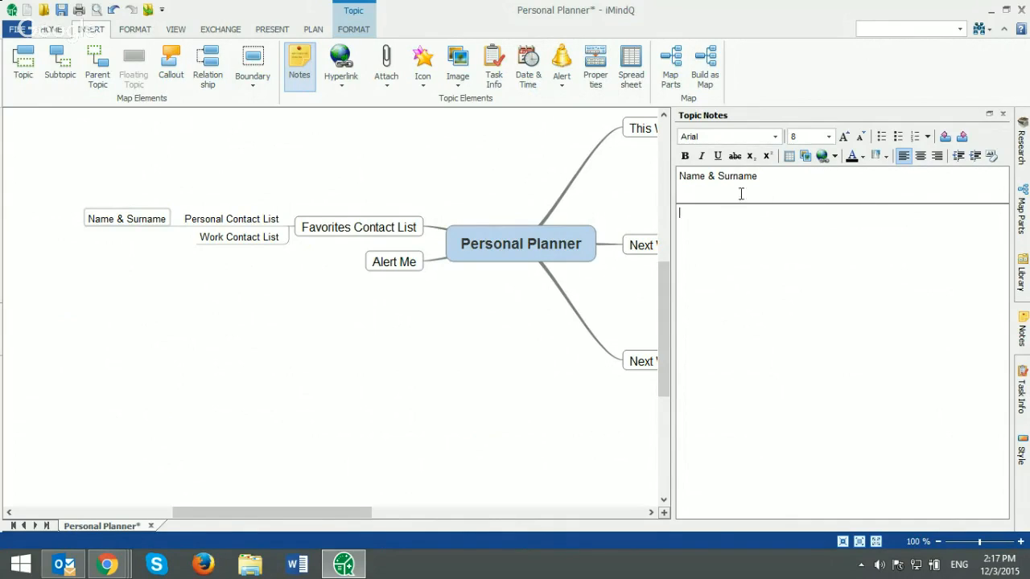
pyautogui.click(790, 158)
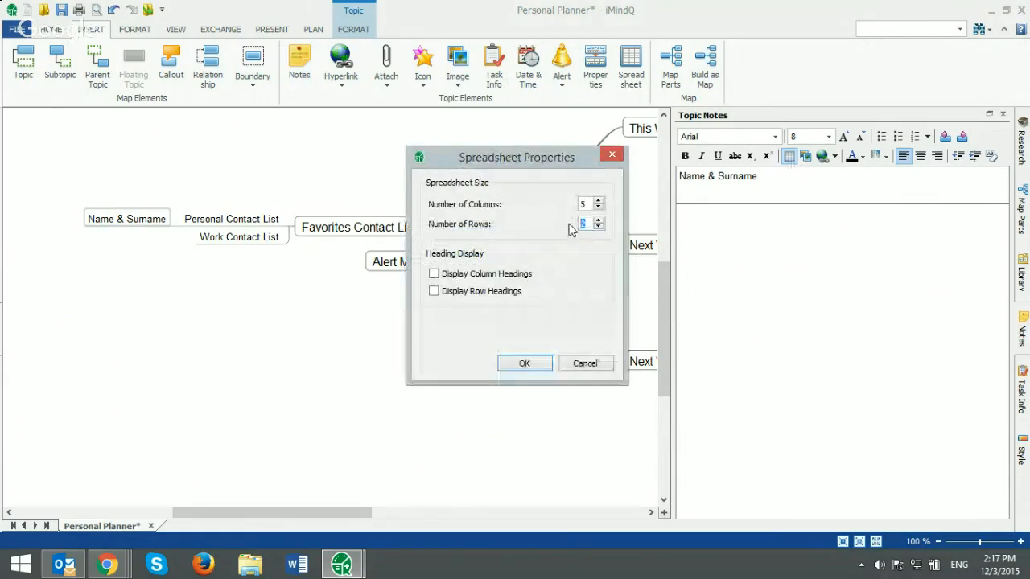
pyautogui.doubleClick(584, 204)
pyautogui.moveTo(589, 224); pyautogui.dragTo(556, 233)
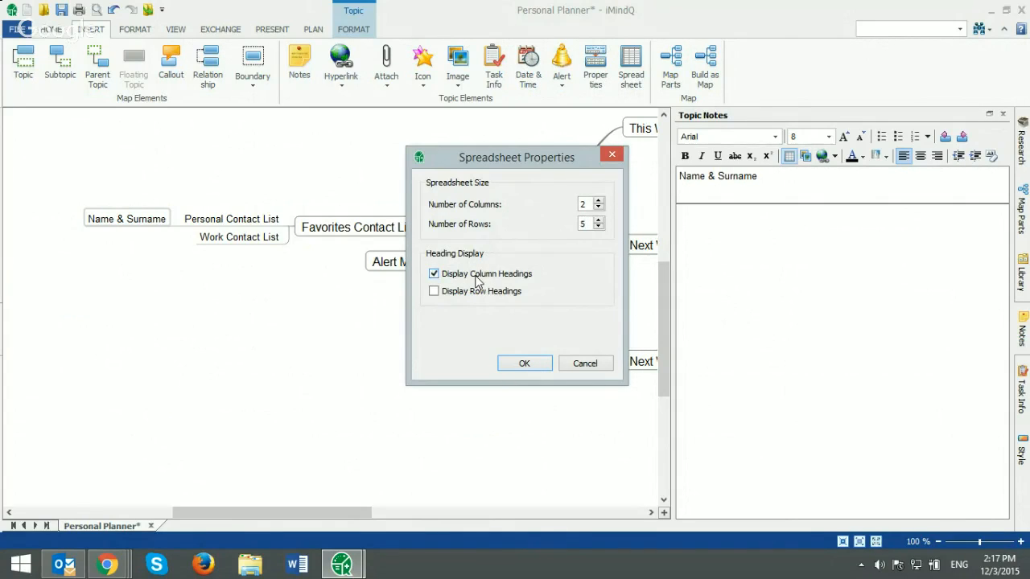
pyautogui.click(480, 291)
pyautogui.click(525, 363)
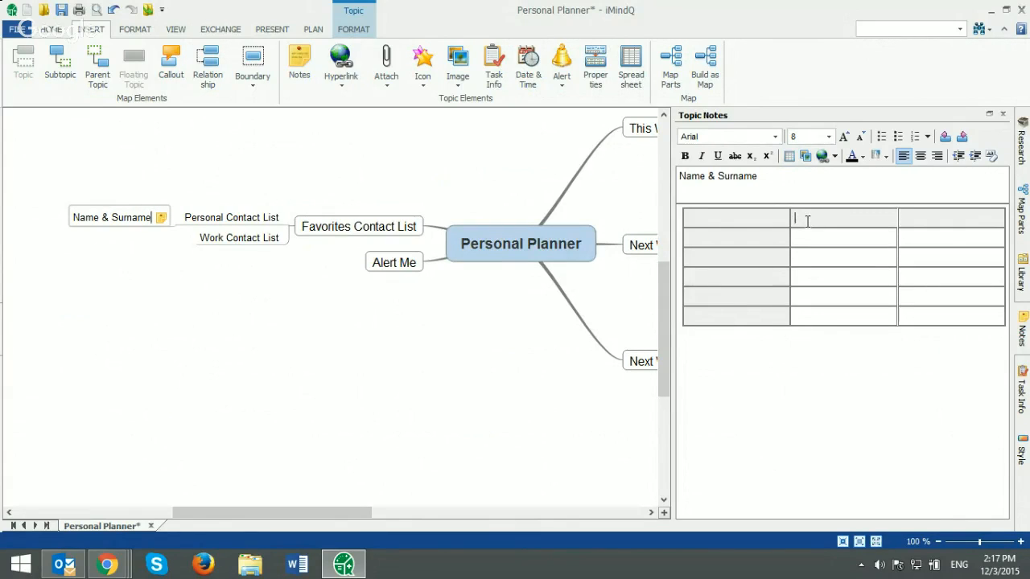
# Head the table's first data column "Contact Info", label the first row "Email Account", and fill in the contact's e-mail address.
pyautogui.write('Contact Info')
pyautogui.press('Down')
pyautogui.click(747, 237)
pyautogui.write('Email Acco')
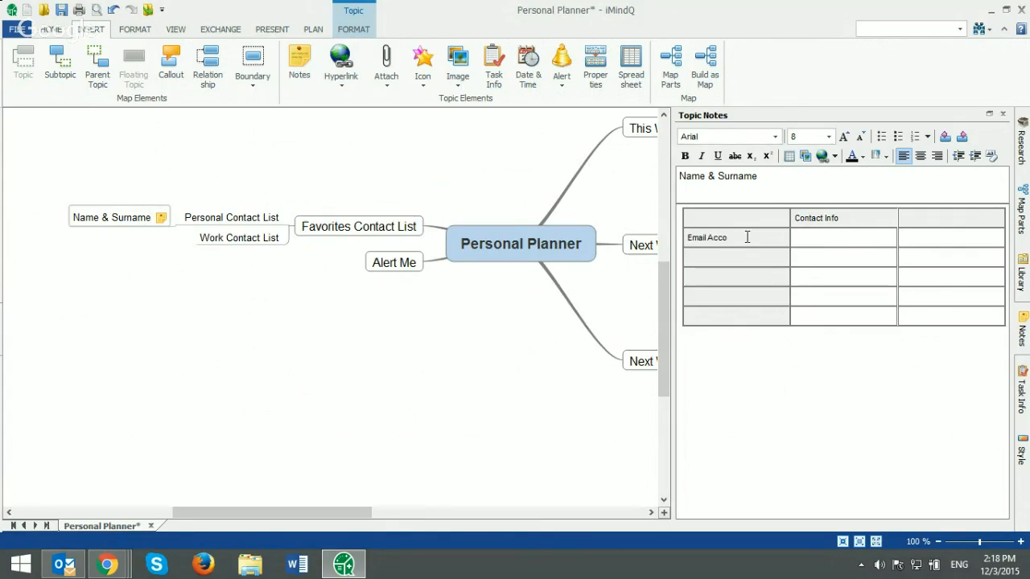
pyautogui.write('unt')
pyautogui.click(807, 235)
pyautogui.write('name.surname@gmail.com')
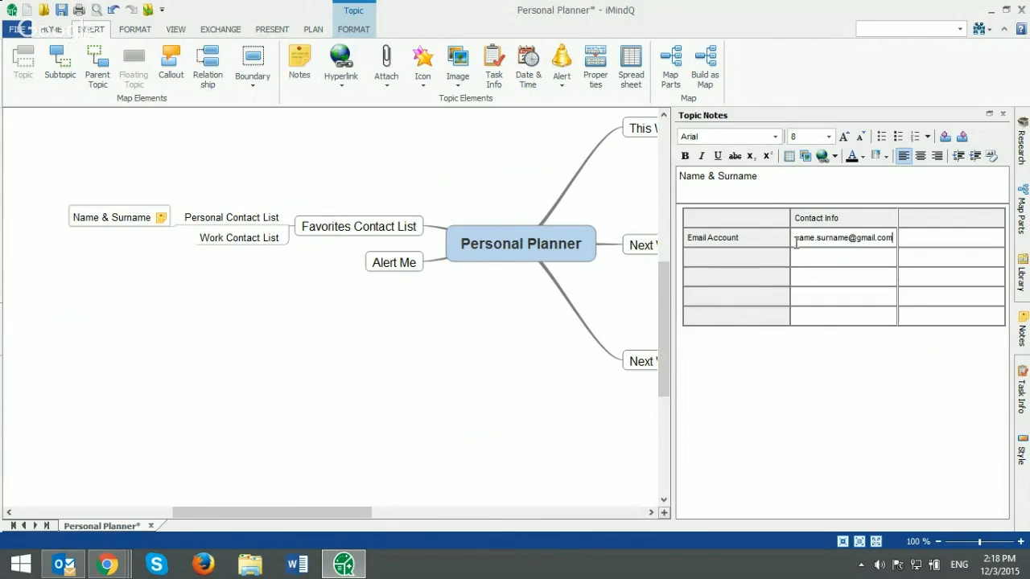
# Turn the e-mail address in the notes table into a mail hyperlink to the contact's e-mail, with the description left empty.
pyautogui.click(793, 238)
pyautogui.moveTo(795, 238); pyautogui.dragTo(894, 234)
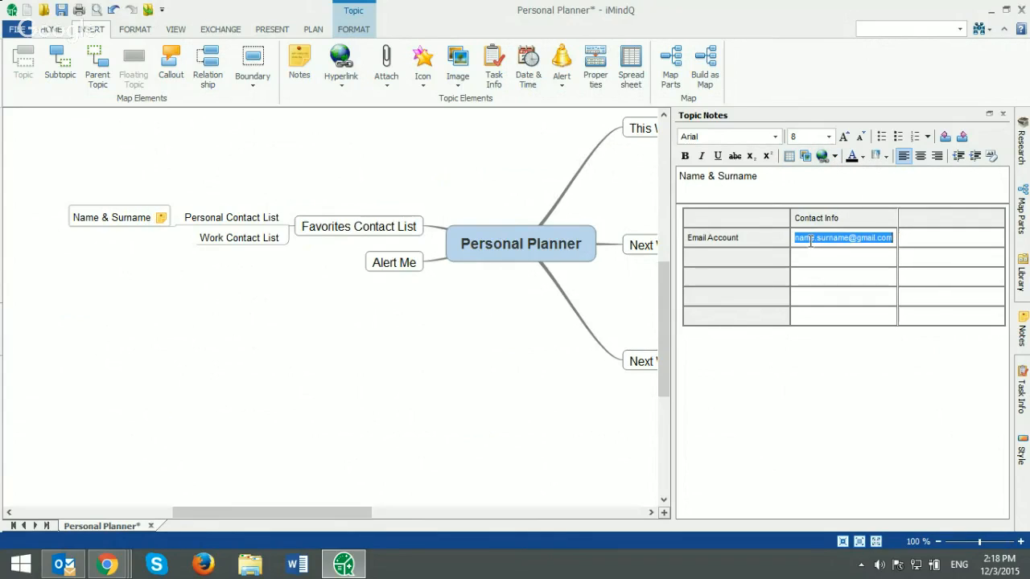
pyautogui.click(822, 156)
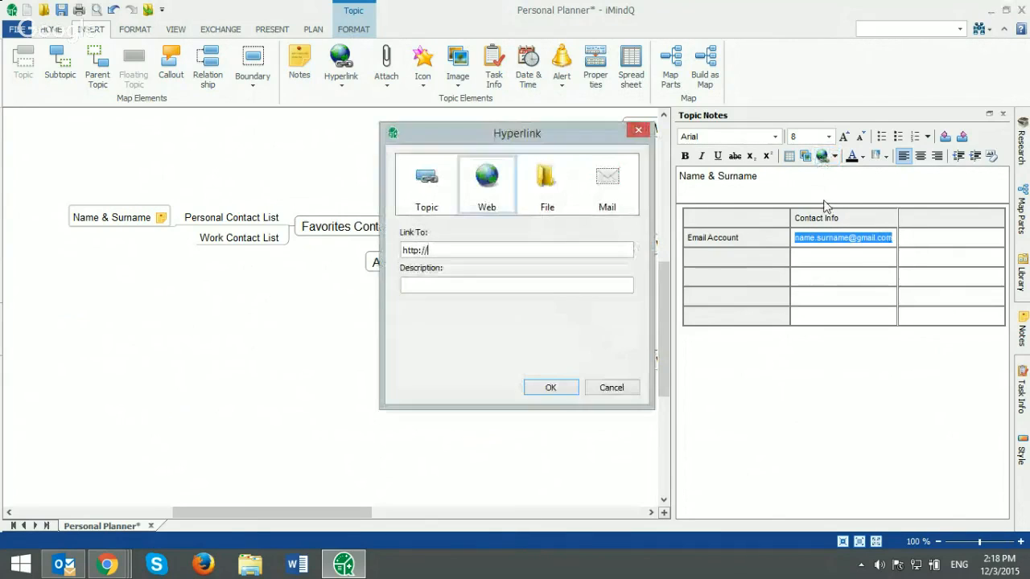
pyautogui.click(607, 185)
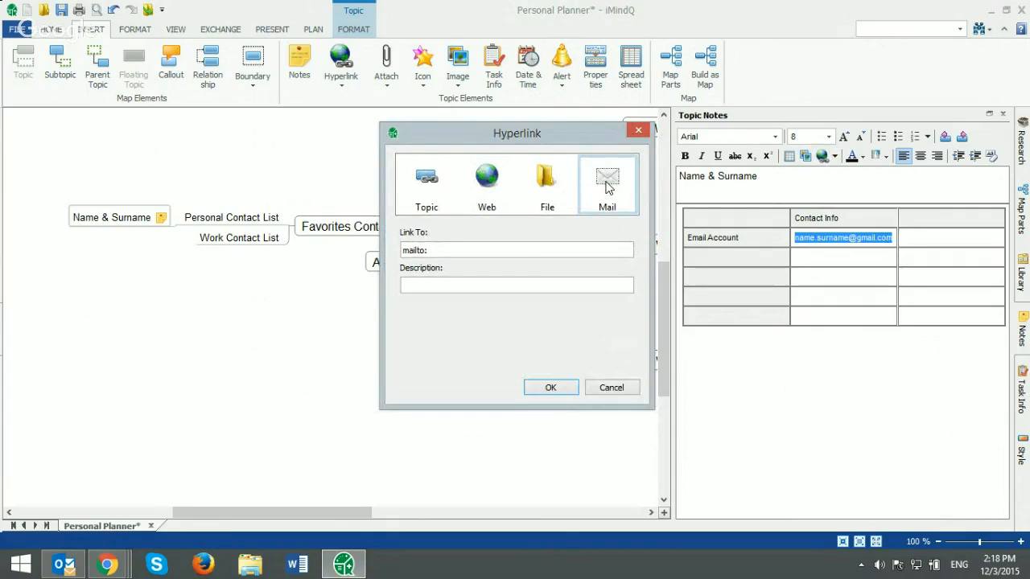
pyautogui.click(436, 253)
pyautogui.write('name.surname')
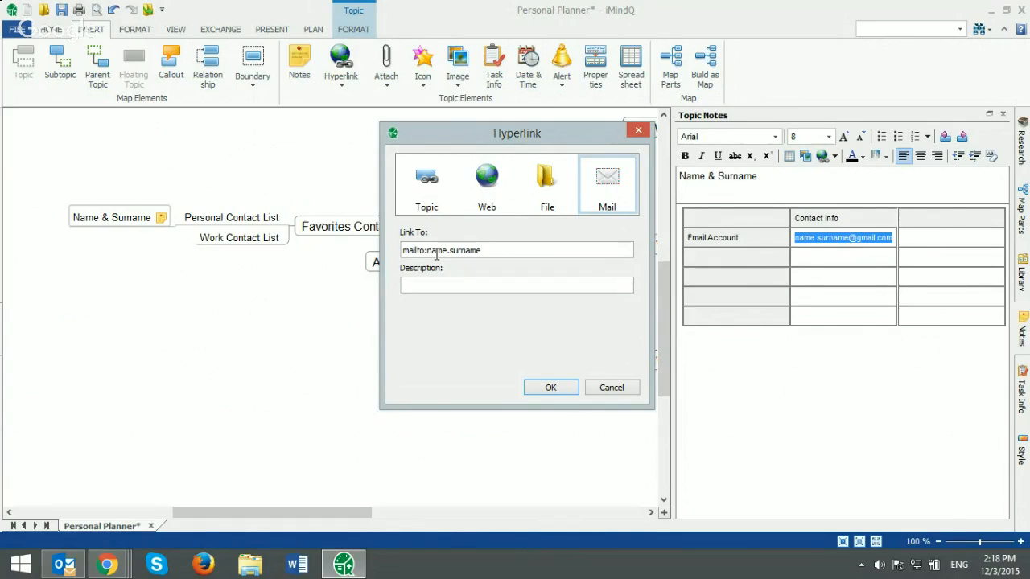
pyautogui.write('@gmail.com')
pyautogui.click(435, 282)
pyautogui.write('Name')
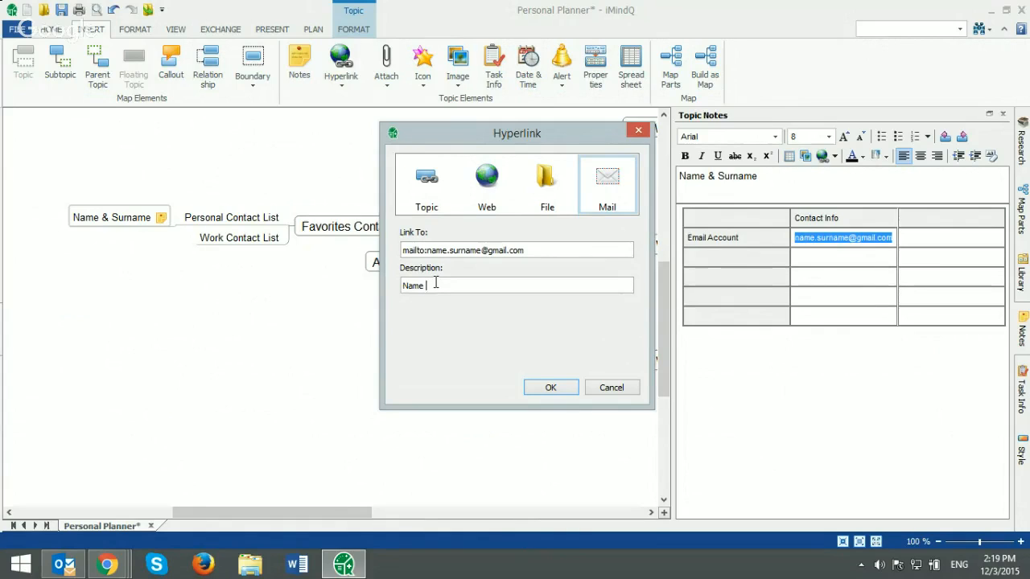
pyautogui.press('BackSpace')
pyautogui.press('BackSpace')
pyautogui.press('BackSpace')
pyautogui.press('BackSpace')
pyautogui.press('BackSpace')
pyautogui.click(547, 389)
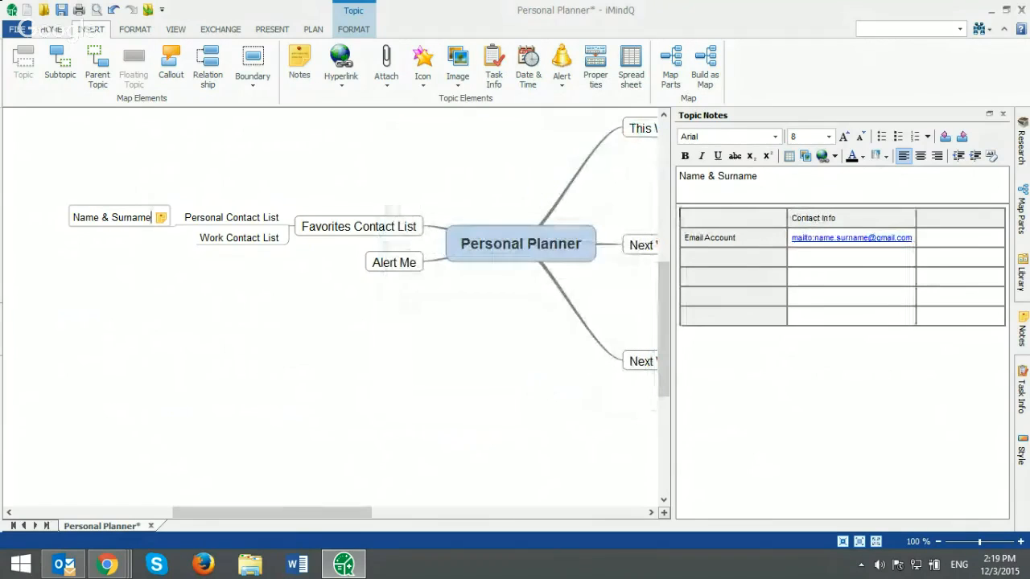
# Test the mail hyperlink in the notes table and close the browser window it opens.
pyautogui.click(813, 240)
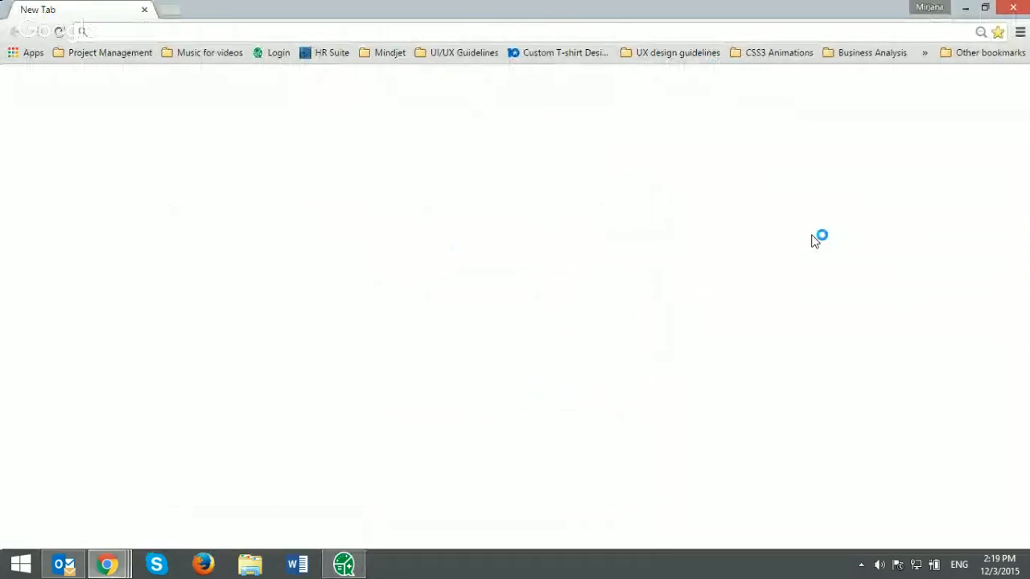
pyautogui.click(1012, 10)
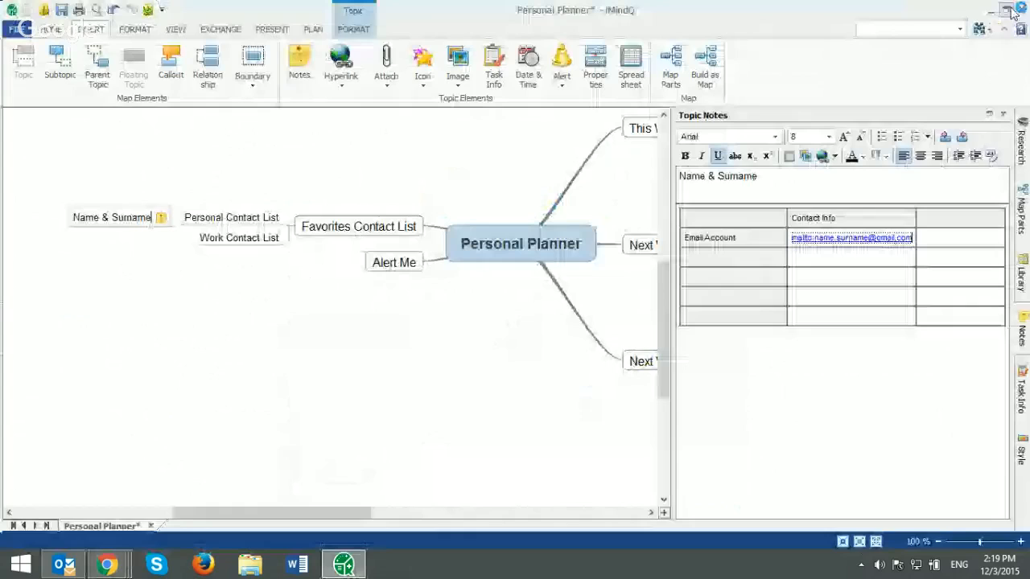
pyautogui.click(815, 252)
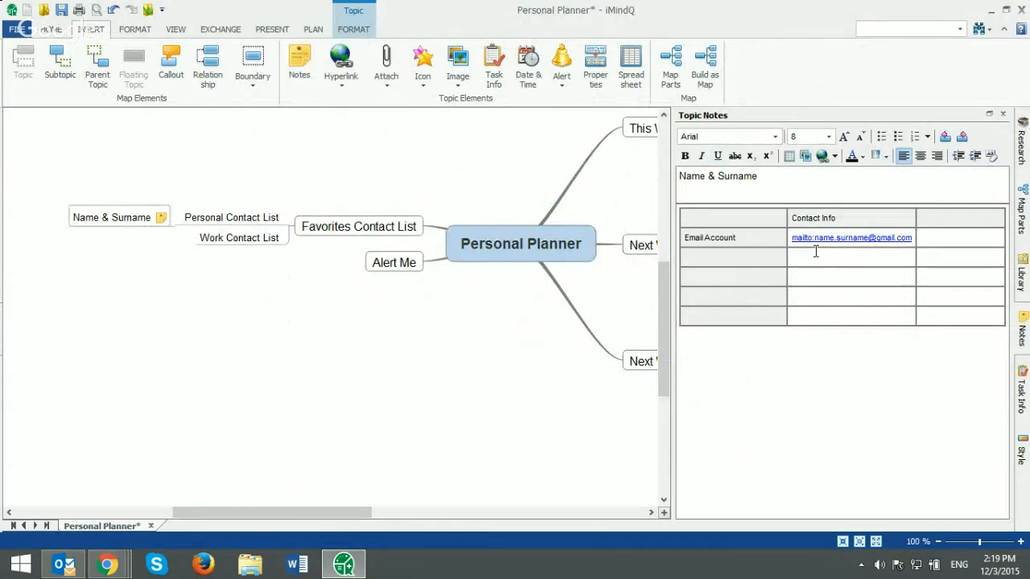
# Label the second row of the notes table "Phone Number" and fill in the contact's phone number.
pyautogui.click(749, 260)
pyautogui.write('Phon')
pyautogui.write('e Num')
pyautogui.write('ber')
pyautogui.write('+')
pyautogui.write('001')
pyautogui.write('614xxxx')
pyautogui.write('xxxx')
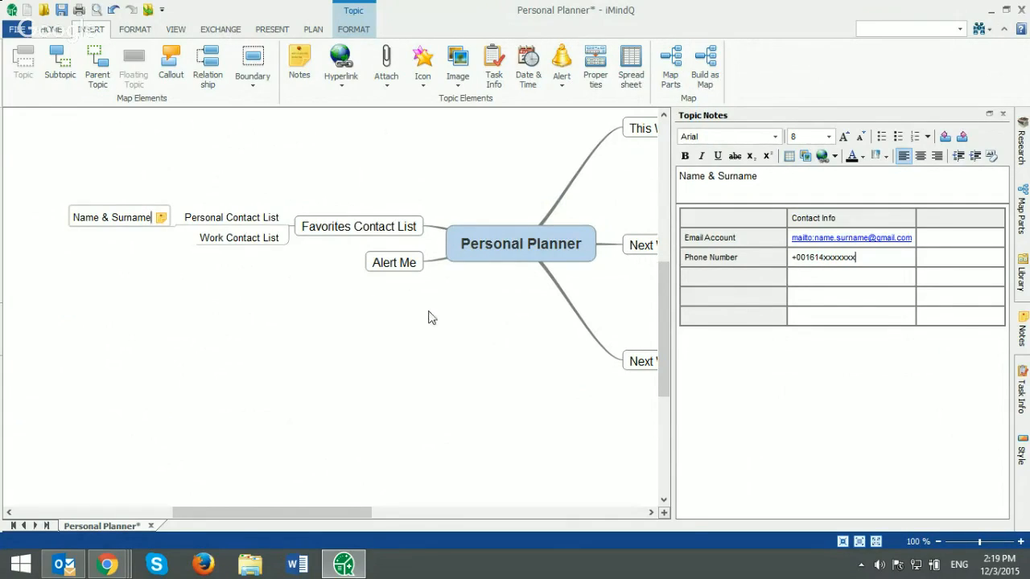
pyautogui.click(735, 275)
pyautogui.doubleClick(193, 290)
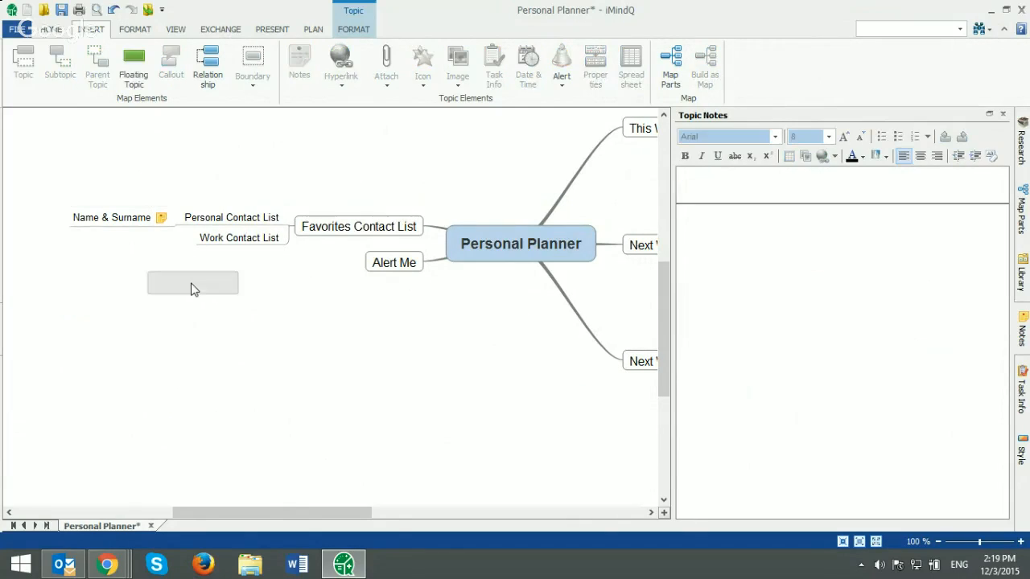
pyautogui.press('Escape')
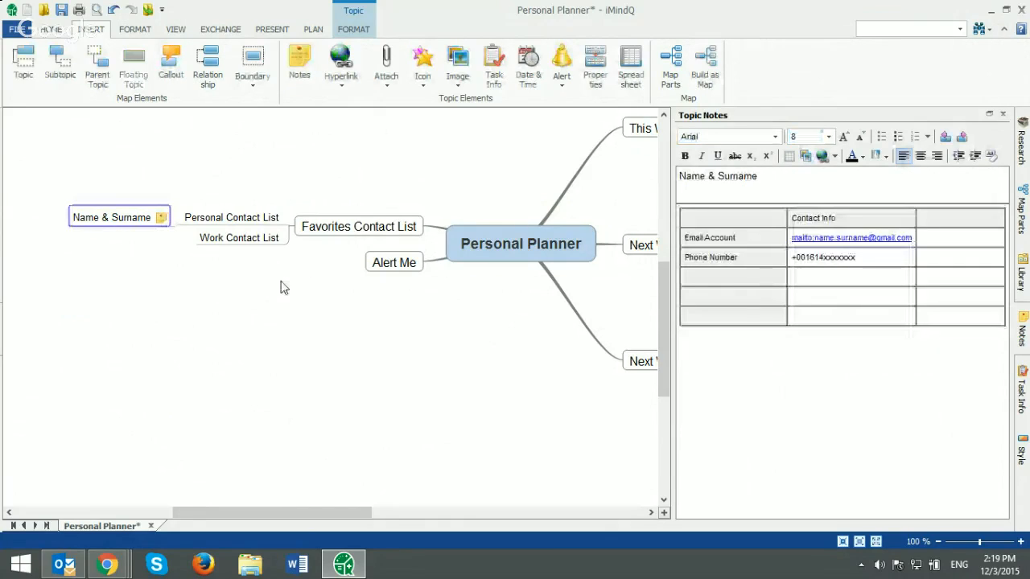
# Add a topic named "Contact" below "Name & Surname" under "Personal Contact List".
pyautogui.press('Insert')
pyautogui.write('Con')
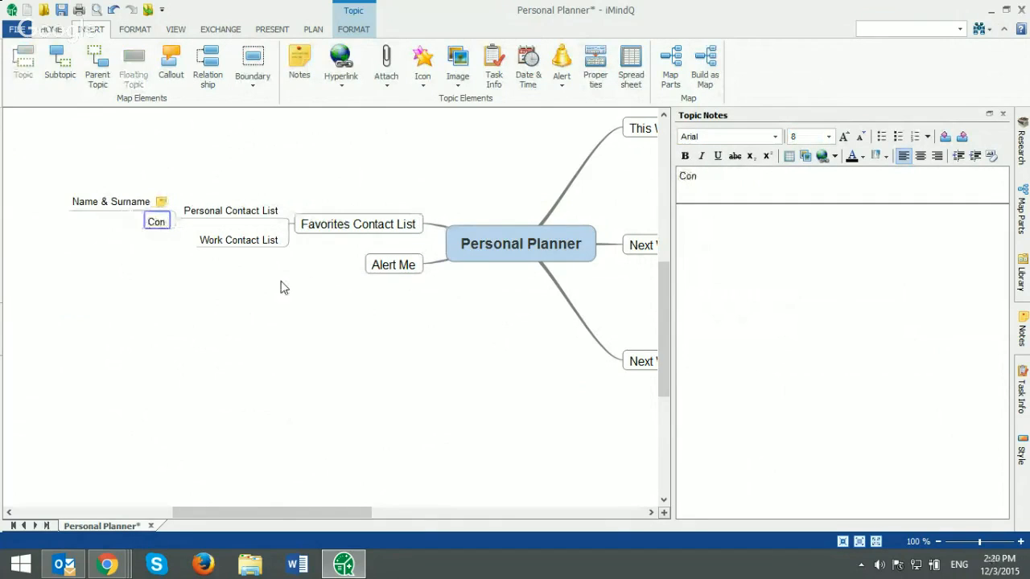
pyautogui.write('tact')
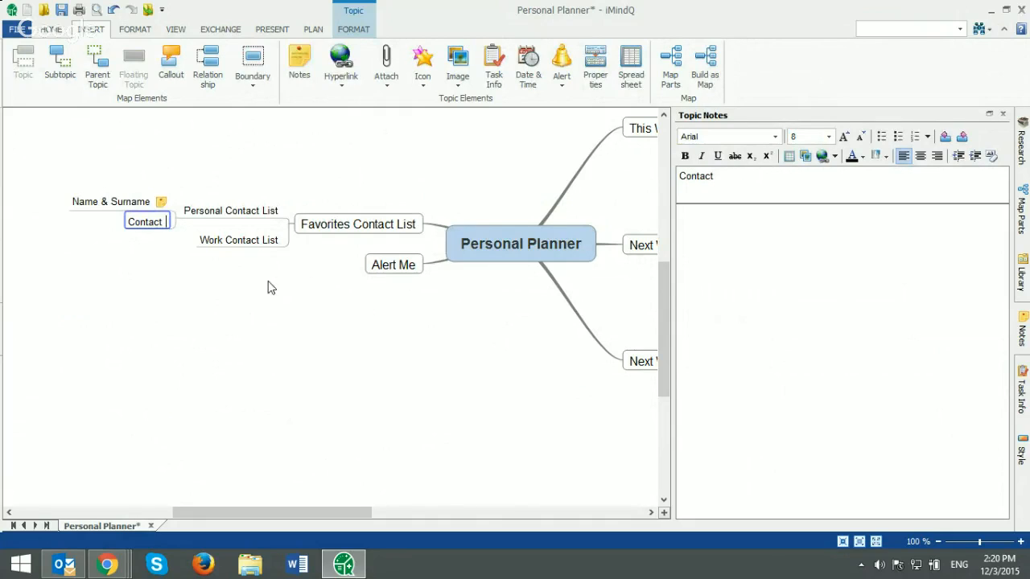
pyautogui.press('BackSpace')
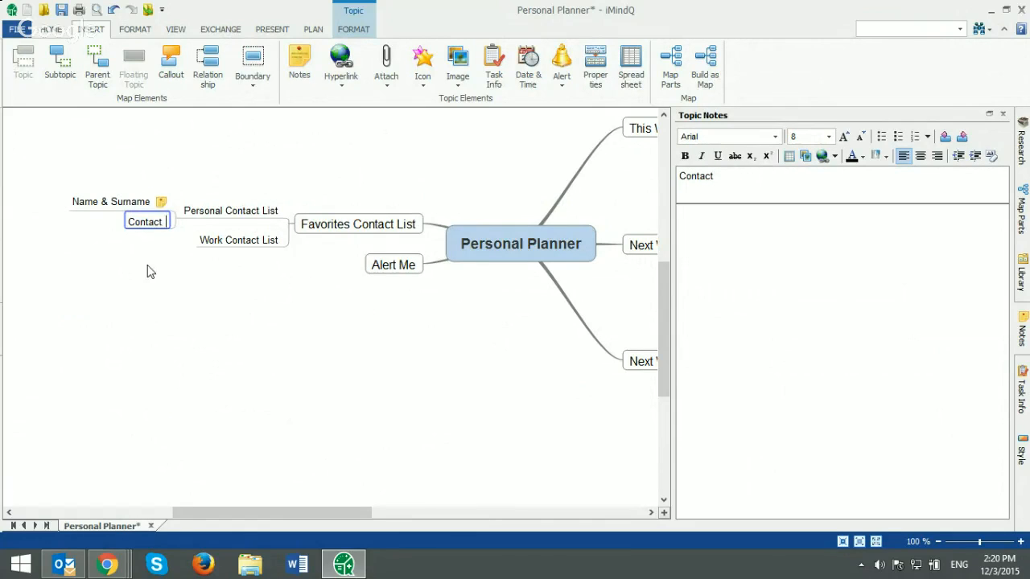
# Display the custom properties instead of the topic notes, and move the "Contact" topic under "Work Contact List".
pyautogui.click(594, 69)
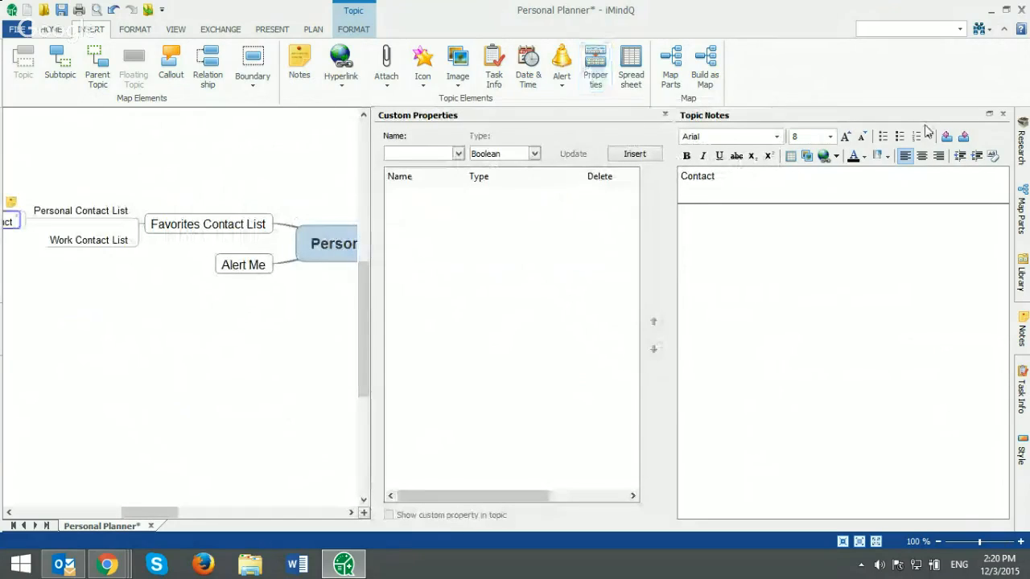
pyautogui.click(1002, 115)
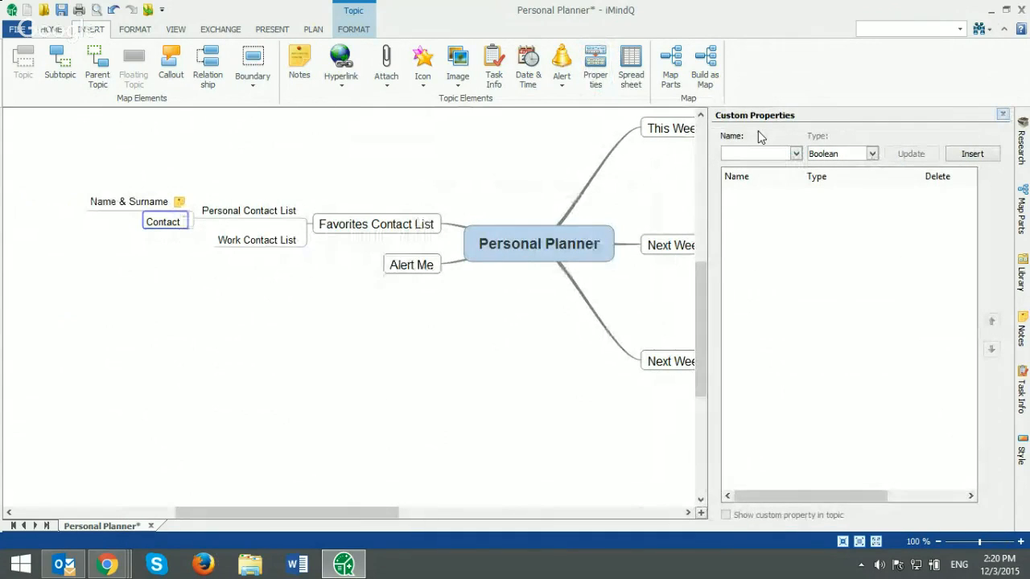
pyautogui.click(755, 154)
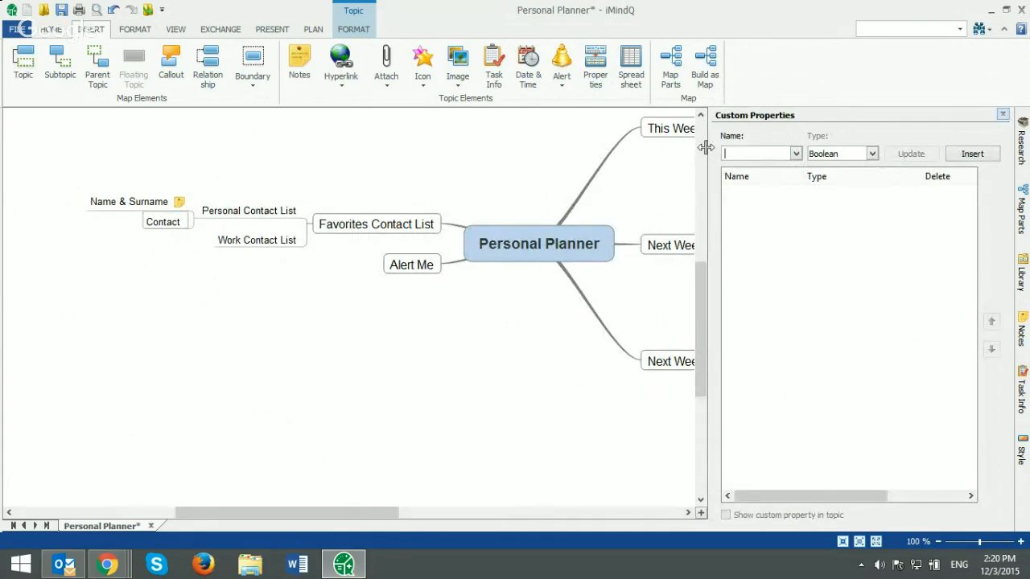
pyautogui.click(162, 225)
pyautogui.moveTo(162, 225); pyautogui.dragTo(197, 241)
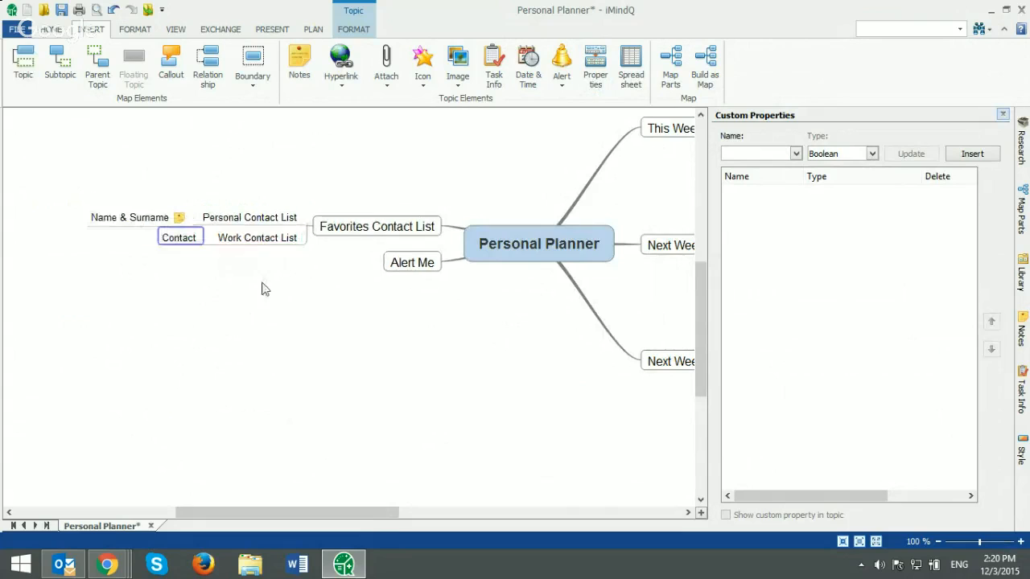
# Insert a custom property named "Email Account" of type Text into the "Contact" topic.
pyautogui.click(741, 154)
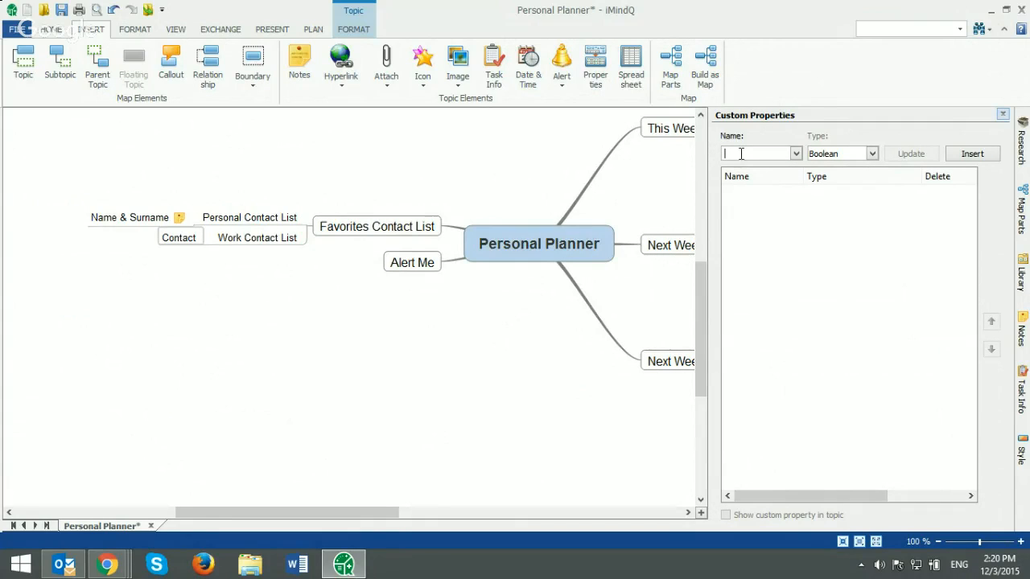
pyautogui.click(742, 154)
pyautogui.write('Email')
pyautogui.write(' Acci')
pyautogui.write('ount')
pyautogui.click(871, 154)
pyautogui.click(852, 188)
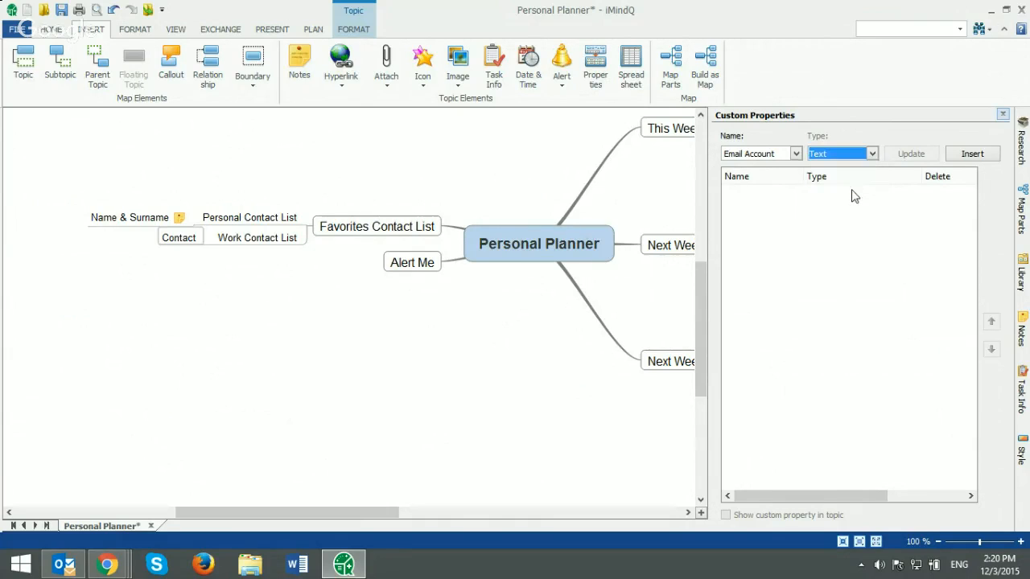
pyautogui.click(968, 159)
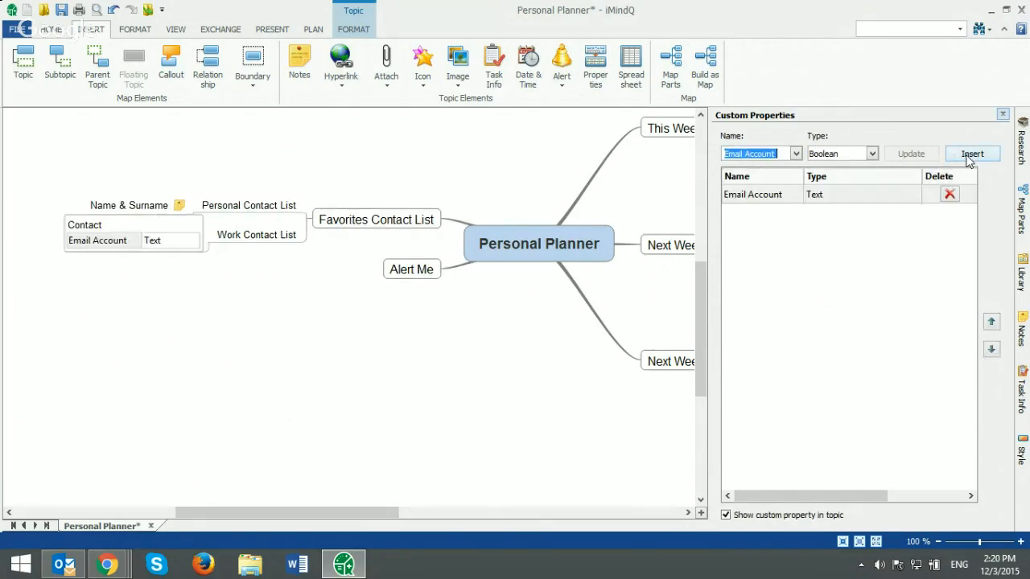
# Fill in the contact's e-mail address as the Email Account value of the "Contact" topic.
pyautogui.click(155, 241)
pyautogui.doubleClick(154, 240)
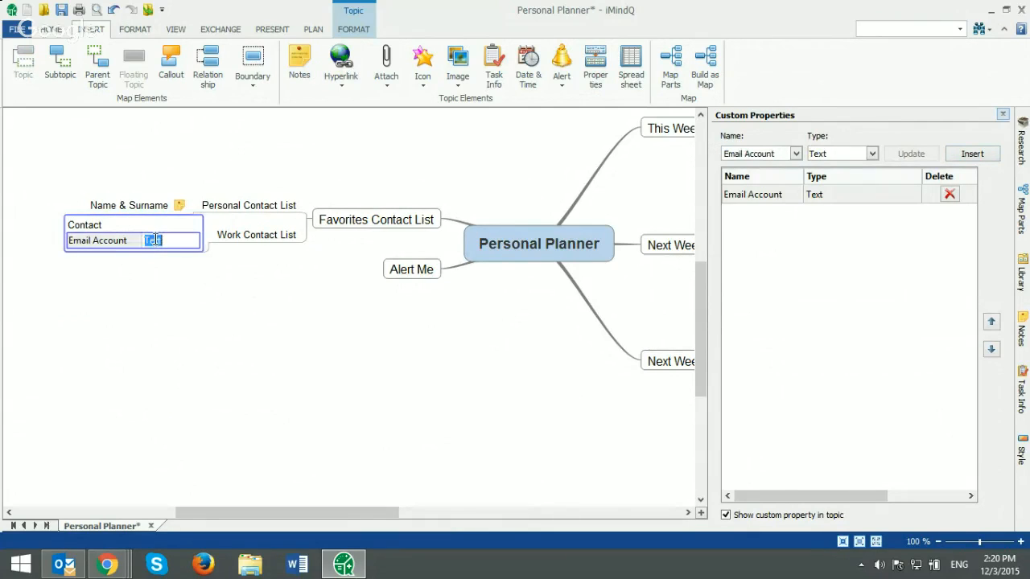
pyautogui.write('name')
pyautogui.write('.surname')
pyautogui.write('@')
pyautogui.write('mail.com')
pyautogui.press('Return')
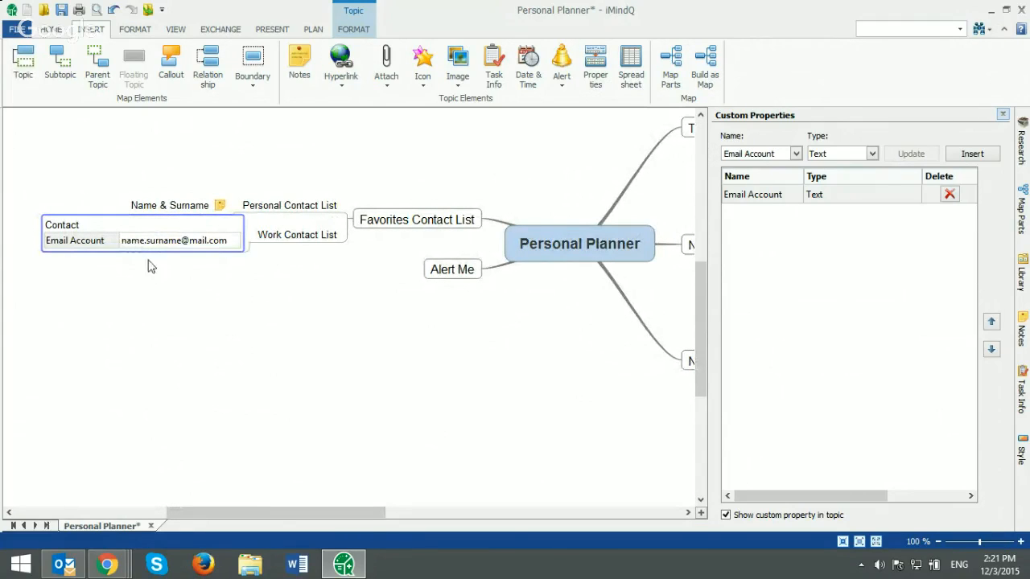
# Insert a second custom property named "Job Position" of type Text into the "Contact" topic.
pyautogui.click(796, 154)
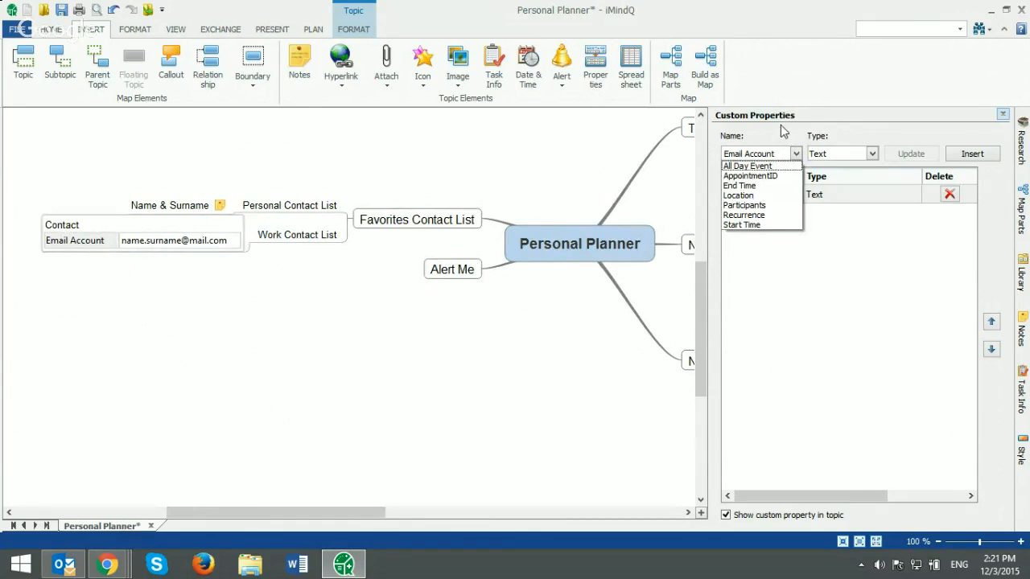
pyautogui.click(781, 124)
pyautogui.moveTo(777, 154); pyautogui.dragTo(718, 153)
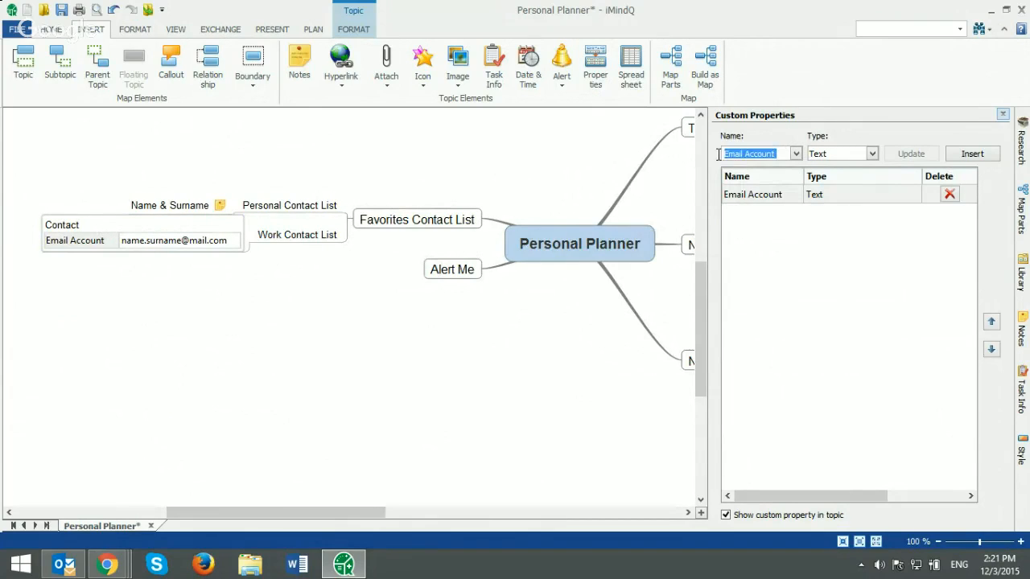
pyautogui.press('BackSpace')
pyautogui.write('Position')
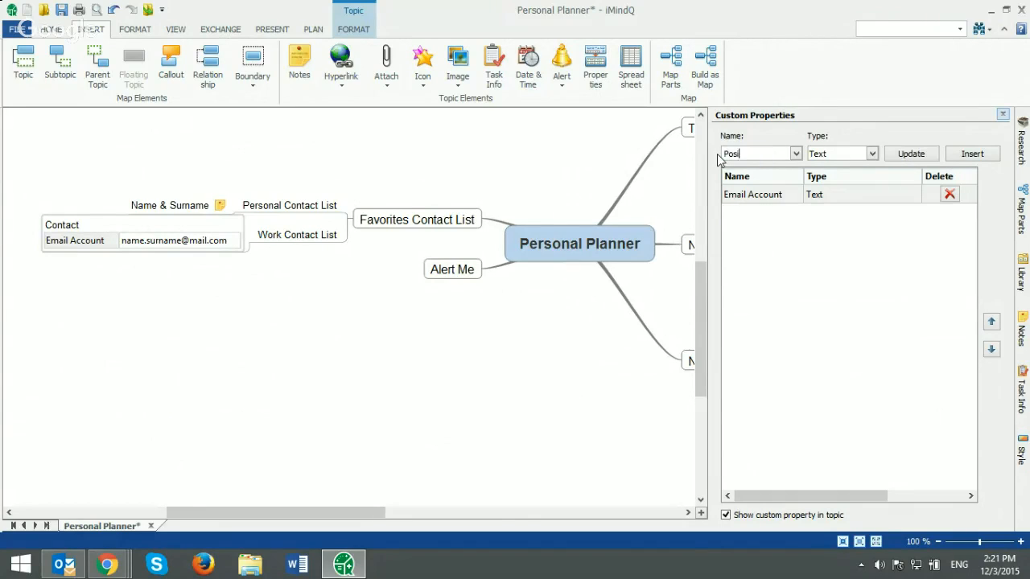
pyautogui.press('BackSpace')
pyautogui.press('BackSpace')
pyautogui.press('BackSpace')
pyautogui.press('BackSpace')
pyautogui.press('BackSpace')
pyautogui.press('BackSpace')
pyautogui.press('BackSpace')
pyautogui.write('Job Position')
pyautogui.click(978, 156)
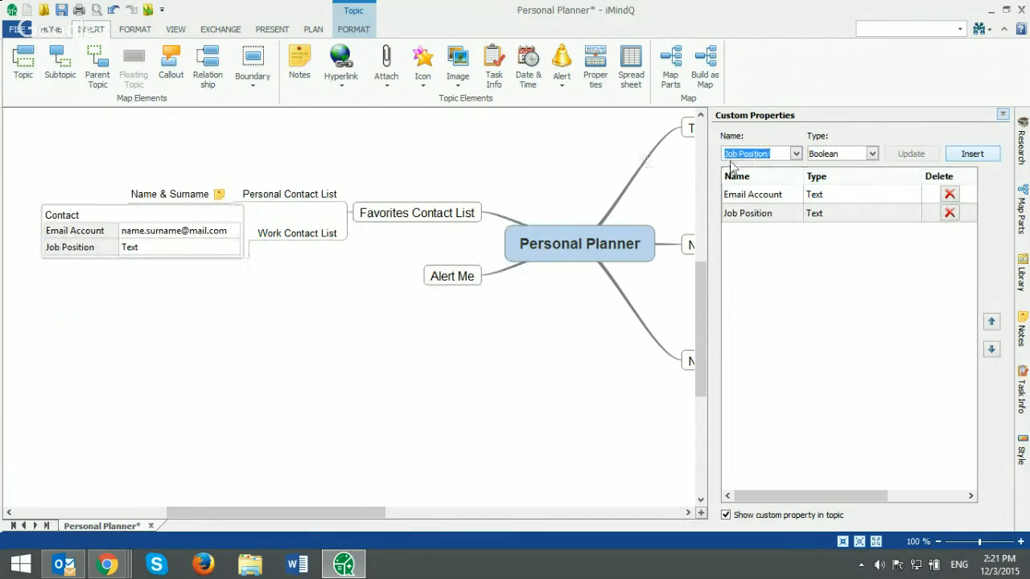
# Insert a third custom property named "Company" of type Text into the "Contact" topic.
pyautogui.moveTo(778, 151); pyautogui.dragTo(721, 161)
pyautogui.write('Company')
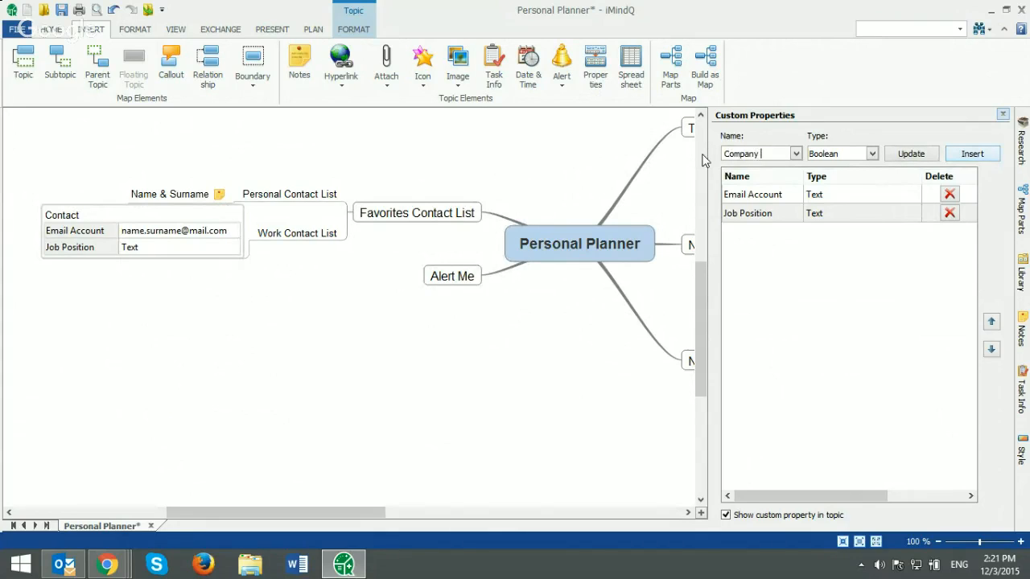
pyautogui.click(873, 153)
pyautogui.click(834, 186)
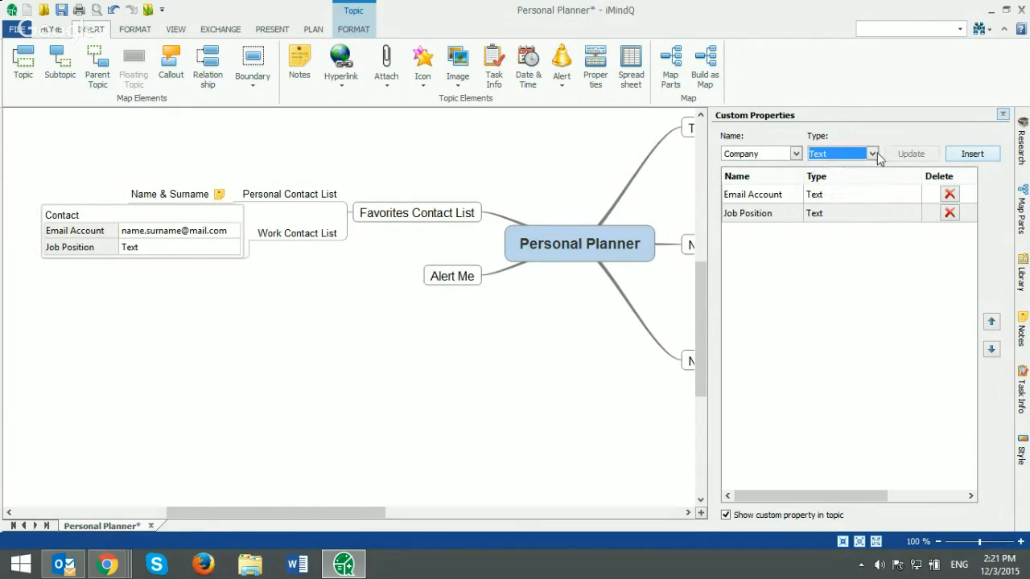
pyautogui.click(964, 156)
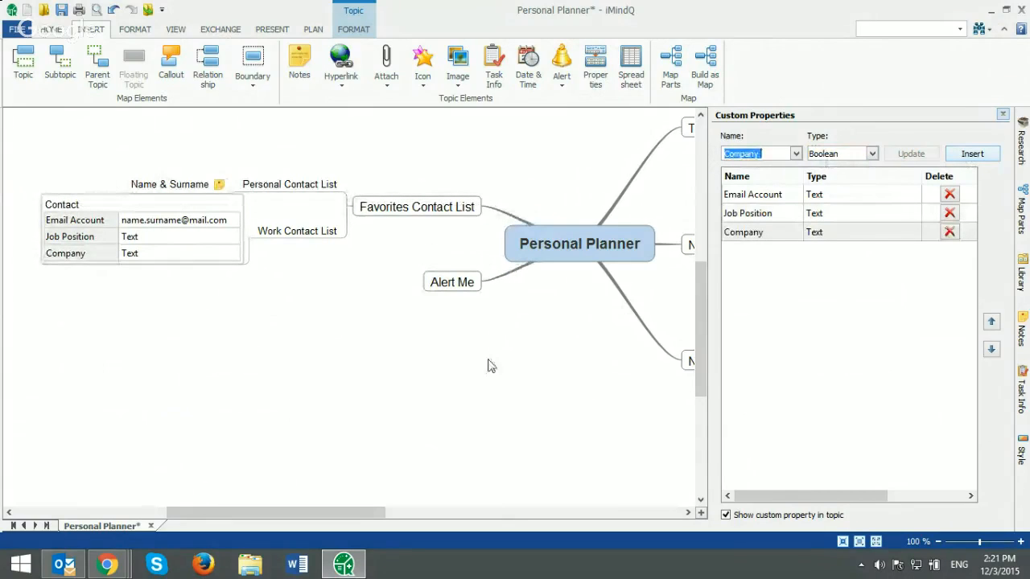
# Set the "Contact" topic's Job Position to "Analyst" and its Company to "Company B".
pyautogui.click(136, 236)
pyautogui.click(139, 236)
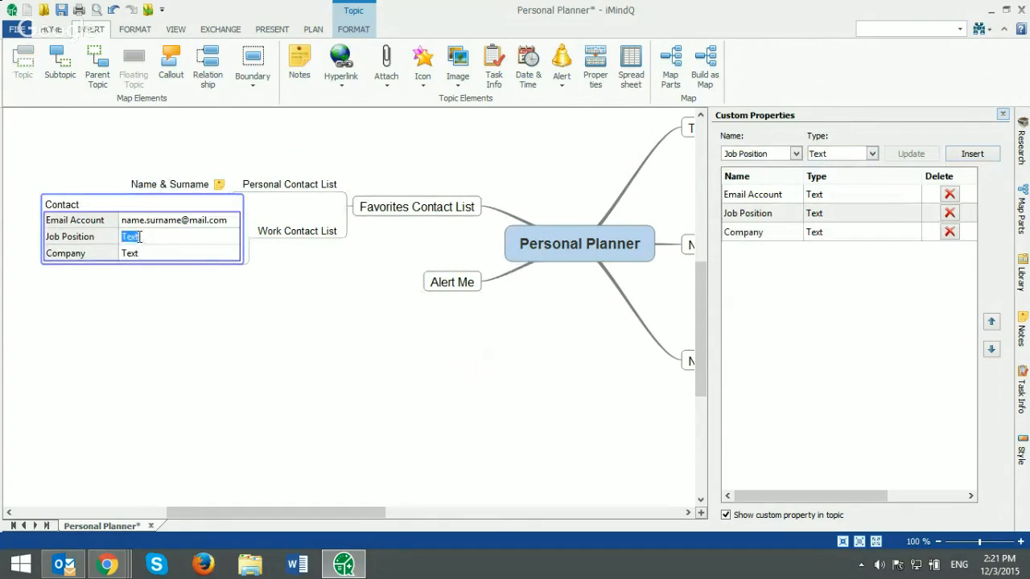
pyautogui.write('Analyst')
pyautogui.click(148, 254)
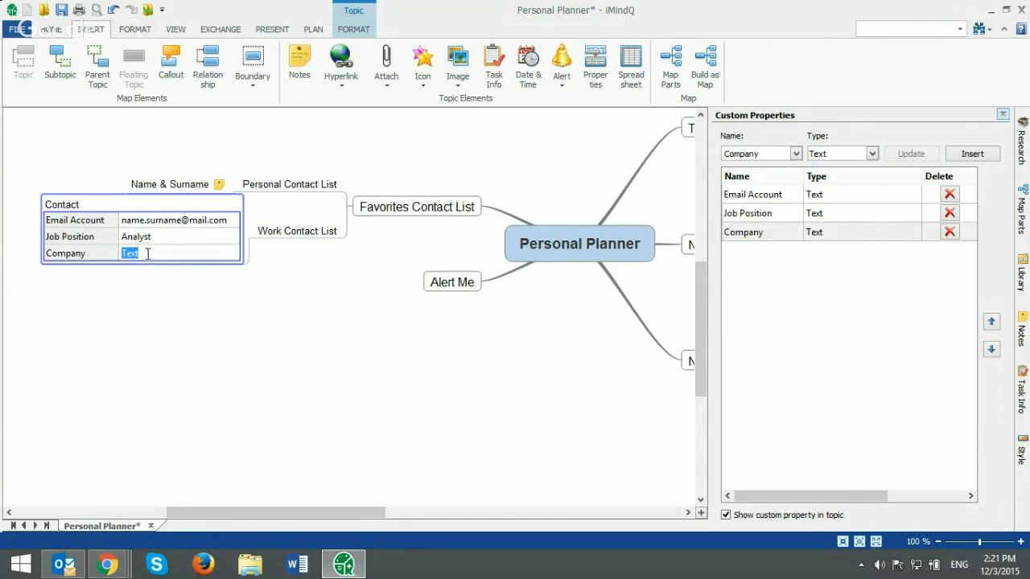
pyautogui.write('Company B')
pyautogui.click(140, 296)
pyautogui.click(146, 211)
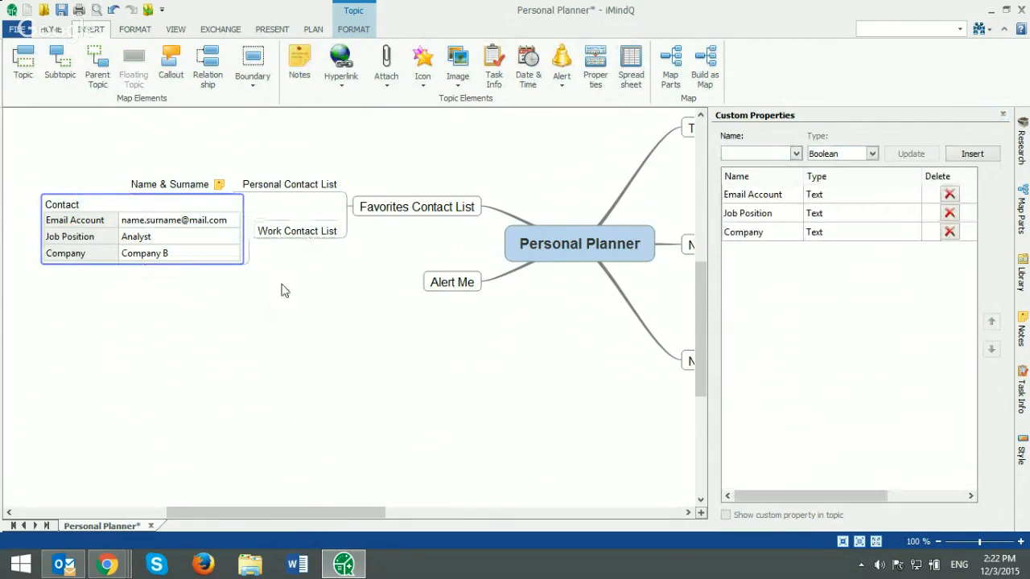
pyautogui.moveTo(321, 514)
pyautogui.mouseDown()
pyautogui.moveTo(337, 519)
pyautogui.moveTo(322, 512)
pyautogui.mouseUp()
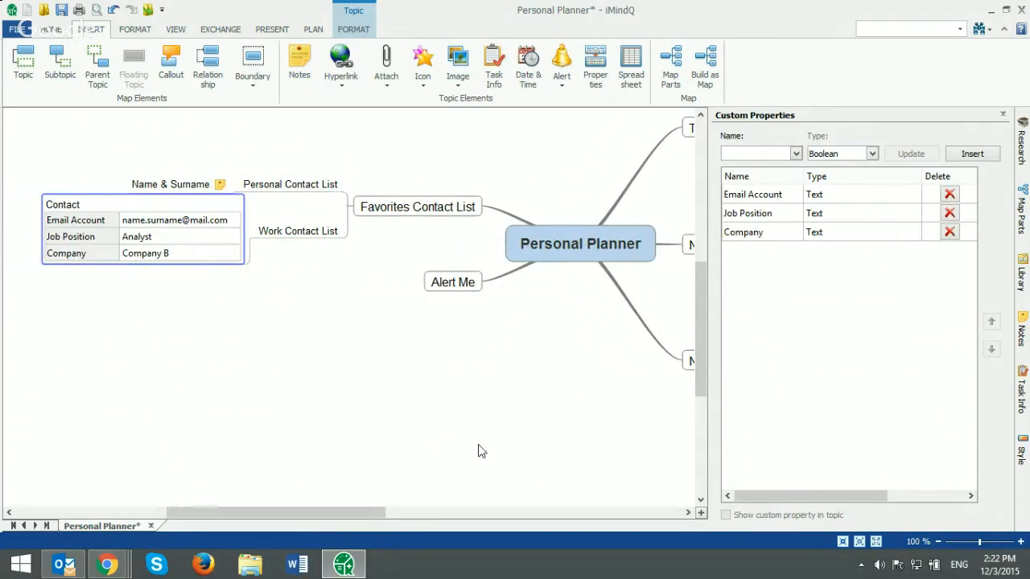
# Close the custom properties and look over the planner map, from the contact lists to the weekly tasks and appointments.
pyautogui.moveTo(366, 513); pyautogui.dragTo(441, 494)
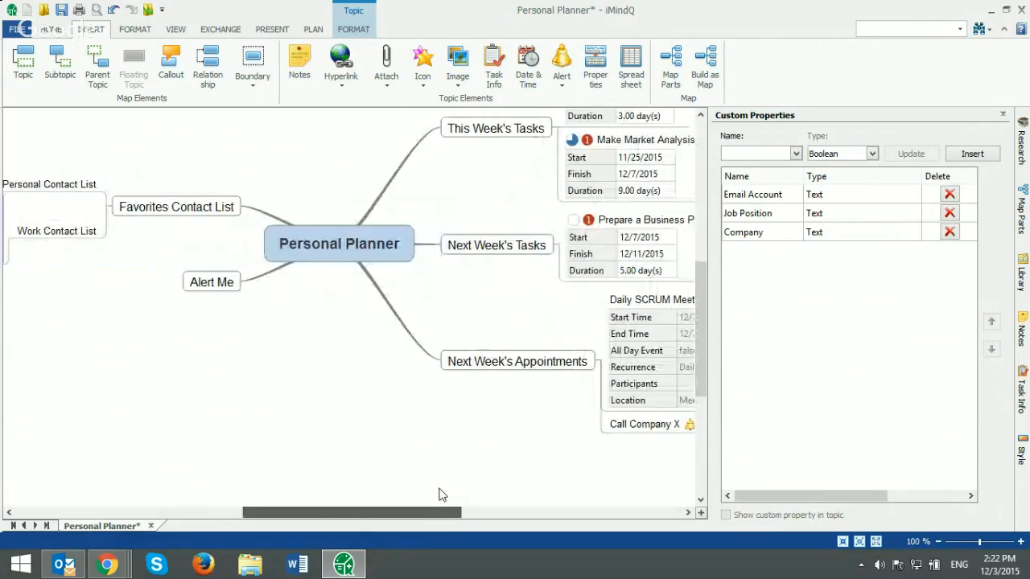
pyautogui.click(1002, 115)
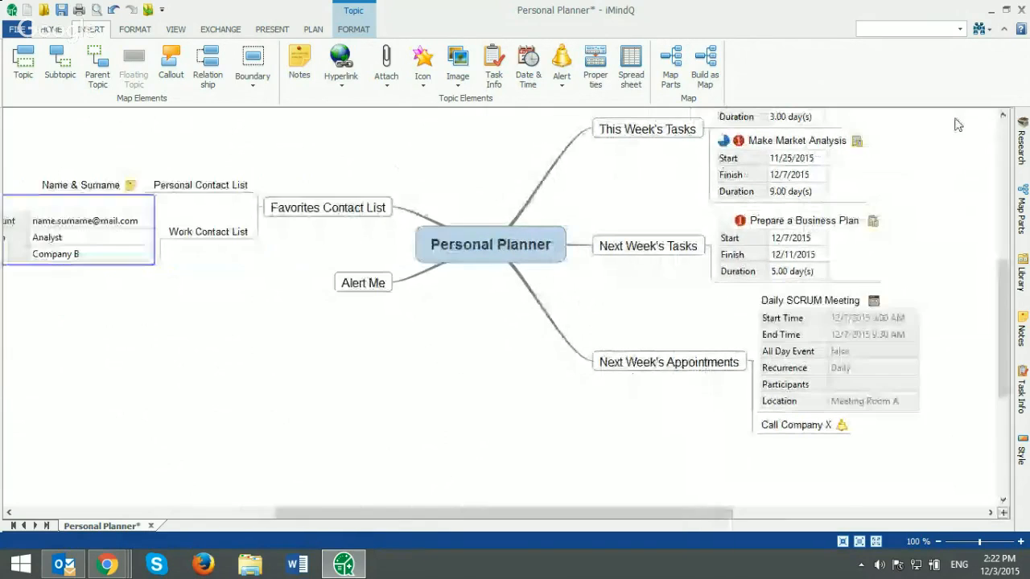
pyautogui.moveTo(1005, 305); pyautogui.dragTo(1004, 280)
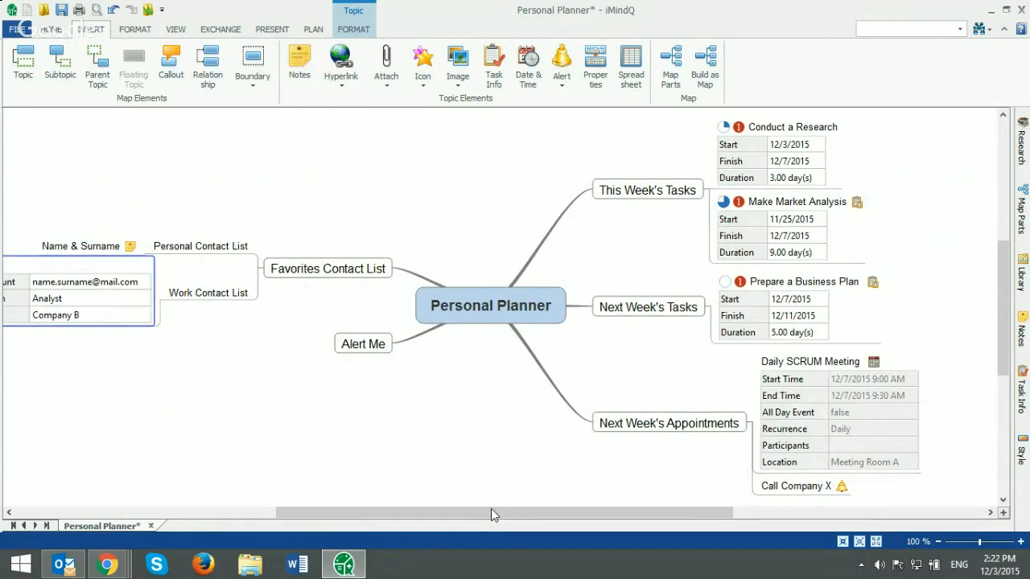
pyautogui.moveTo(493, 515); pyautogui.dragTo(472, 516)
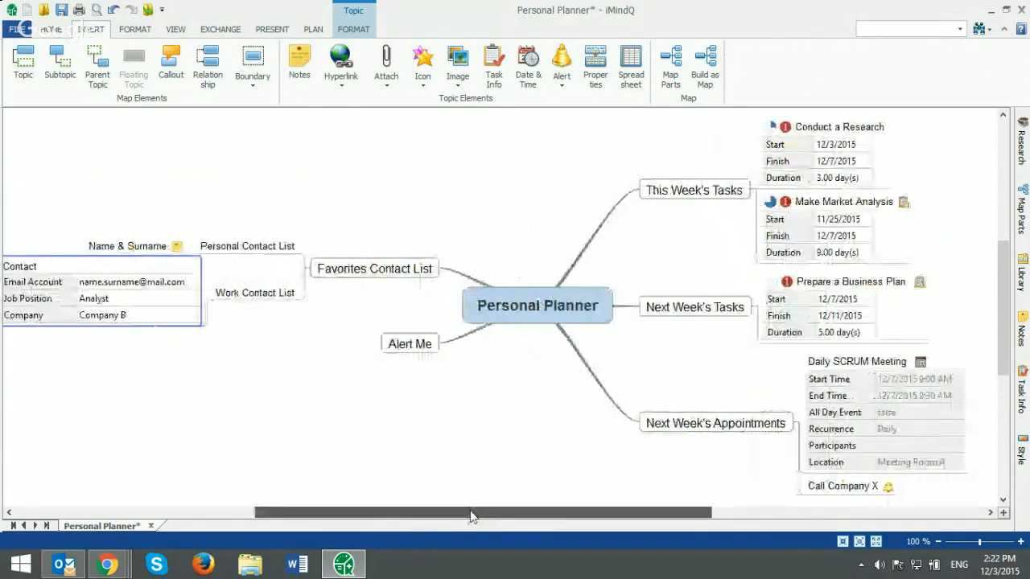
pyautogui.hscroll(-3, 471, 516)
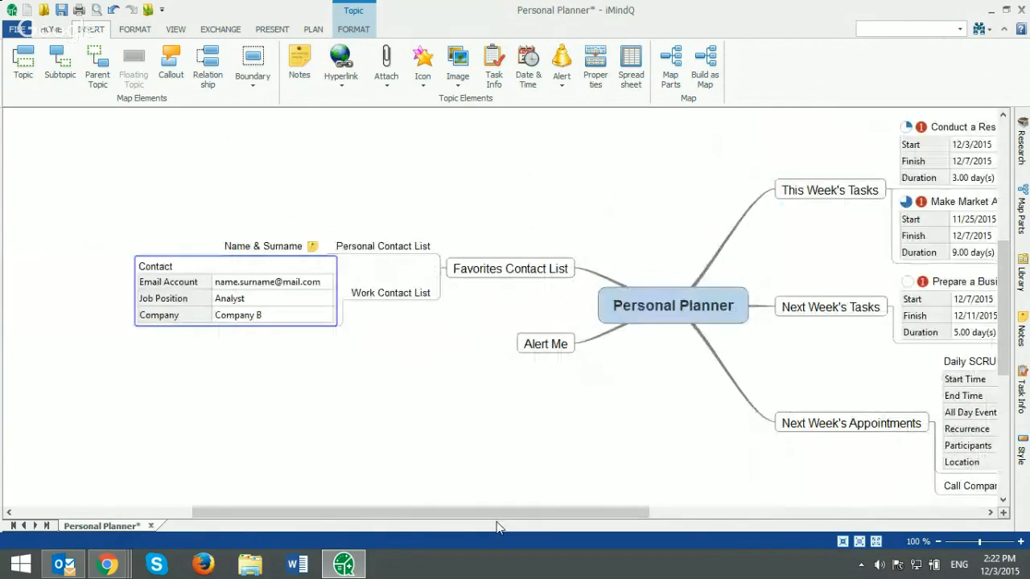
pyautogui.click(760, 486)
pyautogui.moveTo(496, 516); pyautogui.dragTo(463, 521)
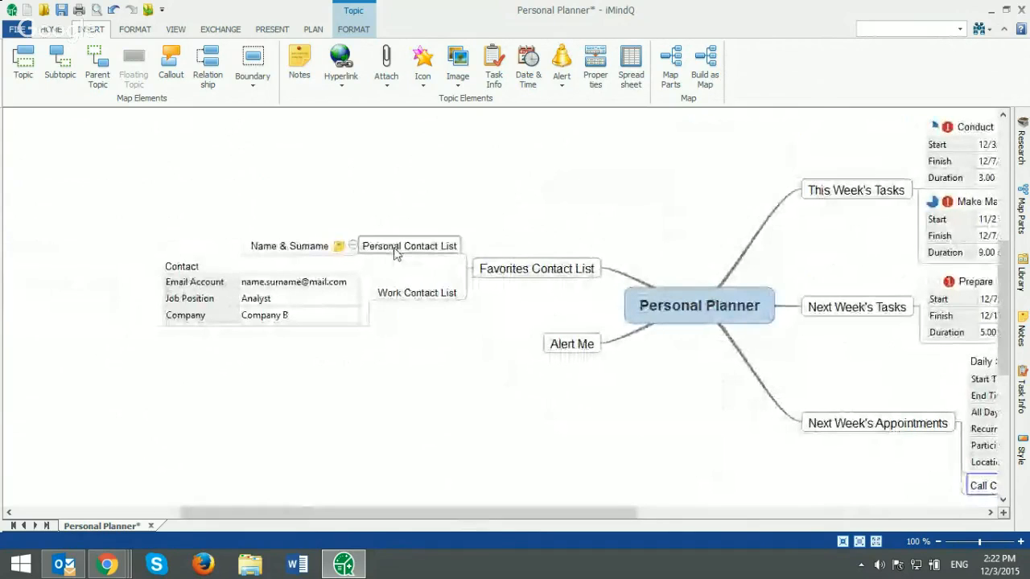
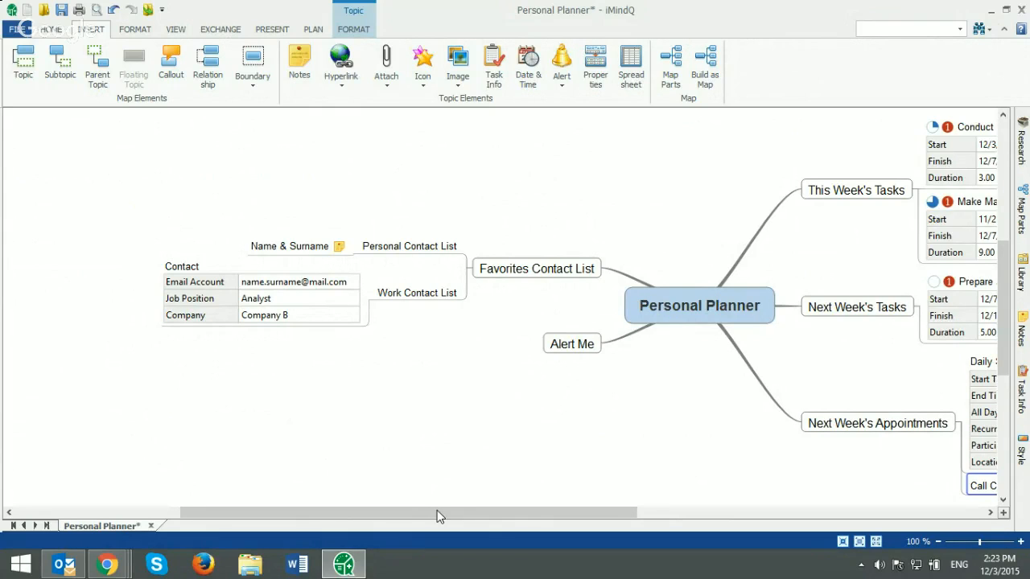
pyautogui.moveTo(437, 511); pyautogui.dragTo(519, 502)
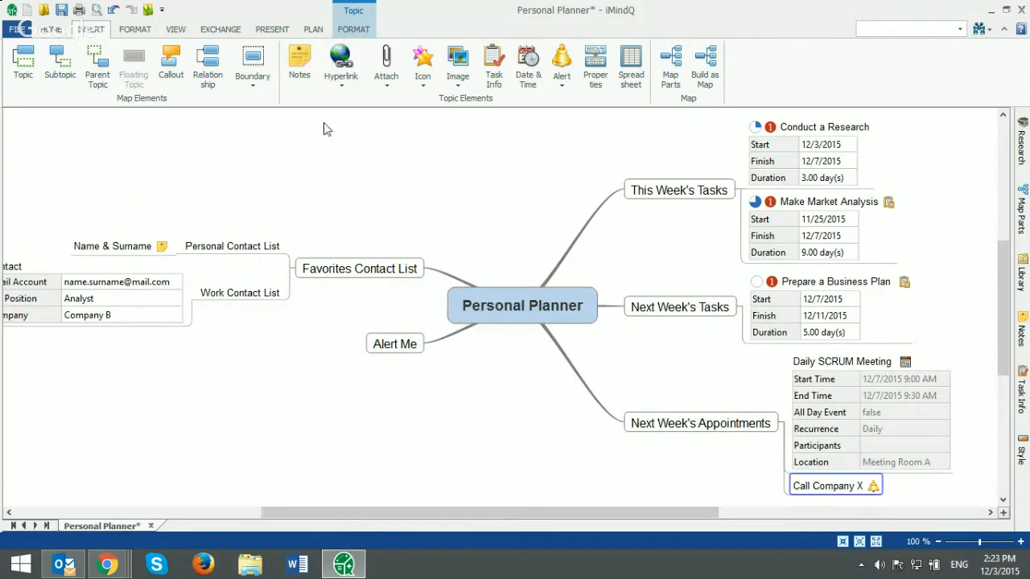
# Save the planner map to the Desktop as an iMindQ Template (*.dmmt) named "Personal Planner(0)".
pyautogui.click(14, 30)
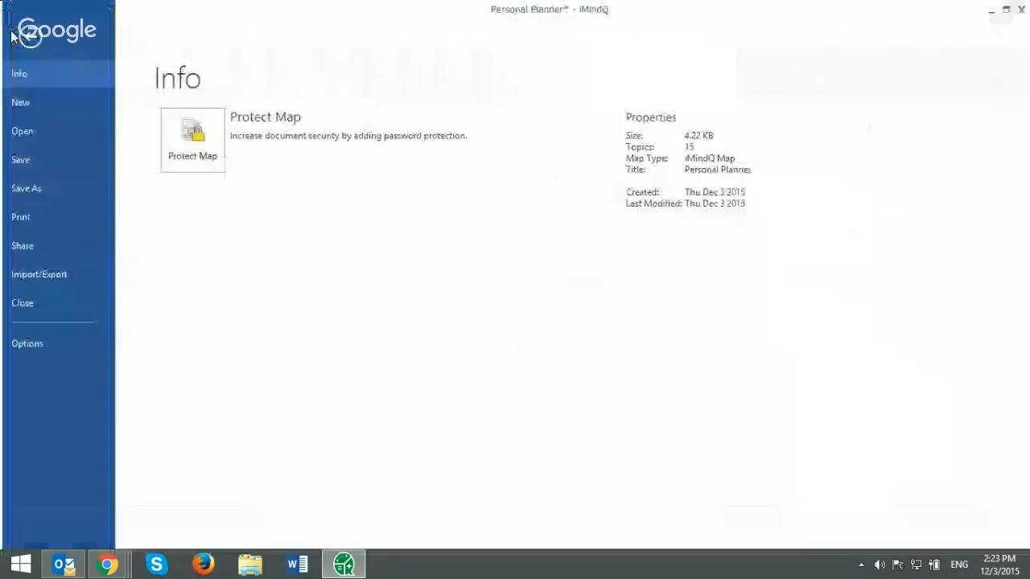
pyautogui.click(52, 189)
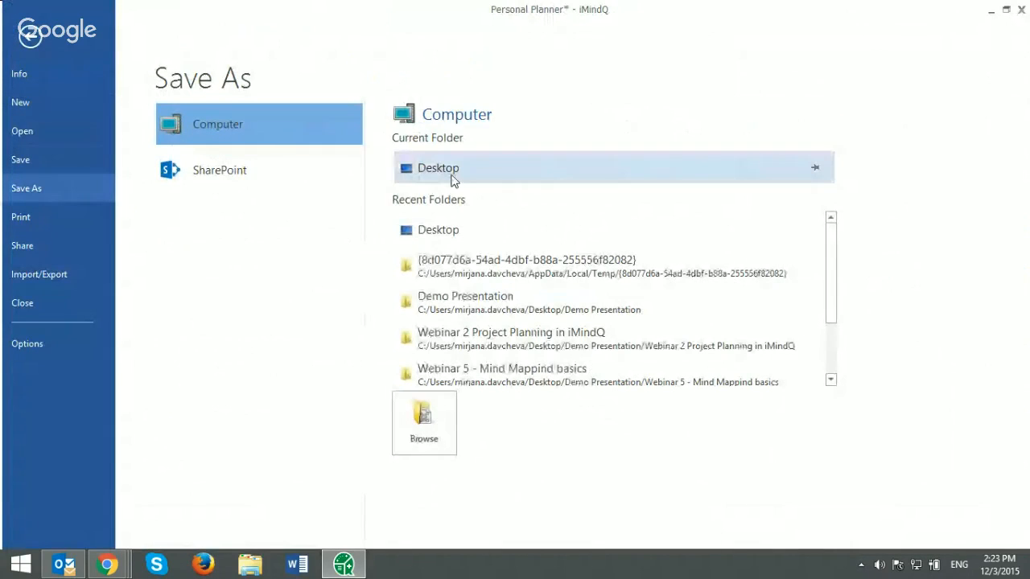
pyautogui.press('Escape')
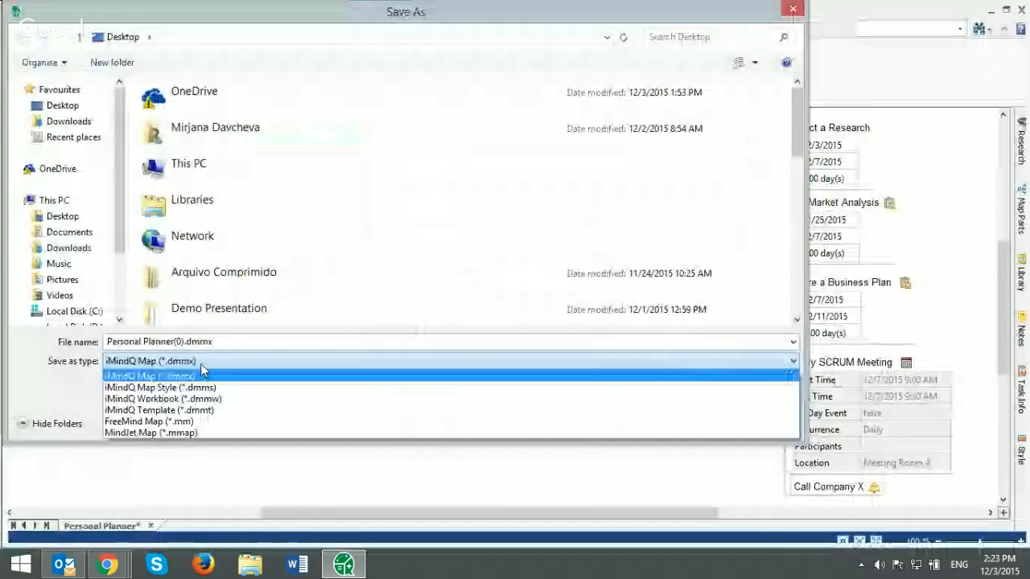
pyautogui.click(191, 413)
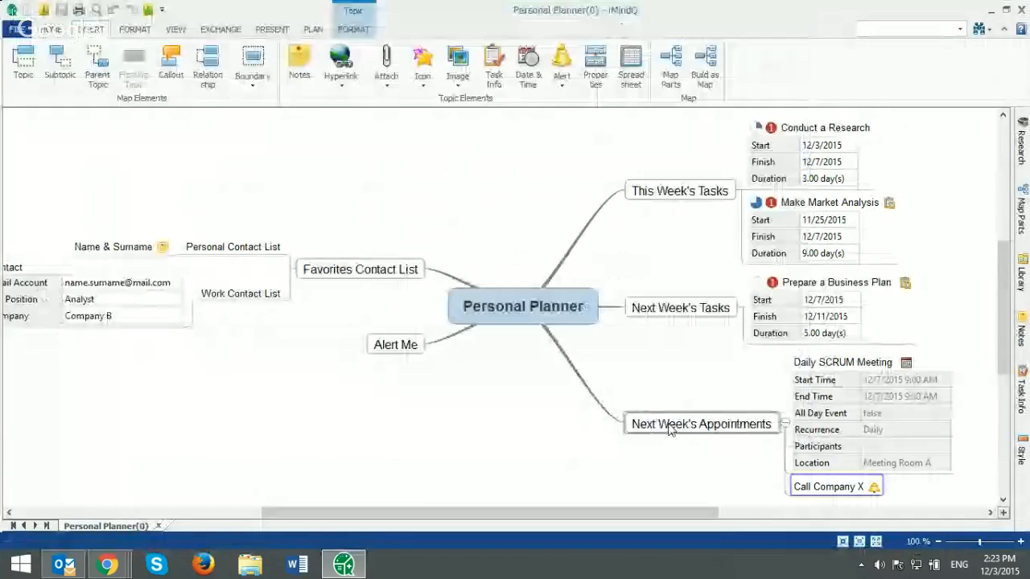
# Show the gallery of templates available for creating a new map.
pyautogui.click(16, 29)
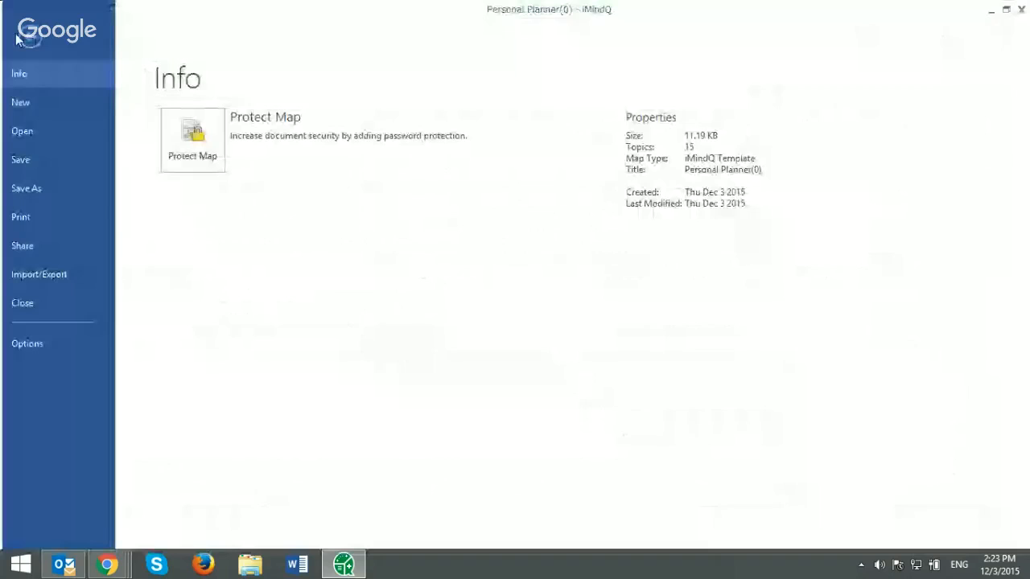
pyautogui.click(21, 102)
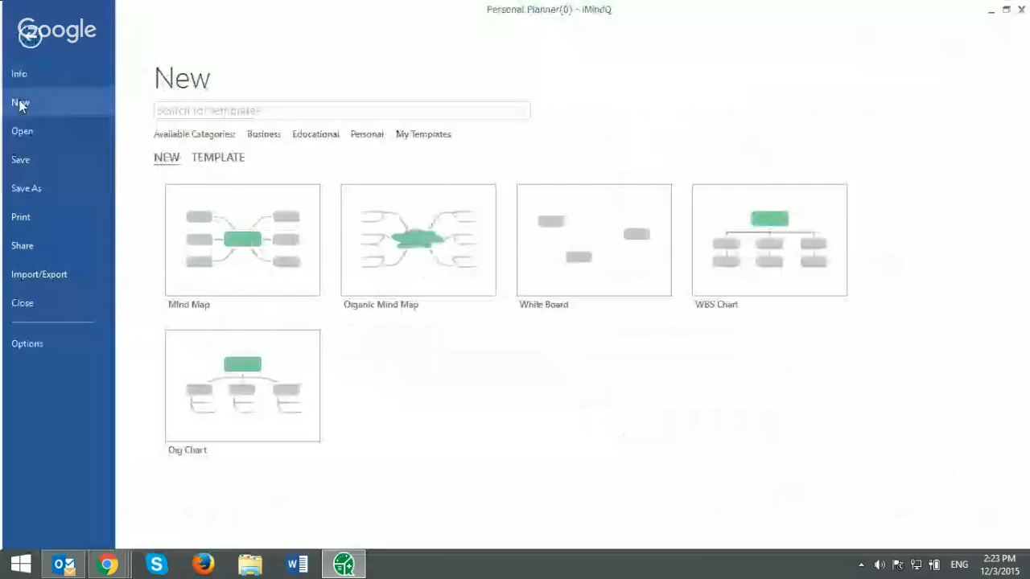
pyautogui.click(217, 159)
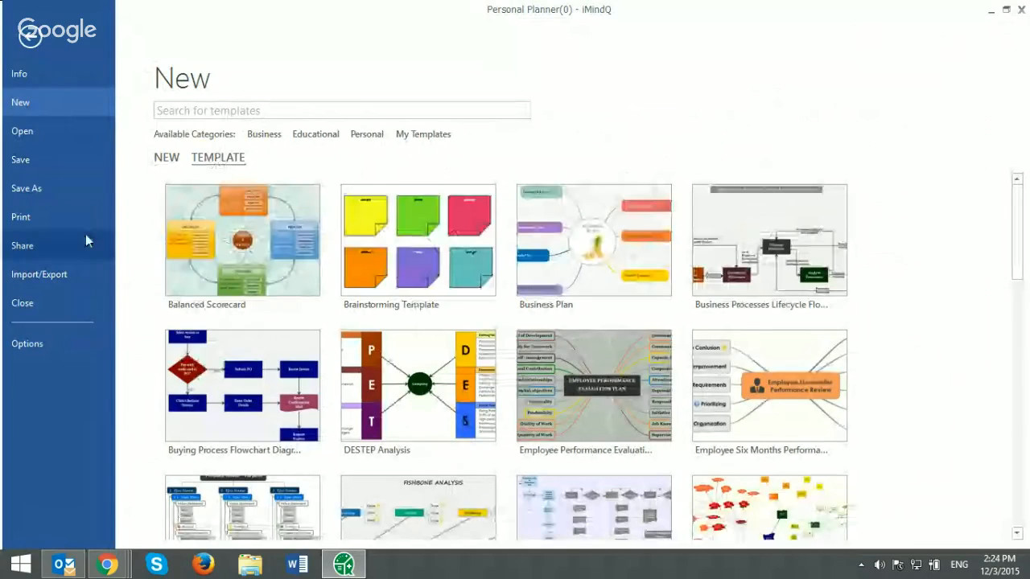
# Import the template file "Personal Planner(0).dmmt" from the Desktop into the application's templates.
pyautogui.click(47, 276)
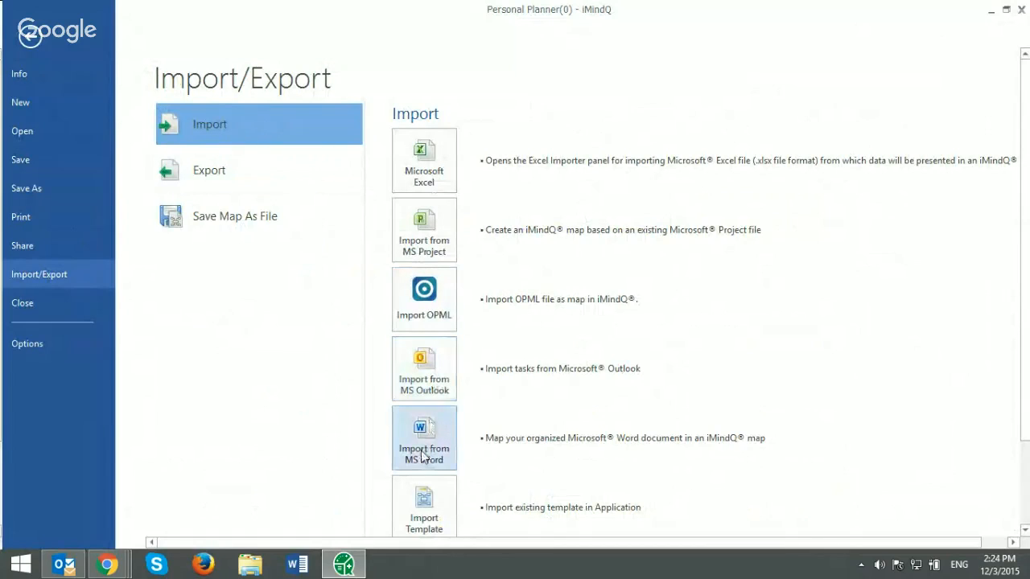
pyautogui.click(417, 499)
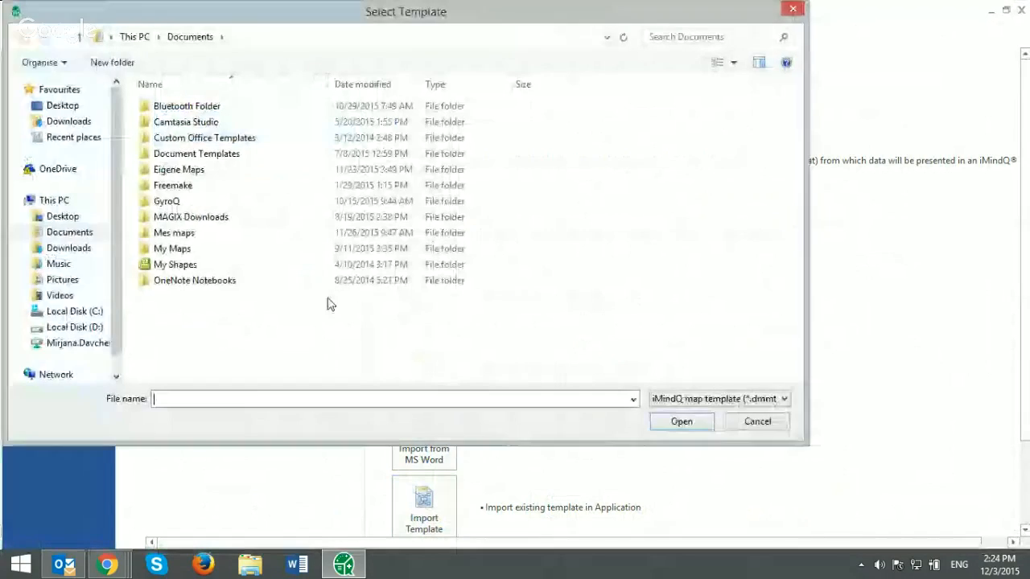
pyautogui.click(55, 105)
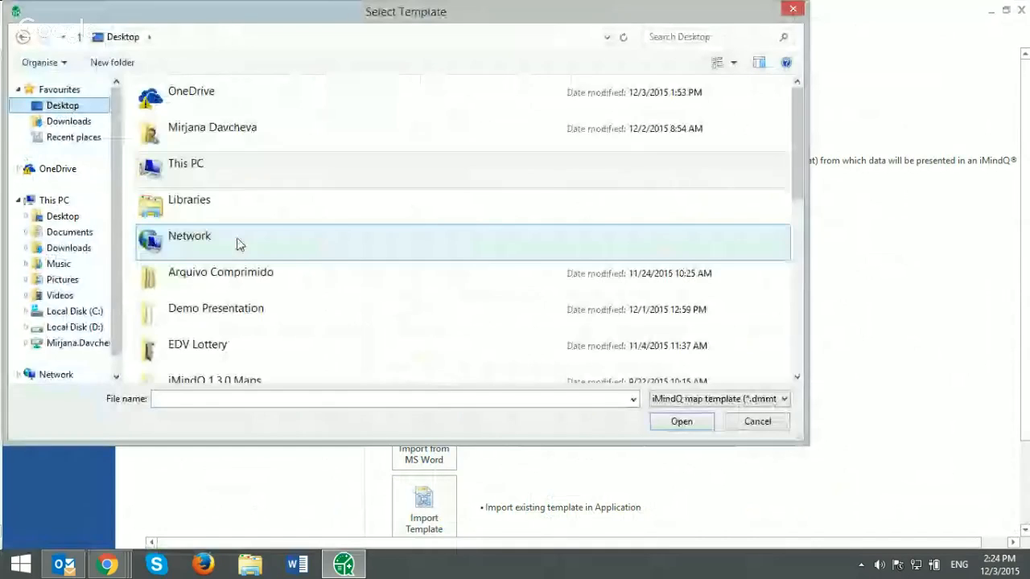
pyautogui.click(436, 400)
pyautogui.write('paint.net.lnk')
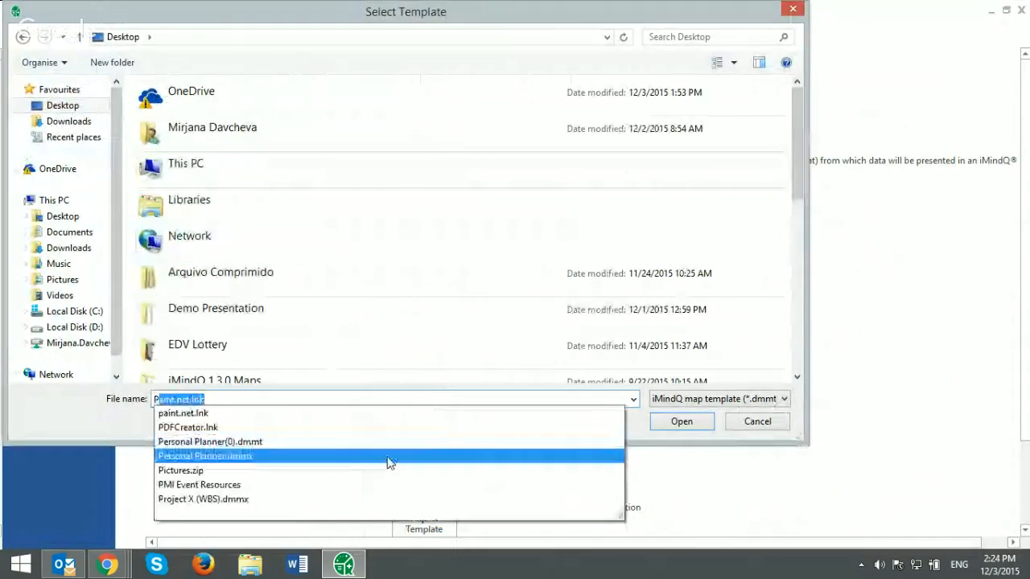
pyautogui.click(367, 442)
pyautogui.click(686, 424)
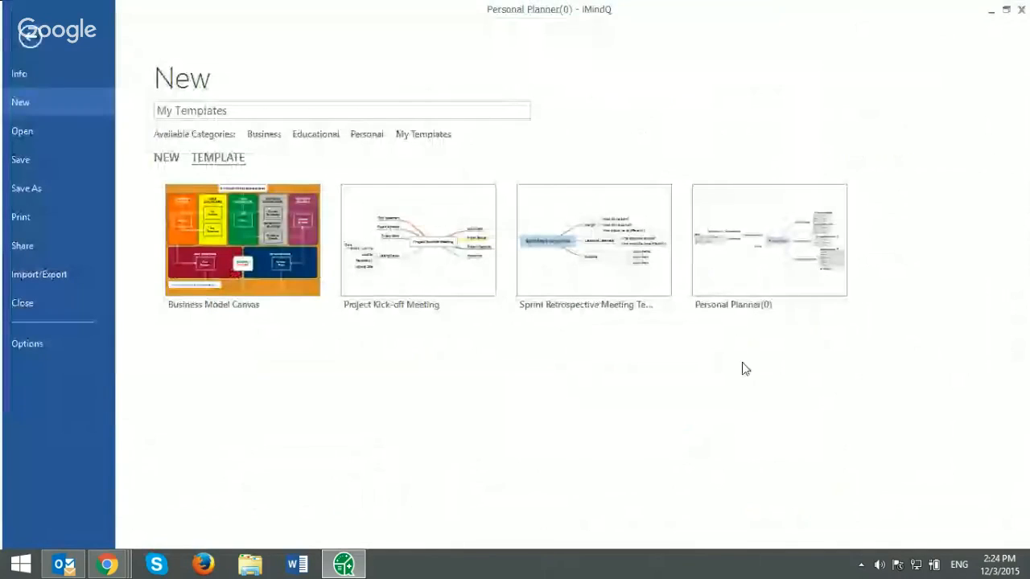
# Create a map from the "Personal Planner(0)" template and delete all subtopics beneath its five main topics.
pyautogui.click(807, 267)
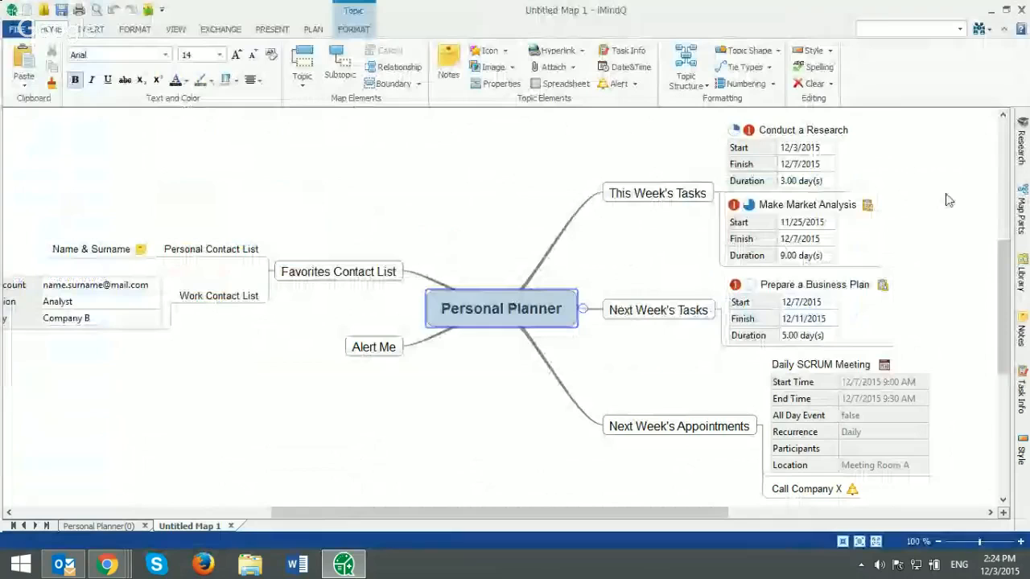
pyautogui.moveTo(942, 486); pyautogui.dragTo(779, 152)
pyautogui.press('Delete')
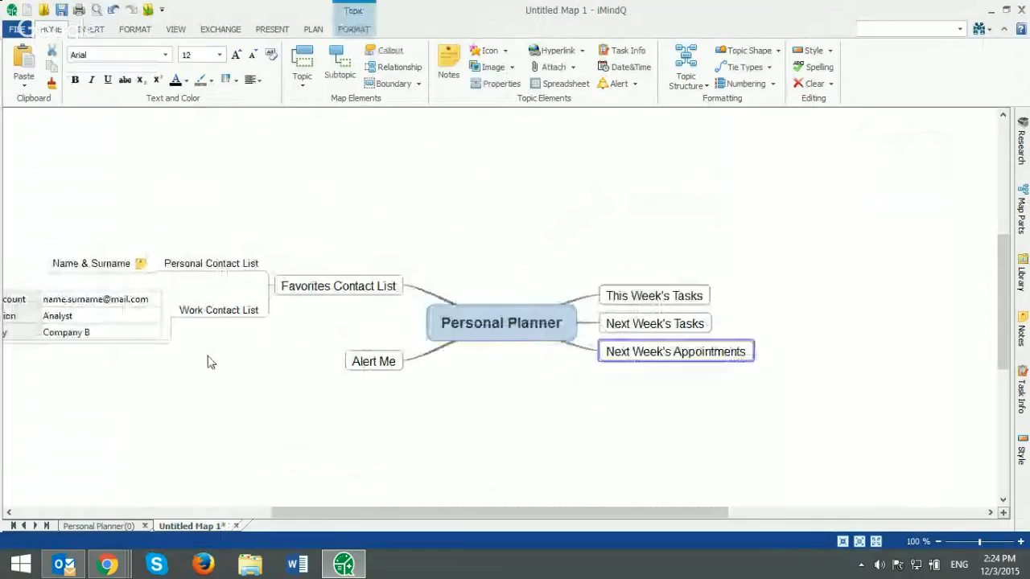
pyautogui.moveTo(207, 361); pyautogui.dragTo(208, 246)
pyautogui.press('Delete')
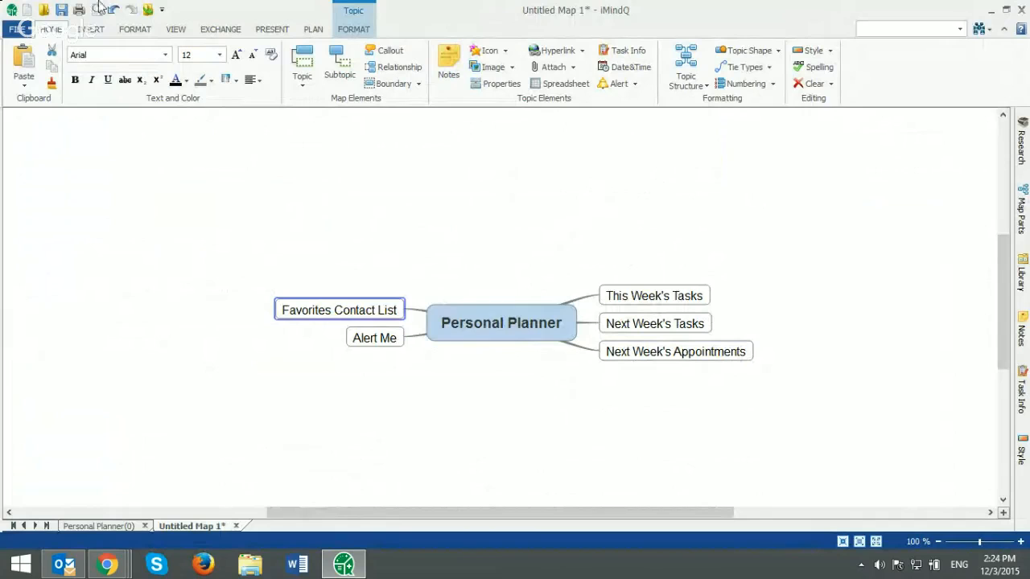
pyautogui.click(496, 324)
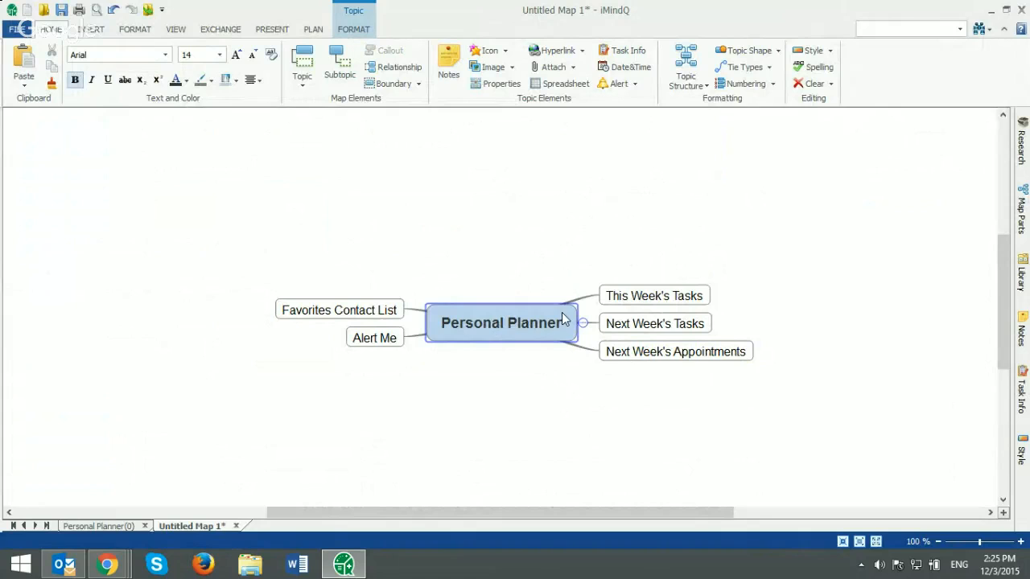
pyautogui.scroll(1, 562, 313)
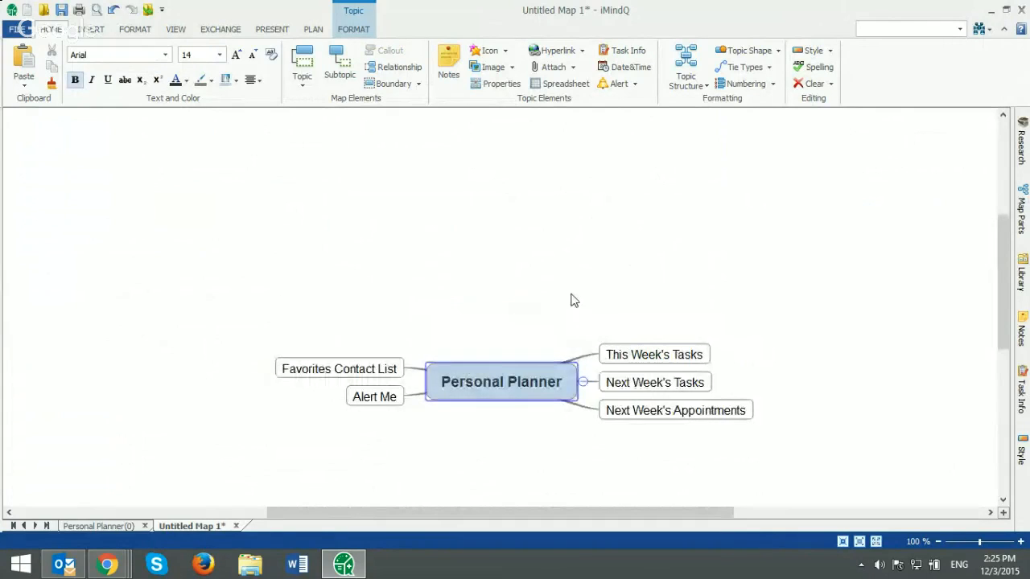
pyautogui.scroll(-1, 571, 300)
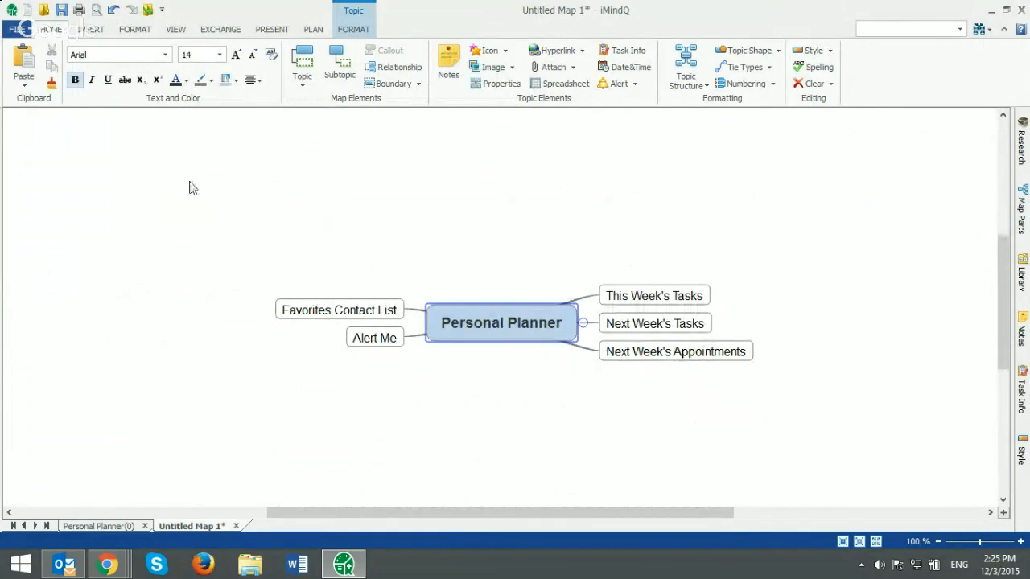
# Create a new blank map of the type WBS Chart.
pyautogui.click(13, 31)
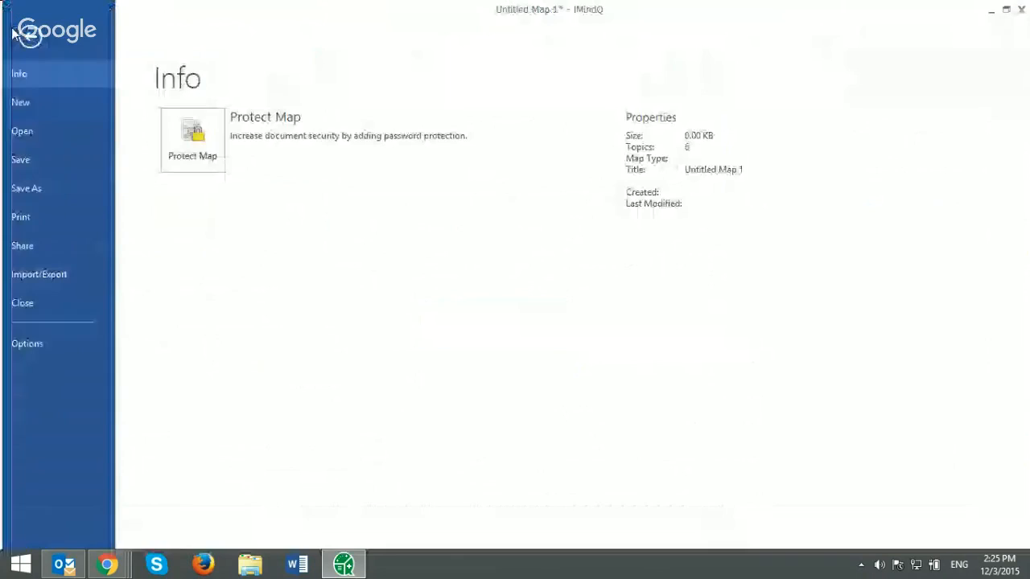
pyautogui.click(22, 102)
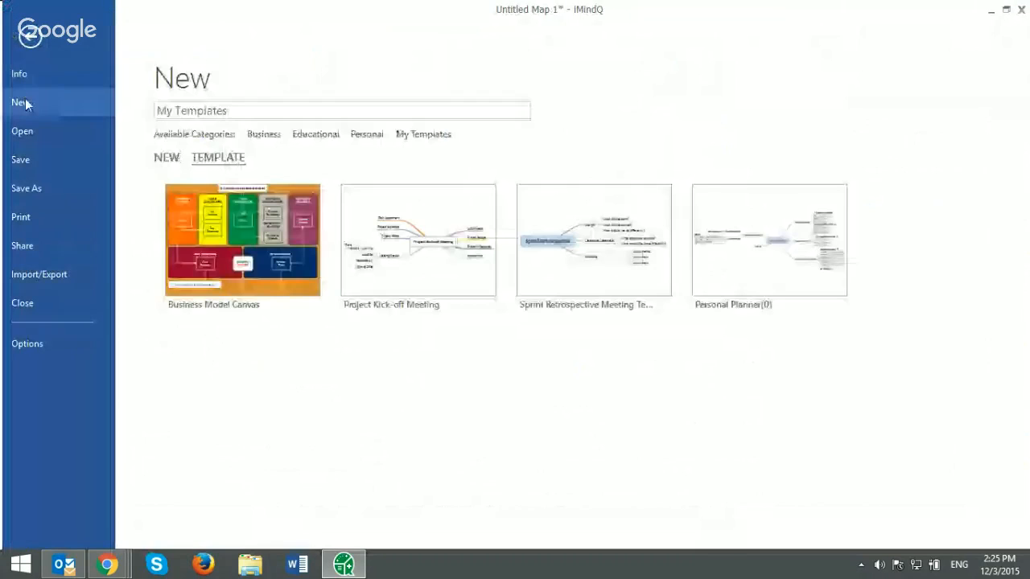
pyautogui.click(167, 160)
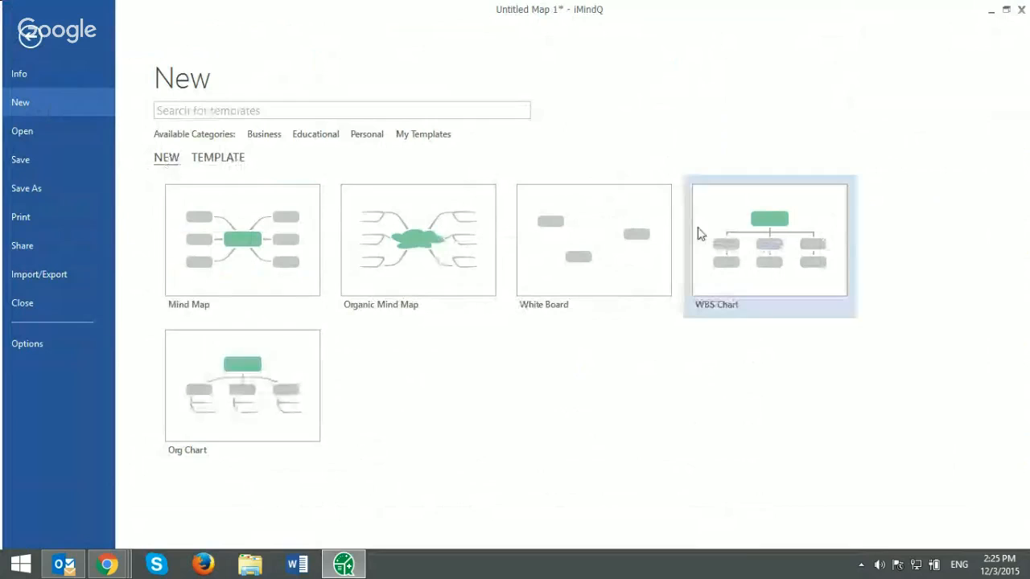
pyautogui.doubleClick(766, 234)
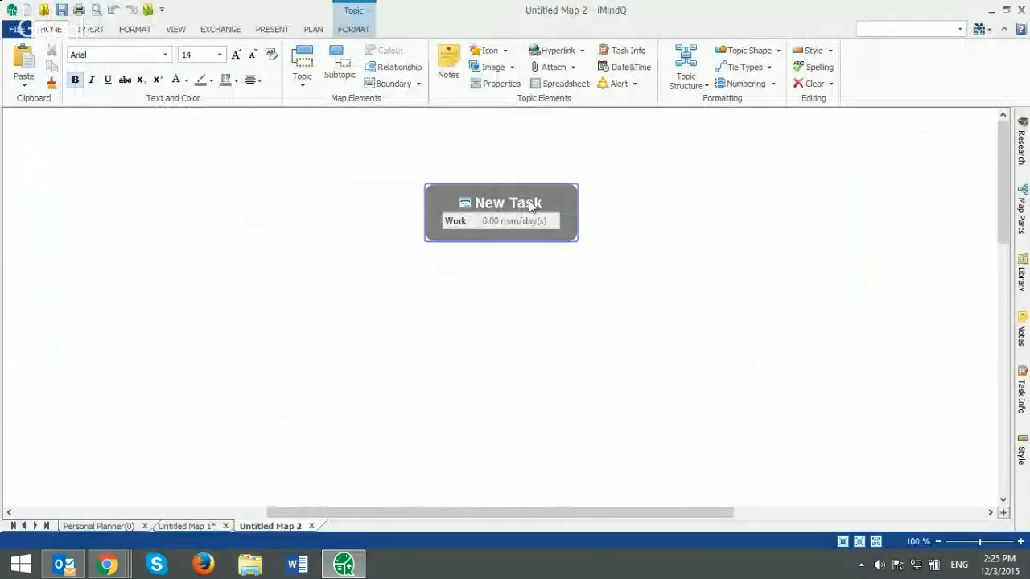
# Rename the WBS chart's root topic as "To Do List".
pyautogui.write('To D')
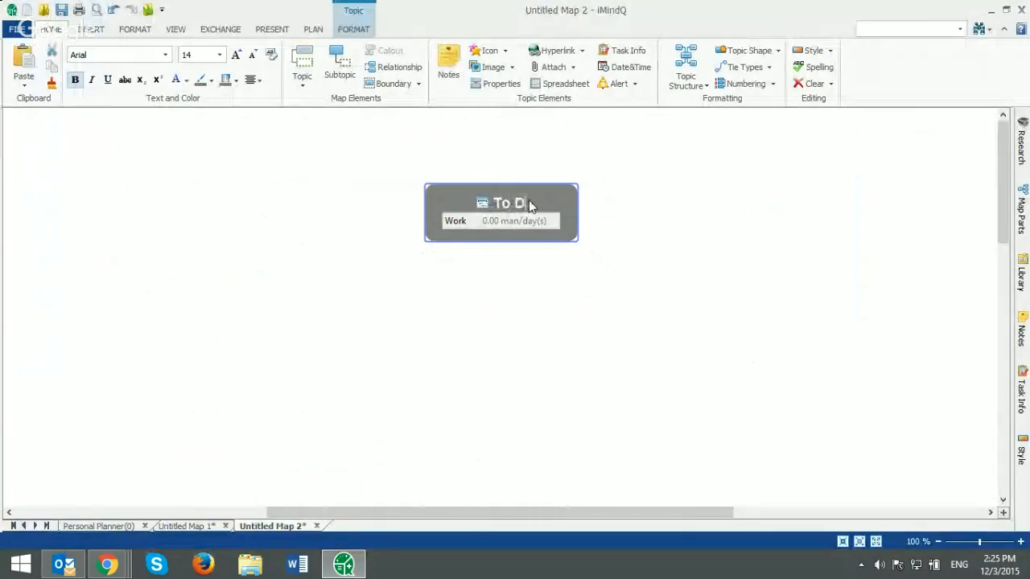
pyautogui.write('o List')
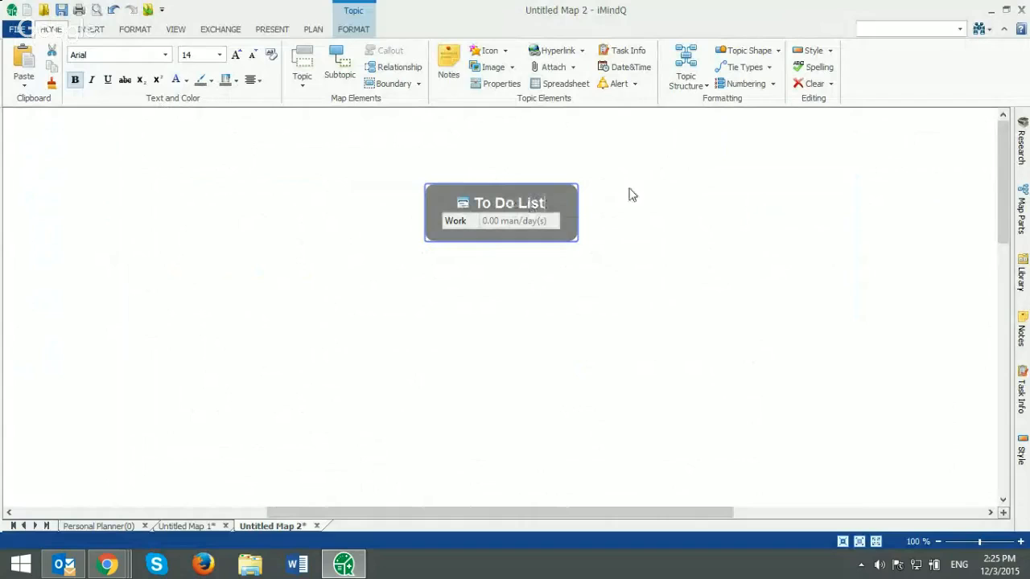
pyautogui.click(658, 195)
pyautogui.click(565, 220)
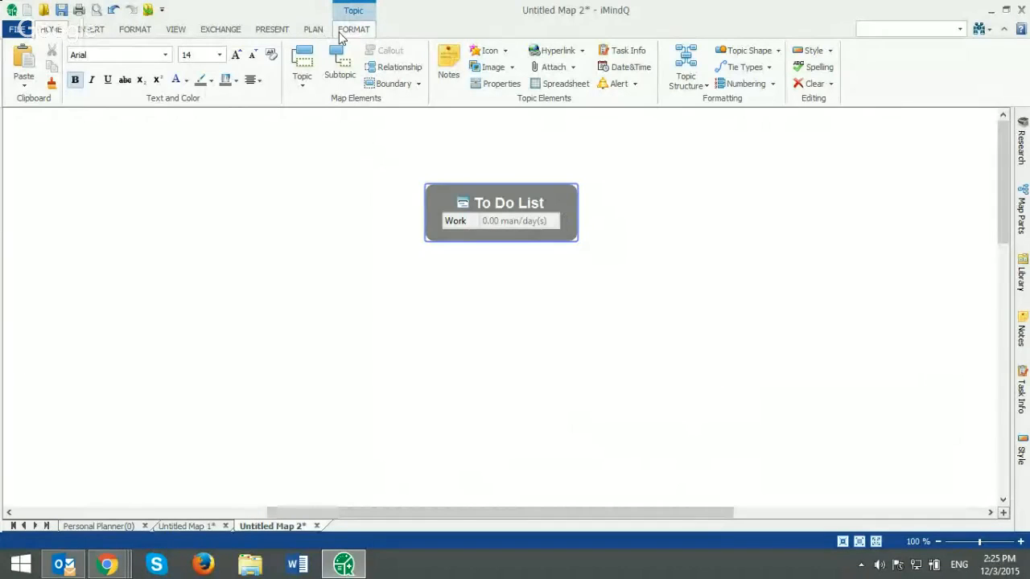
# Set the displayed task info to start date, finish date, duration, % complete and priority, leaving out work.
pyautogui.click(314, 29)
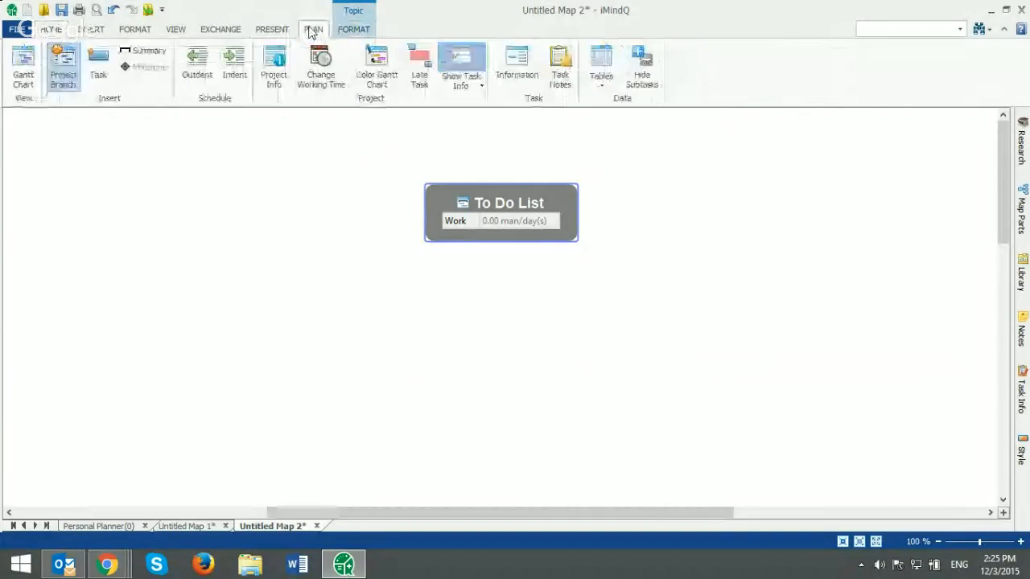
pyautogui.click(461, 84)
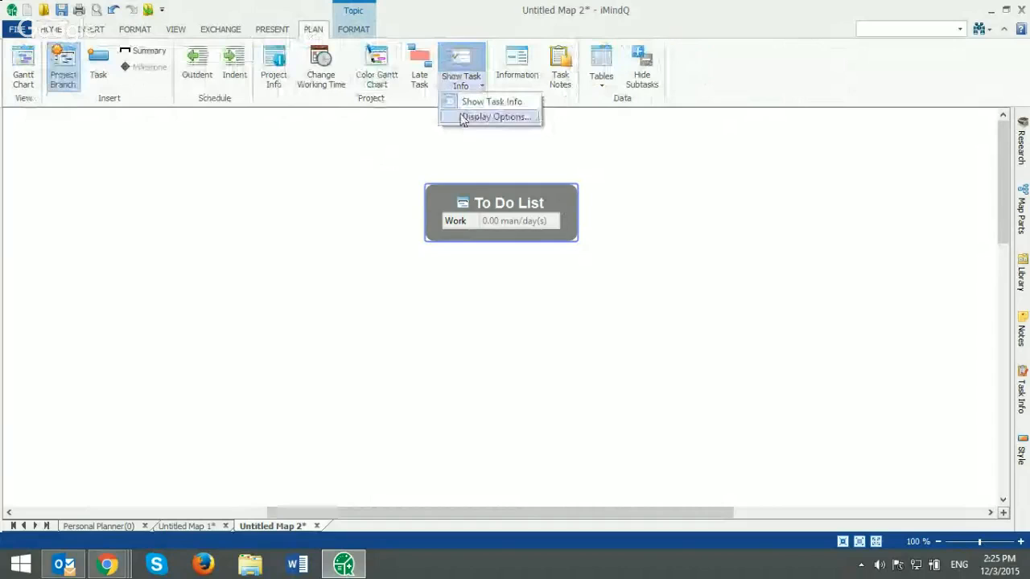
pyautogui.click(465, 118)
pyautogui.click(465, 169)
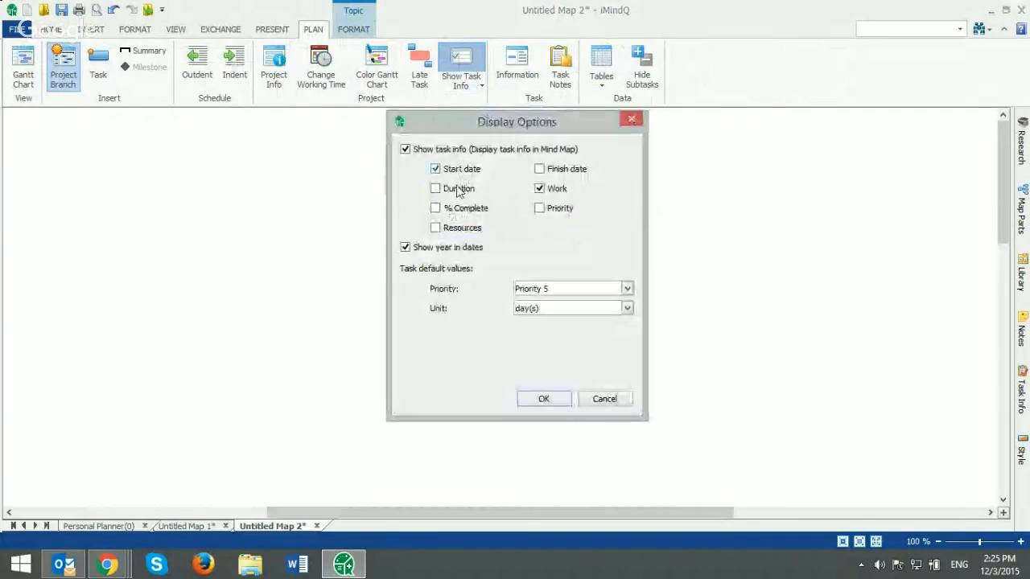
pyautogui.click(544, 174)
pyautogui.click(471, 193)
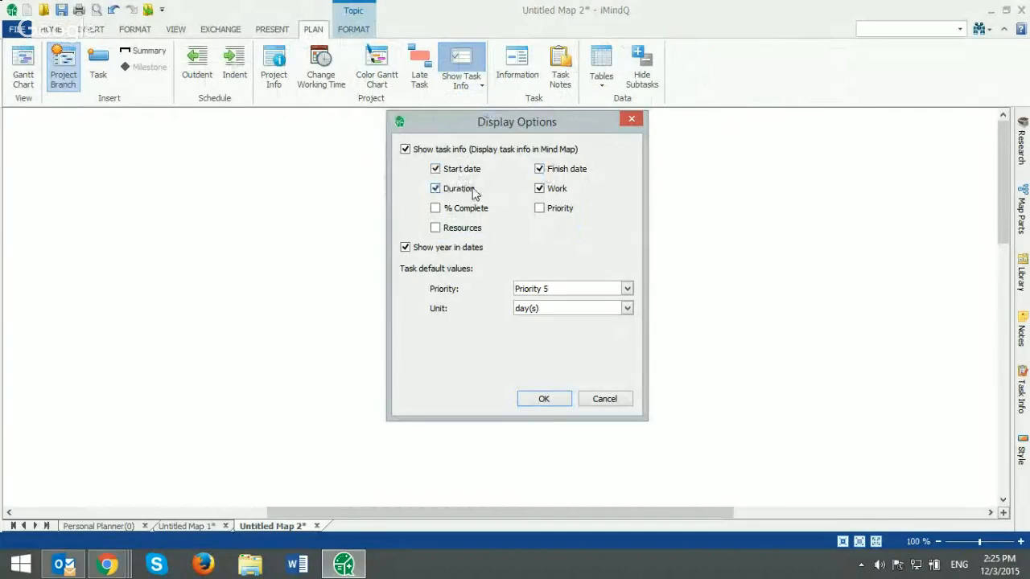
pyautogui.click(539, 190)
pyautogui.click(481, 211)
pyautogui.click(539, 212)
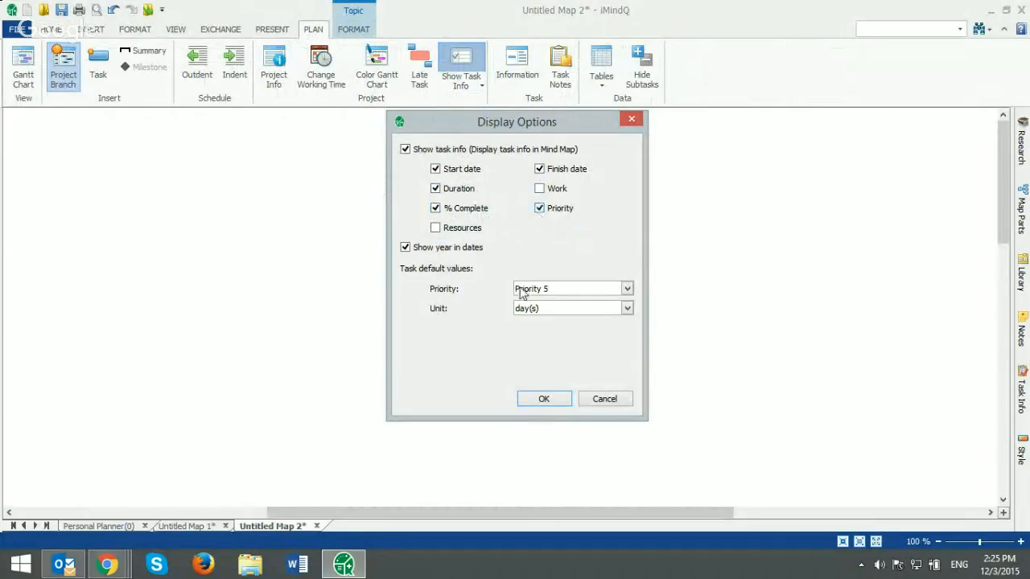
pyautogui.click(532, 399)
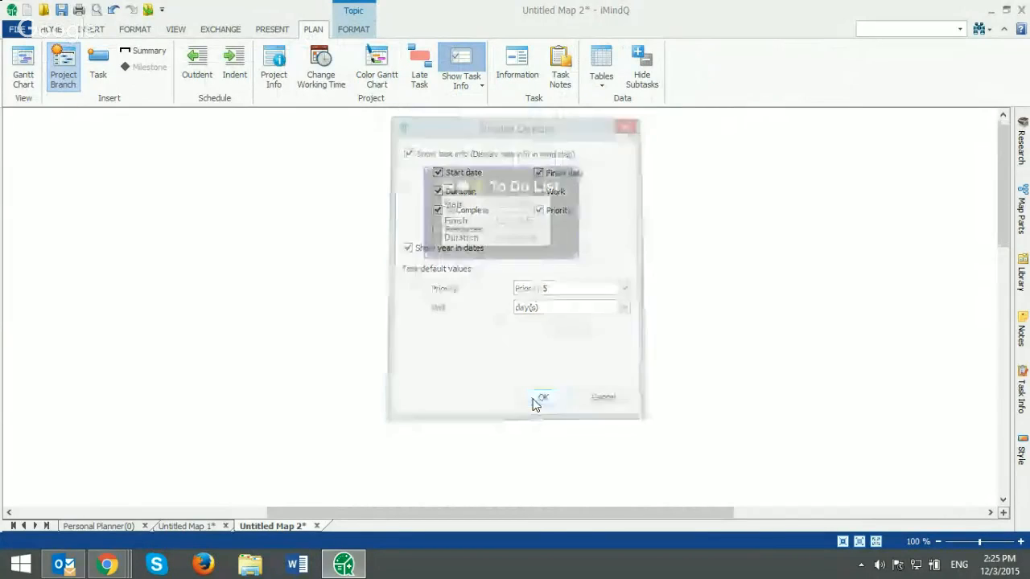
# Turn off the project branch setting for the To Do List root topic.
pyautogui.click(625, 292)
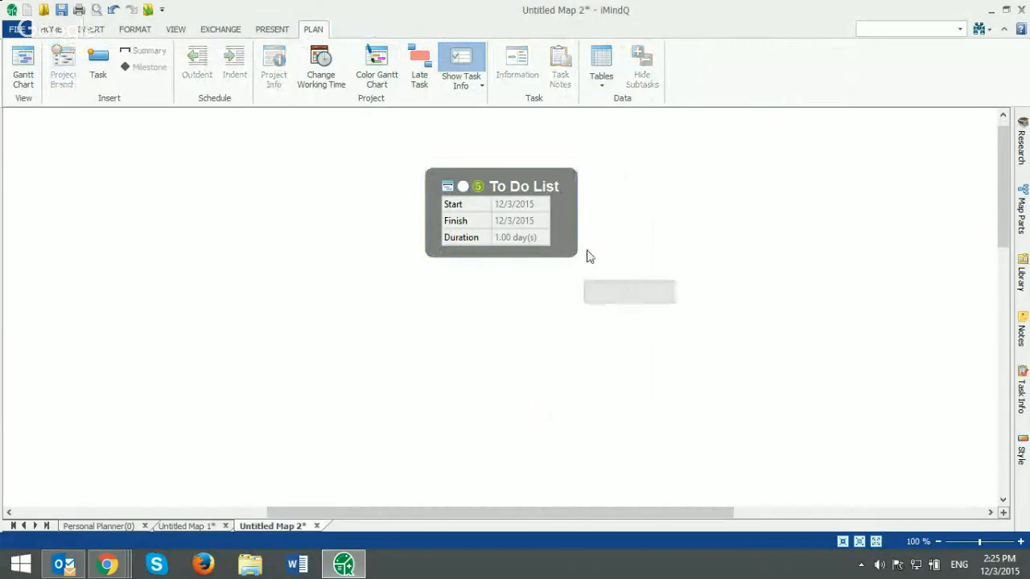
pyautogui.click(570, 245)
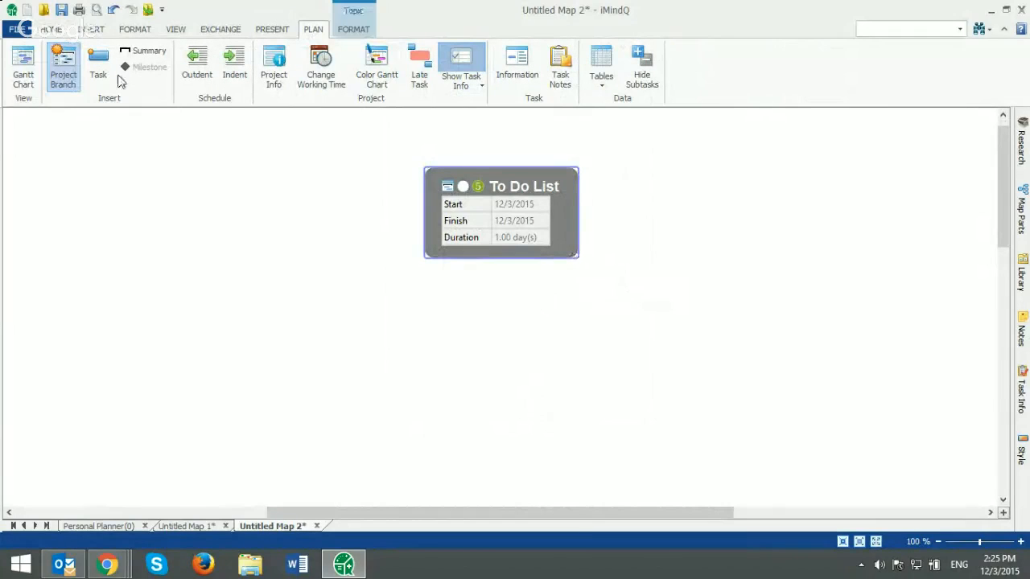
pyautogui.click(66, 75)
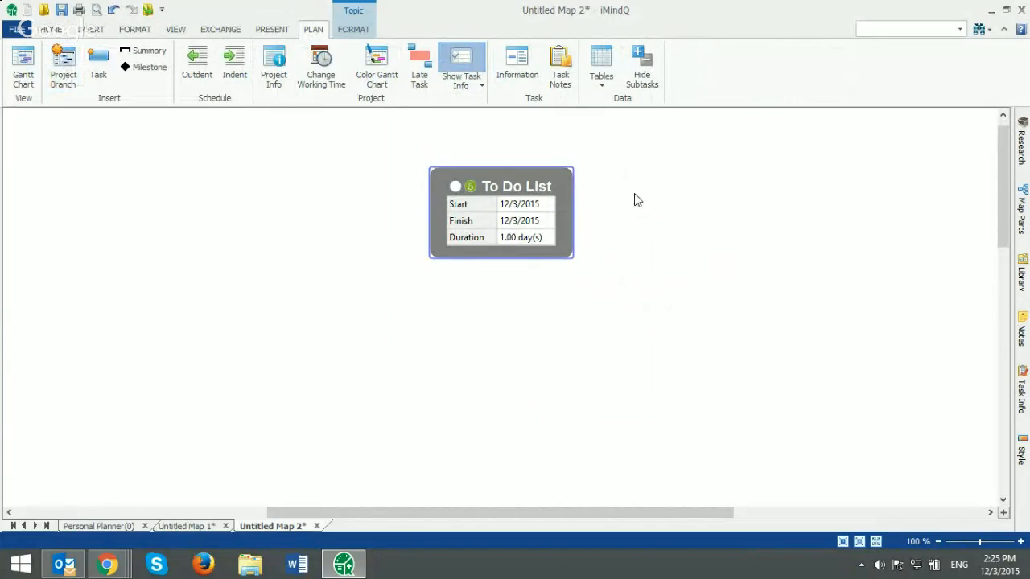
# Add the tasks "Monday" and "Tuesday" beneath the To Do List root topic.
pyautogui.press('Insert')
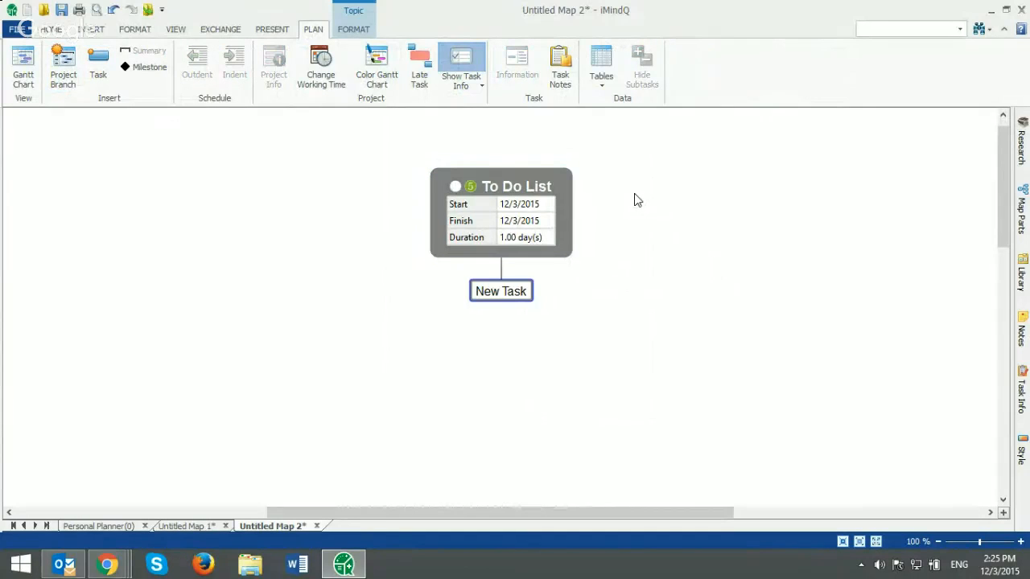
pyautogui.write('Monda')
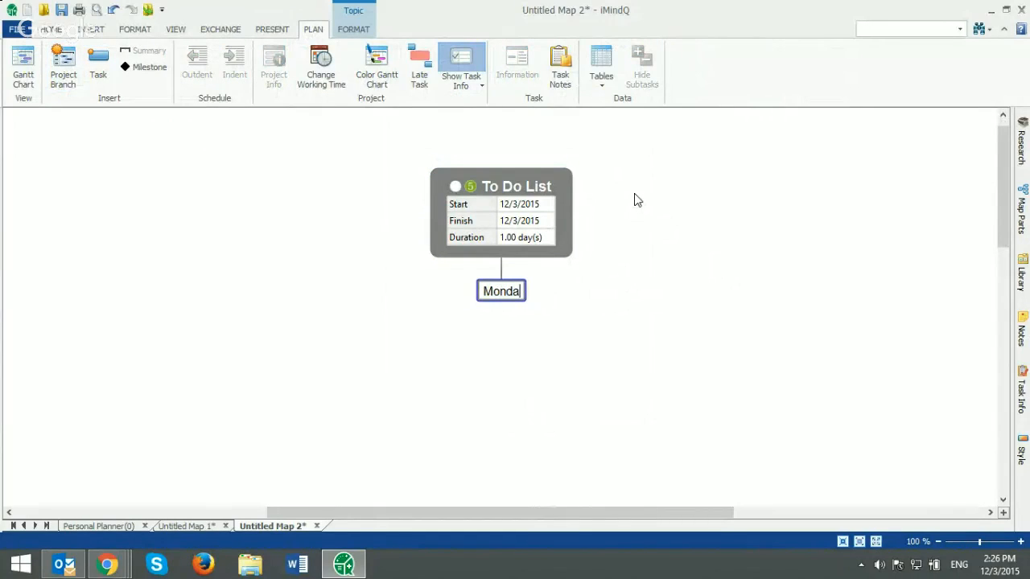
pyautogui.write('y')
pyautogui.press('Return')
pyautogui.press('Return')
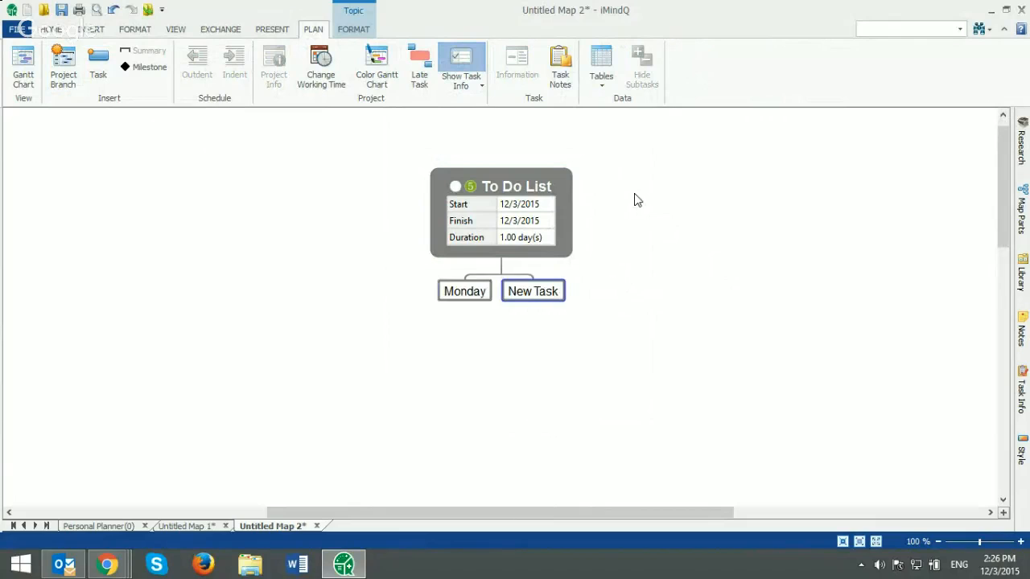
pyautogui.write('Tued')
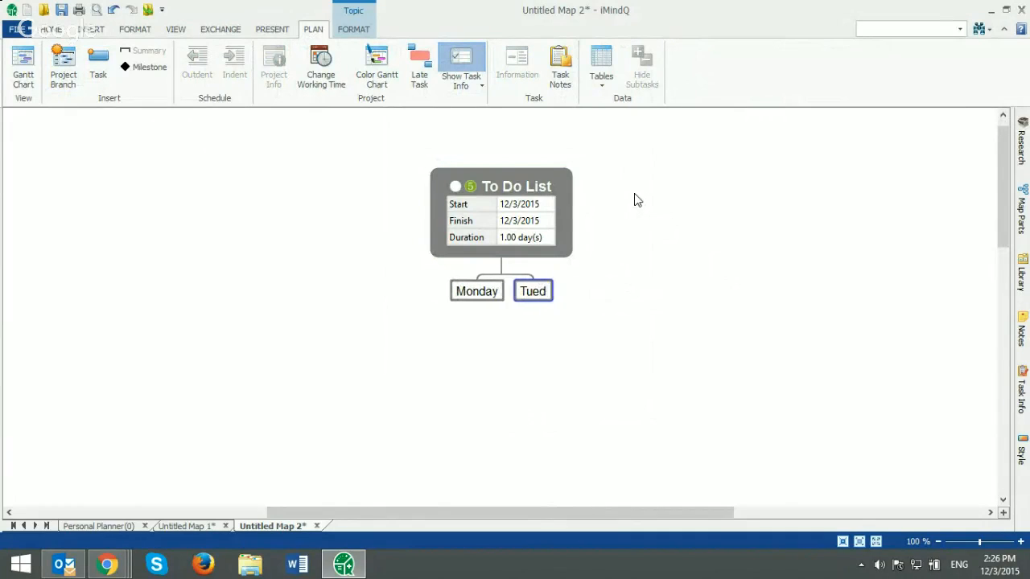
pyautogui.press('BackSpace')
pyautogui.write('sday')
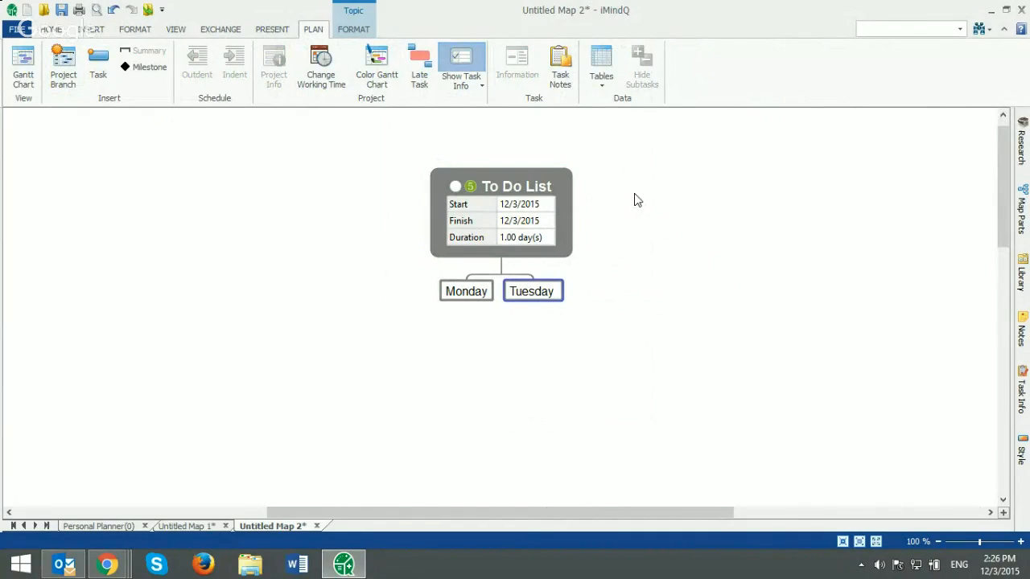
pyautogui.press('Return')
# Add the tasks "Wednesday", "Thursday" and "Friday" after Tuesday on the same level.
pyautogui.press('Return')
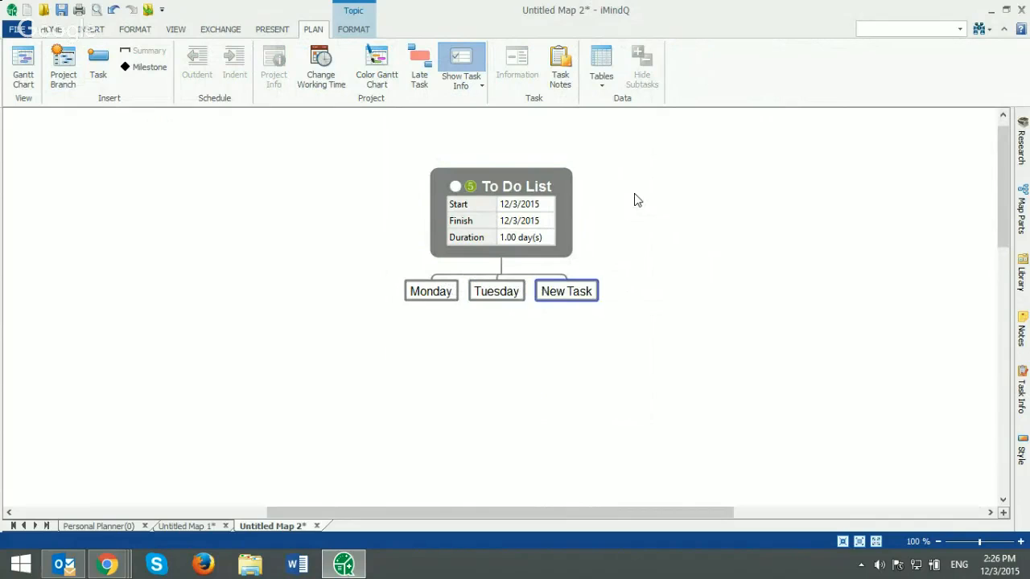
pyautogui.write('Wednes')
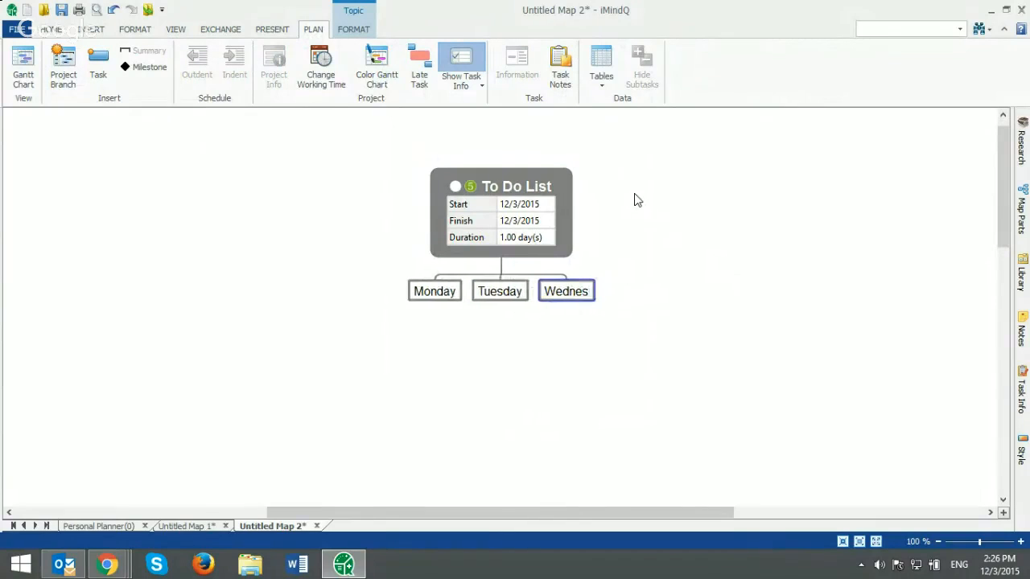
pyautogui.write('day')
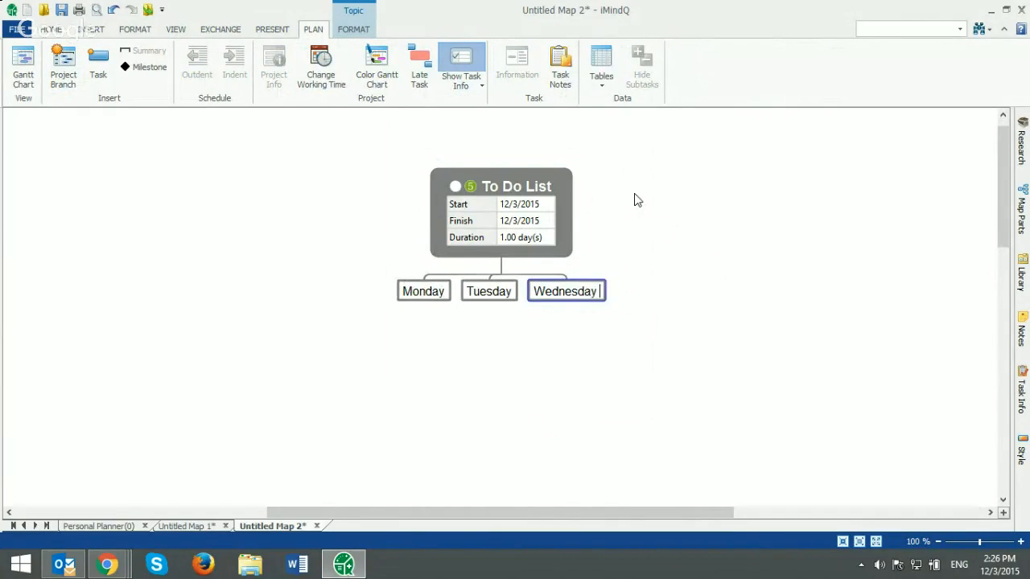
pyautogui.press('Return')
pyautogui.press('Return')
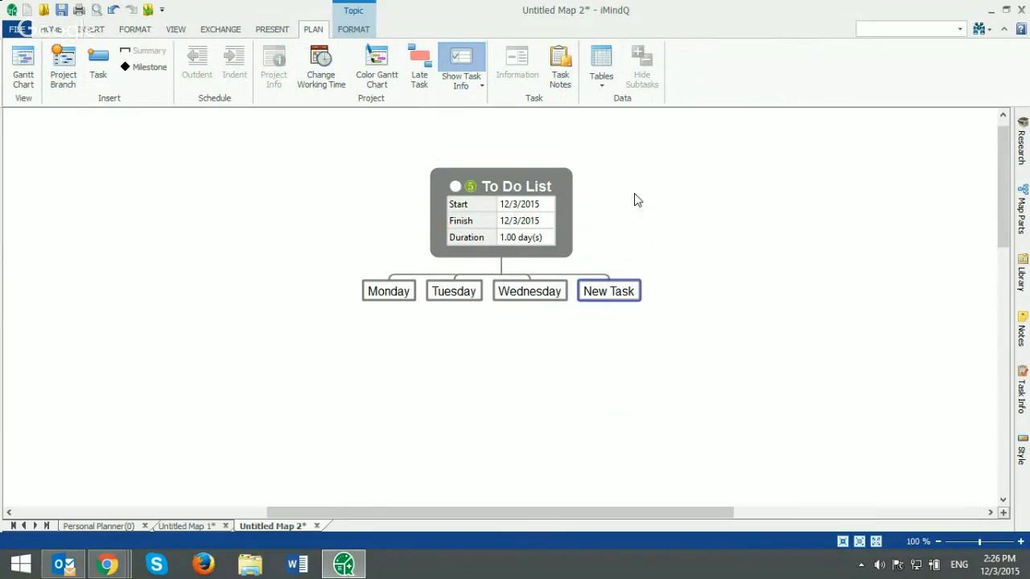
pyautogui.write('Thursday')
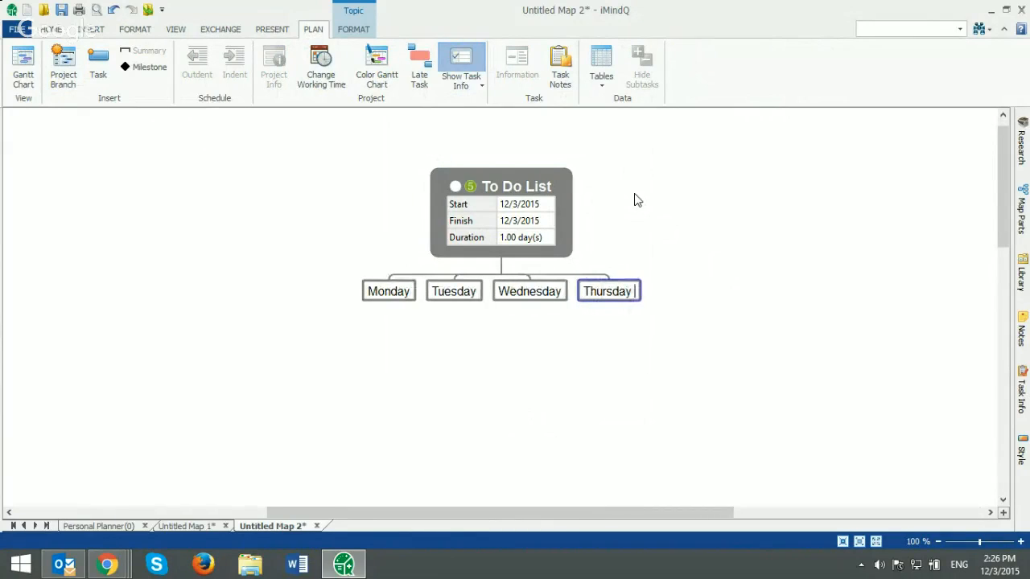
pyautogui.press('Return')
pyautogui.press('Return')
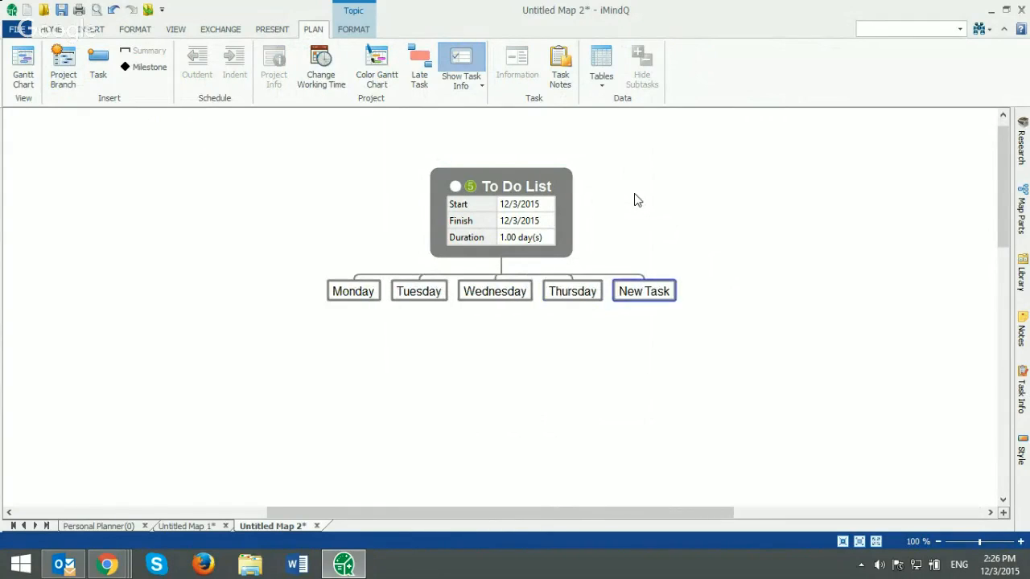
pyautogui.write('Friday')
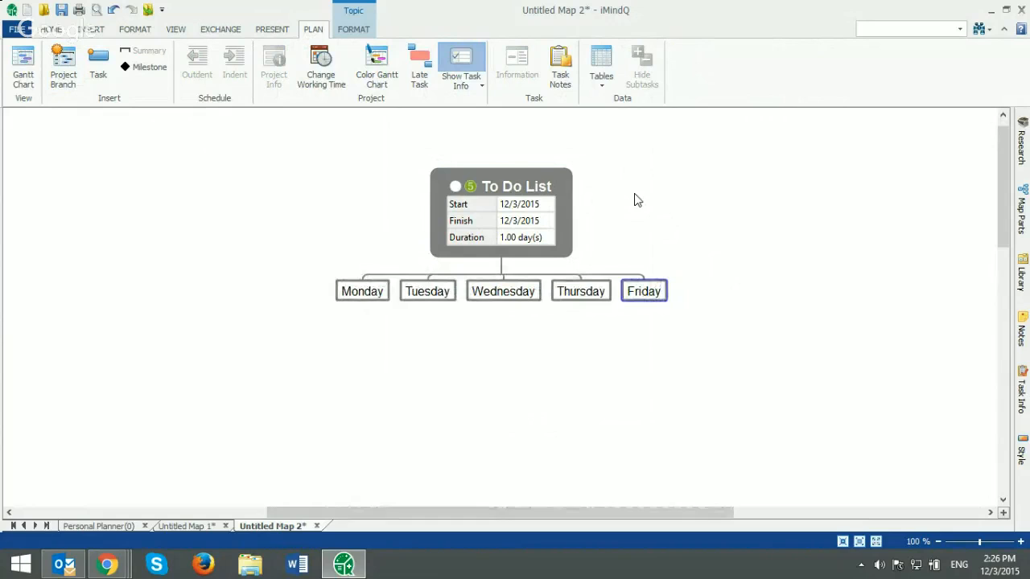
pyautogui.click(674, 216)
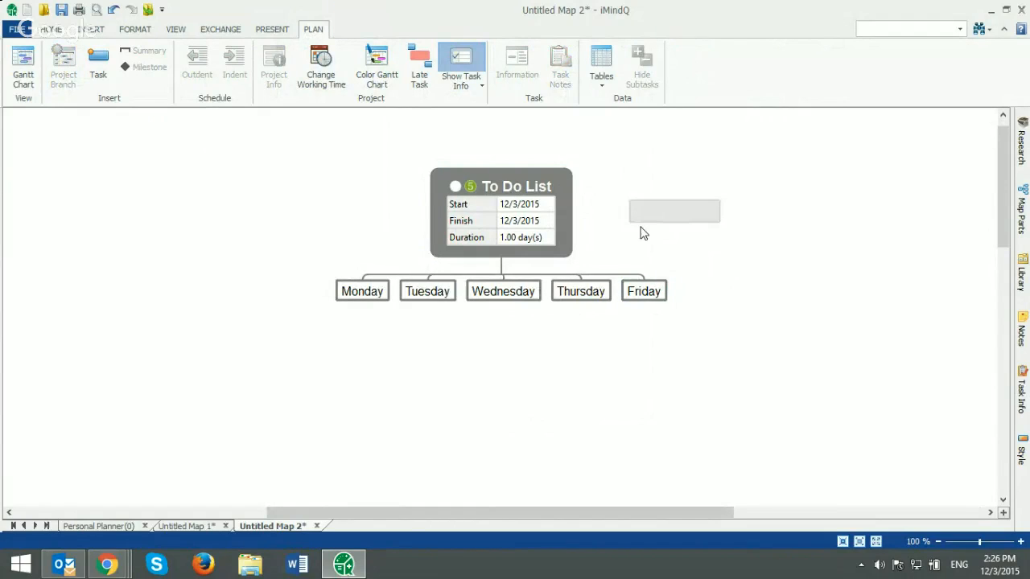
# Add a new task under Monday and a nested subtask beneath it, keeping the default names.
pyautogui.click(348, 296)
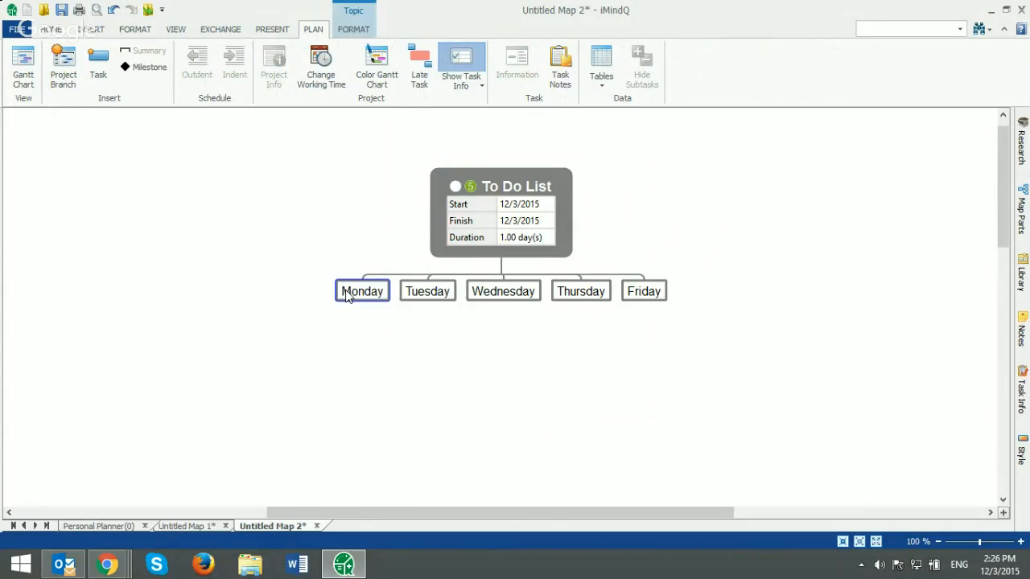
pyautogui.press('Insert')
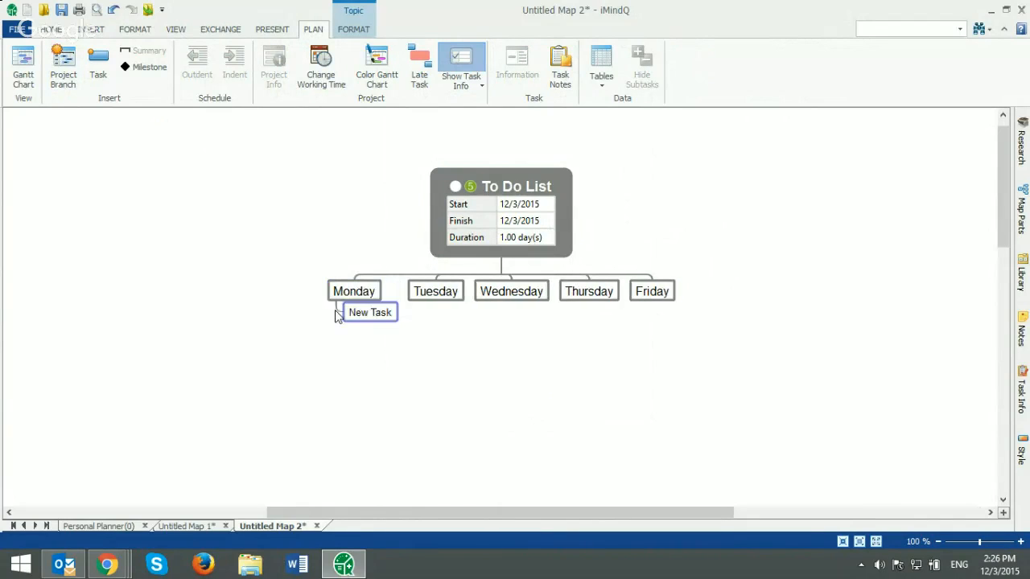
pyautogui.press('Insert')
pyautogui.click(354, 316)
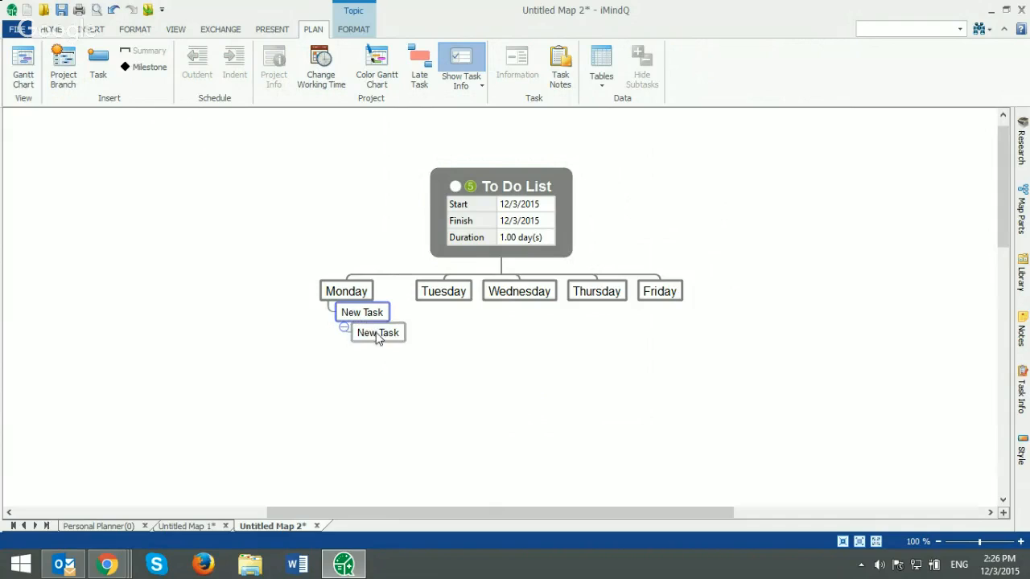
pyautogui.click(369, 339)
pyautogui.click(366, 318)
pyautogui.click(368, 334)
# Add four more default-named tasks under Monday on the same level as its first task.
pyautogui.click(373, 318)
pyautogui.press('Return')
pyautogui.press('Return')
pyautogui.press('Return')
pyautogui.press('Return')
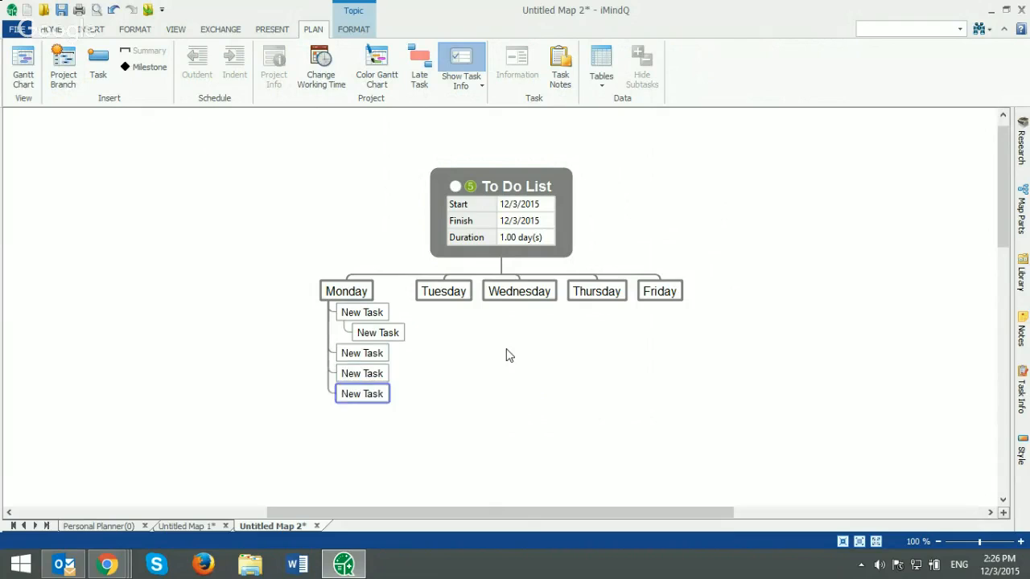
# Add the red button, day 7 and DEC month icons from the icon library to Monday's first task.
pyautogui.click(366, 319)
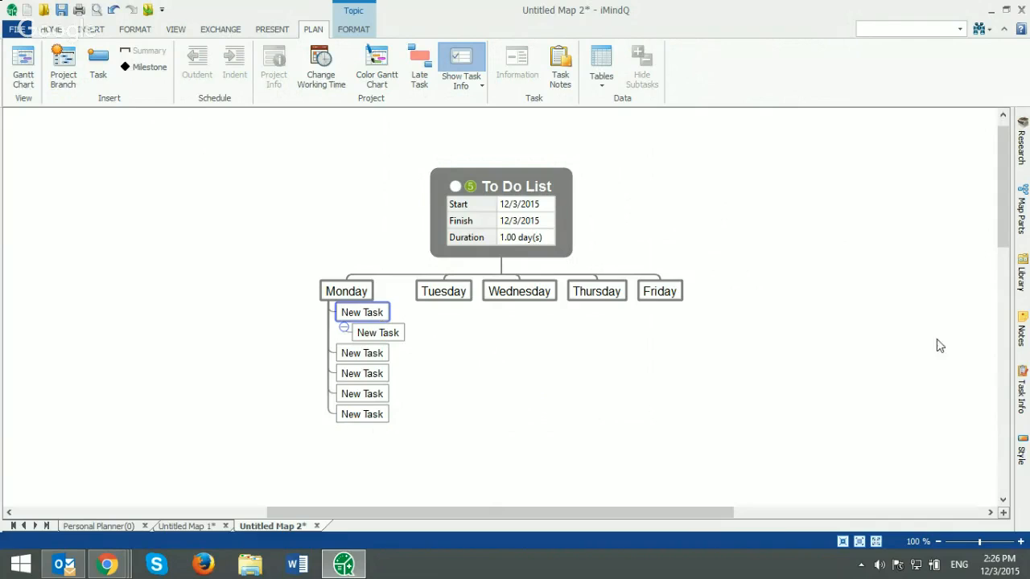
pyautogui.click(1022, 288)
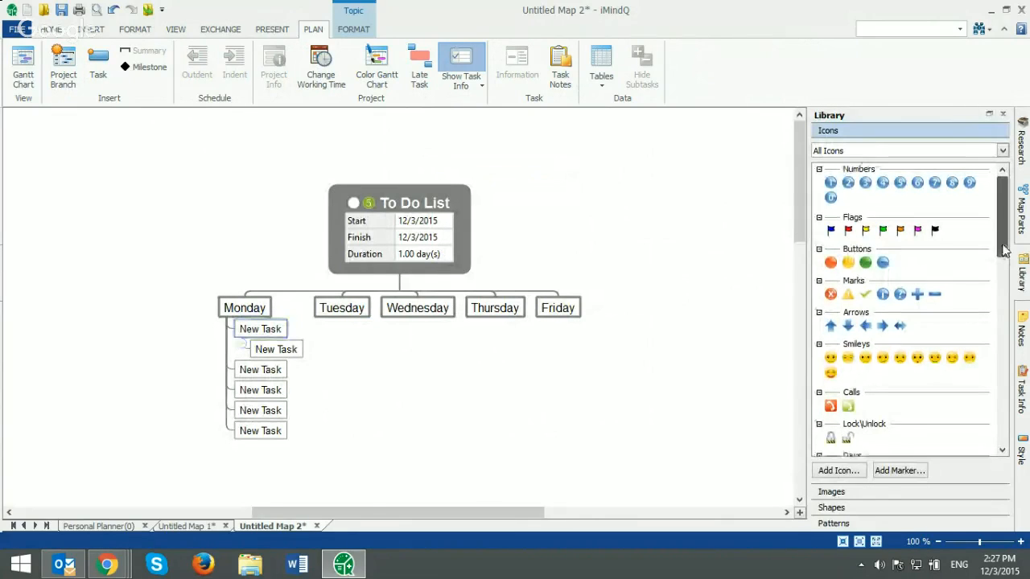
pyautogui.scroll(-1, 1004, 250)
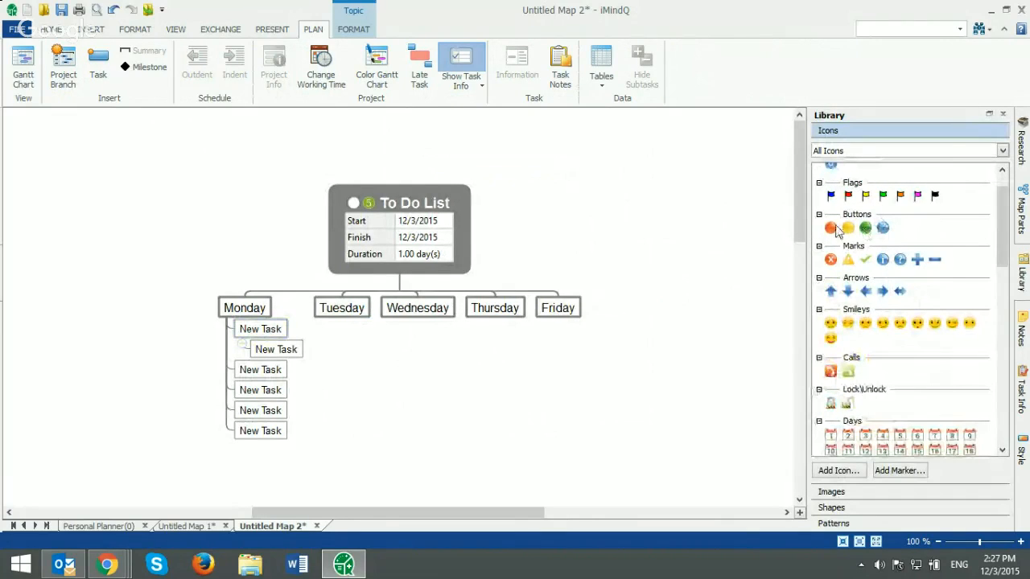
pyautogui.click(830, 228)
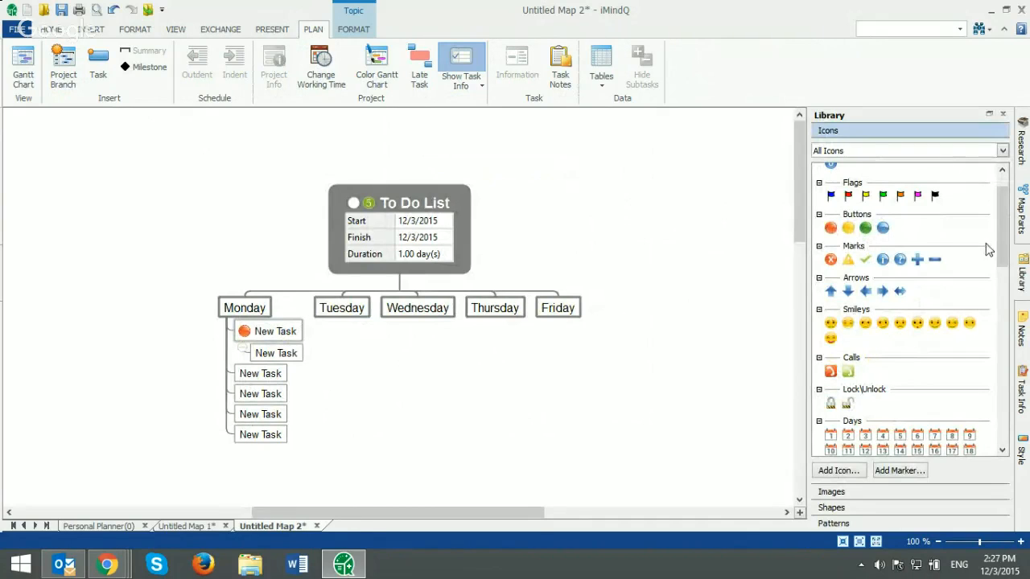
pyautogui.moveTo(1004, 256); pyautogui.dragTo(1000, 285)
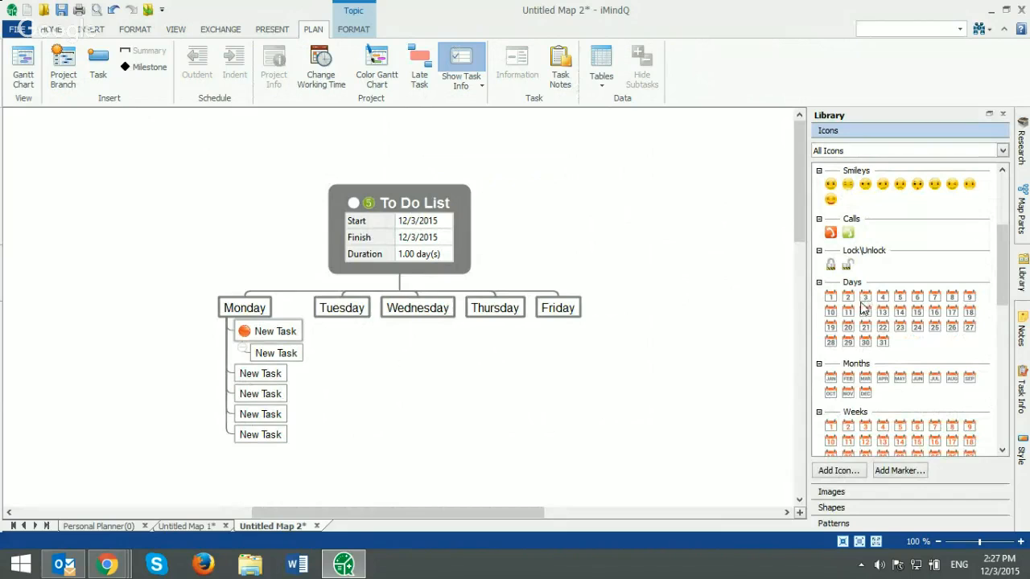
pyautogui.click(934, 298)
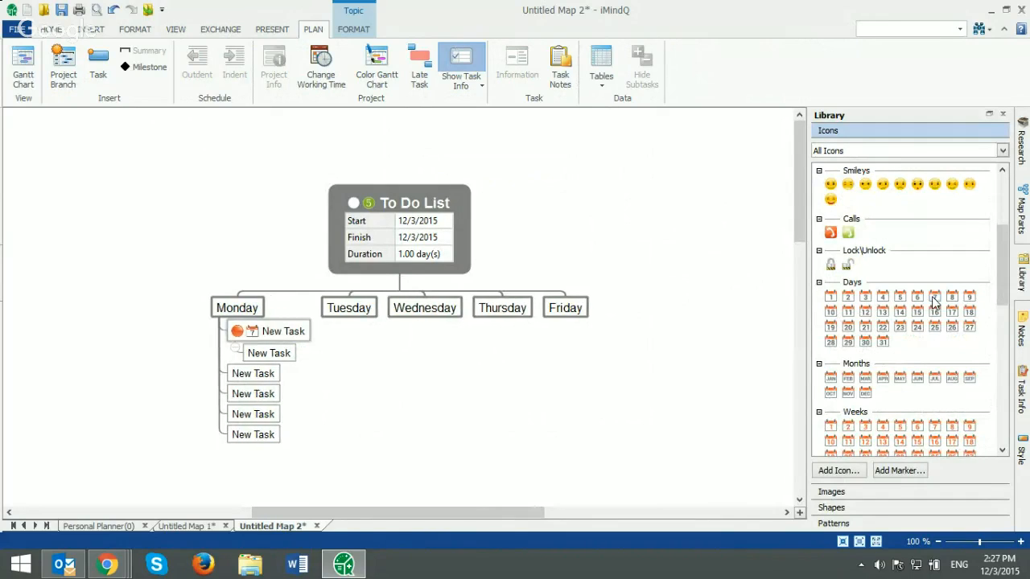
pyautogui.click(865, 392)
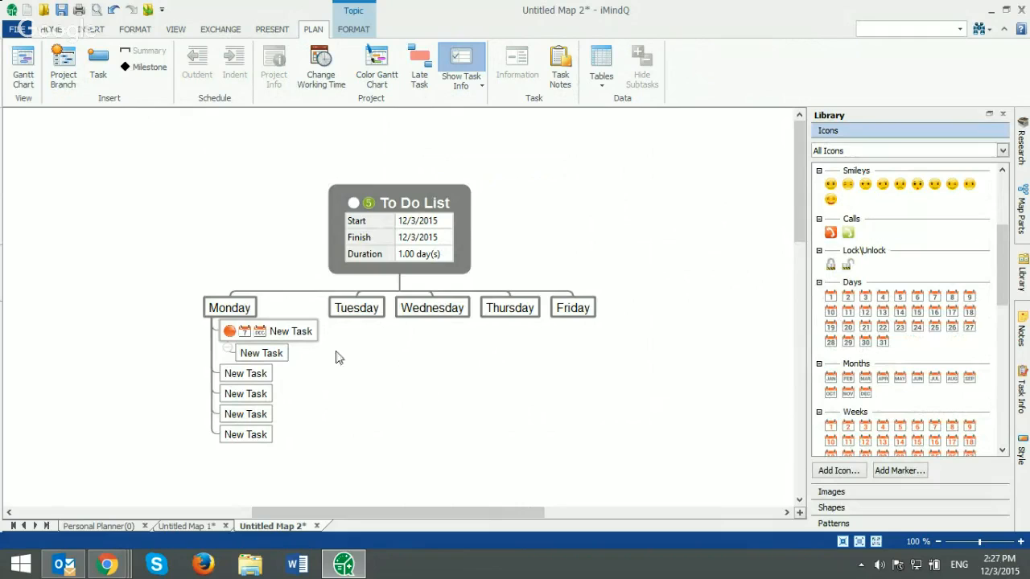
# Change the icons on Monday's first task to day 8 and month JAN directly on the topic.
pyautogui.click(243, 336)
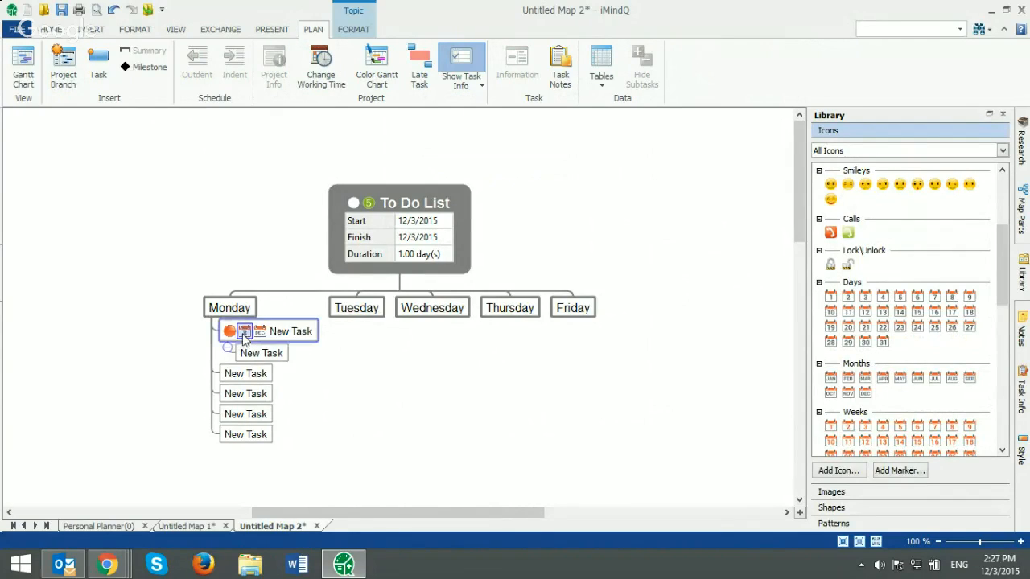
pyautogui.click(244, 335)
pyautogui.click(259, 332)
pyautogui.click(328, 358)
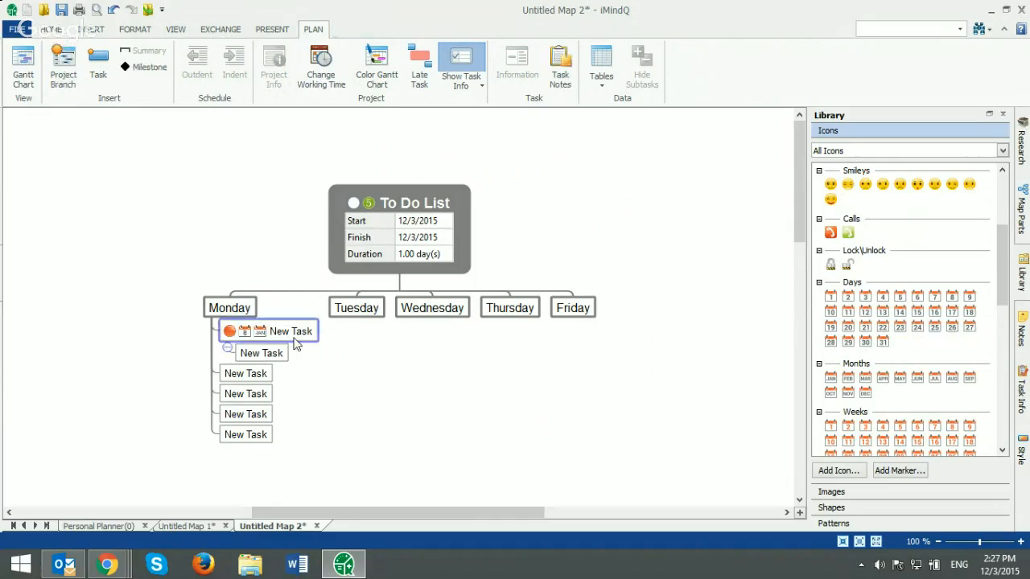
# Give Monday's first task a start date of 12/8/2015 and a duration of 2 days in its task info.
pyautogui.click(294, 339)
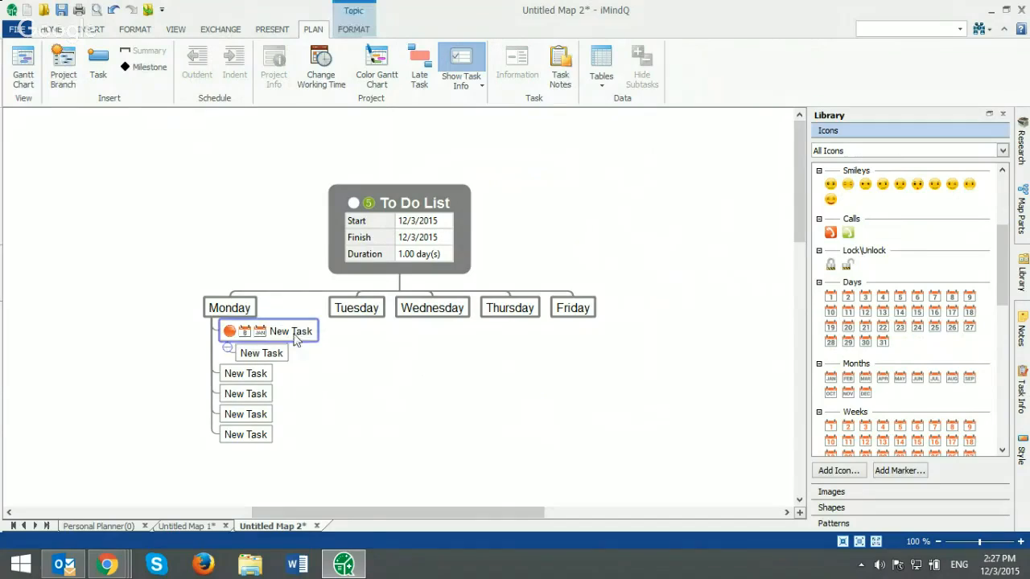
pyautogui.click(1023, 391)
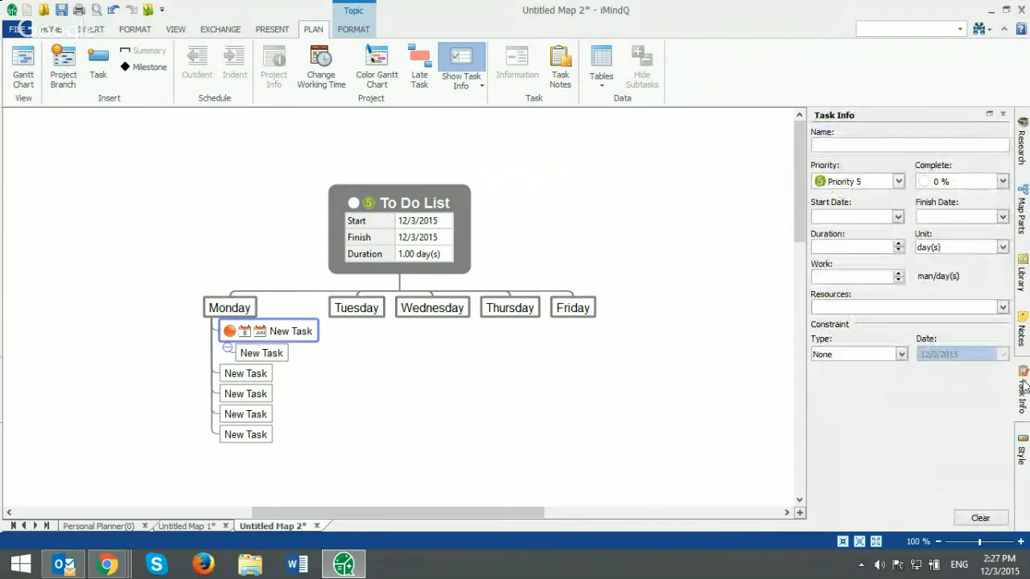
pyautogui.click(927, 183)
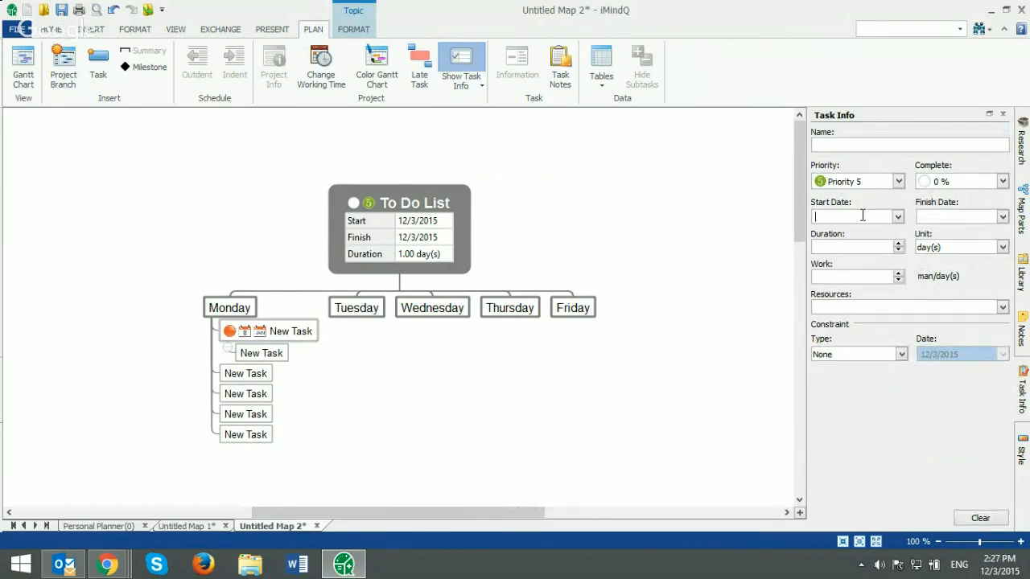
pyautogui.click(898, 217)
pyautogui.click(880, 284)
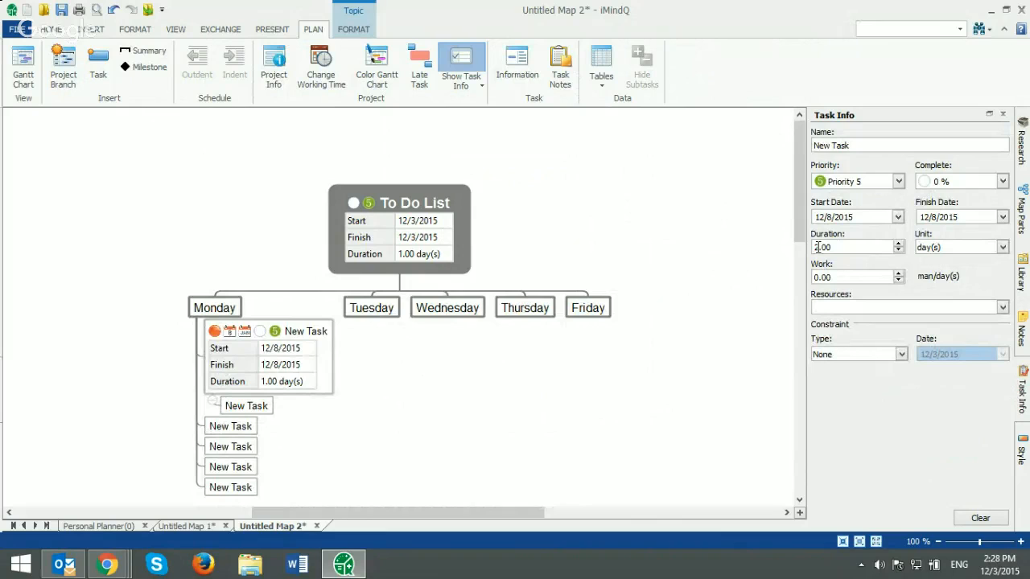
pyautogui.click(443, 375)
pyautogui.click(292, 333)
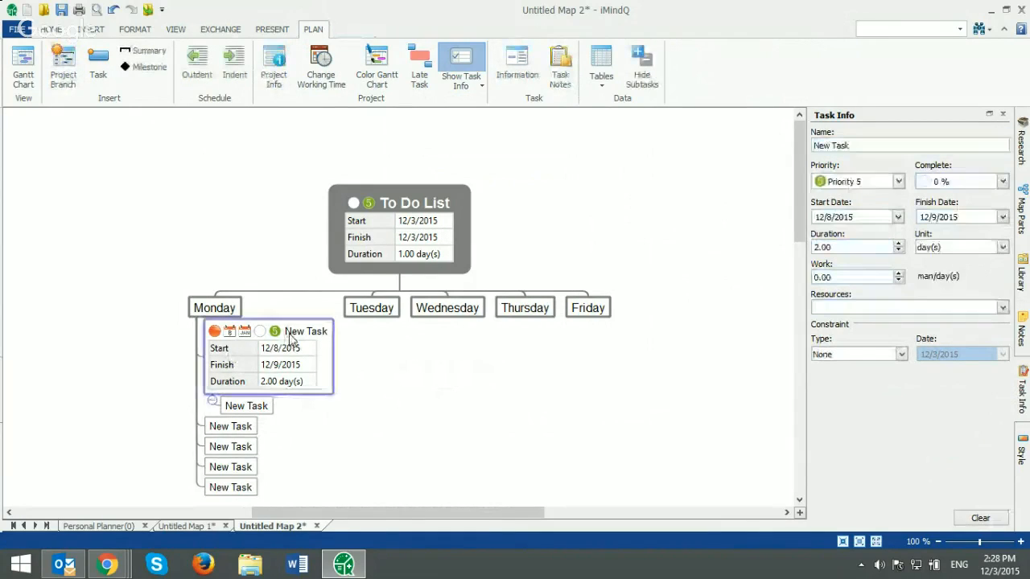
# Change the priority icon on Monday's first task to Priority 1 directly on the topic, and close the task info.
pyautogui.moveTo(403, 514); pyautogui.dragTo(380, 520)
pyautogui.scroll(-3, 428, 395)
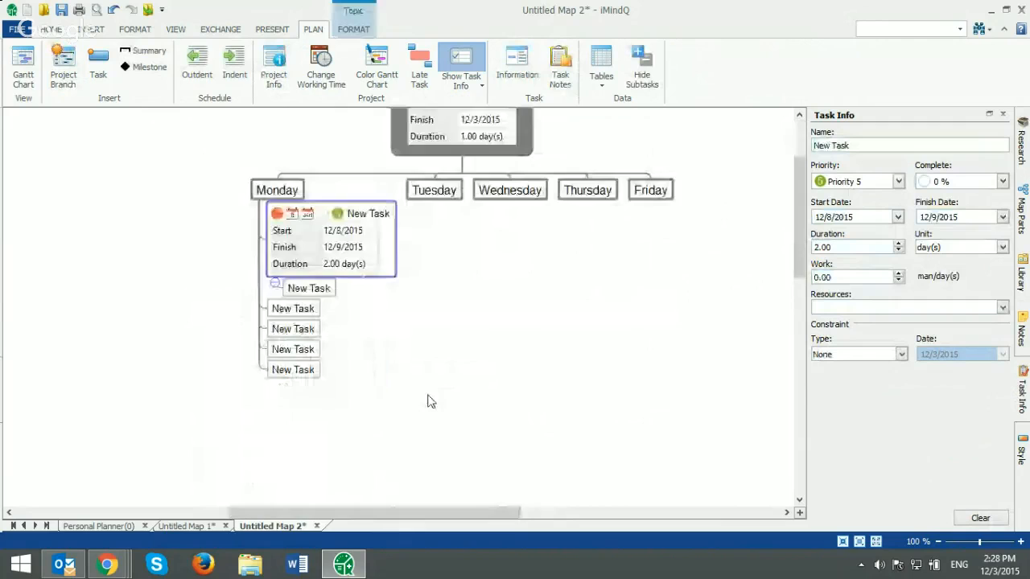
pyautogui.scroll(2, 428, 401)
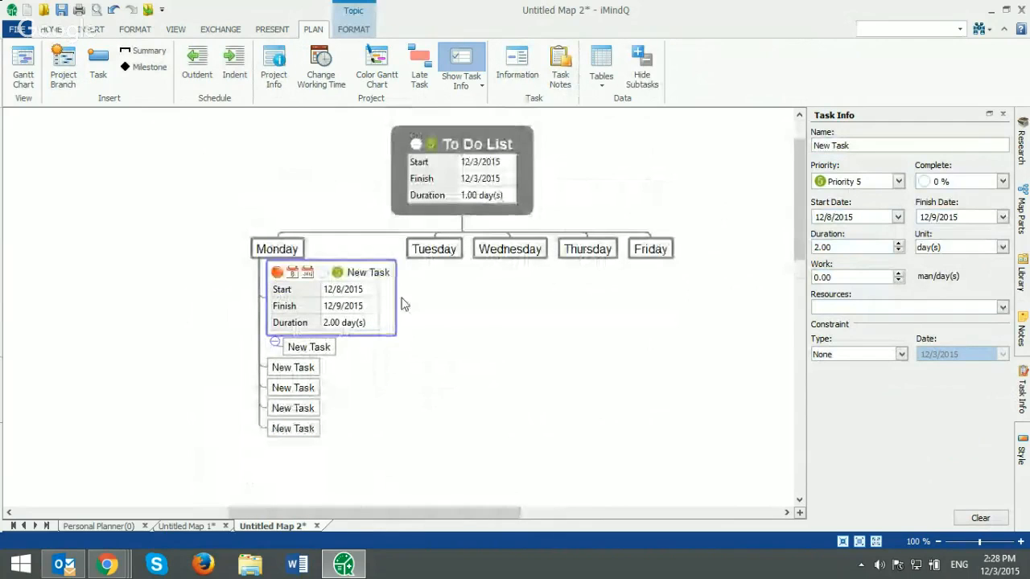
pyautogui.click(338, 273)
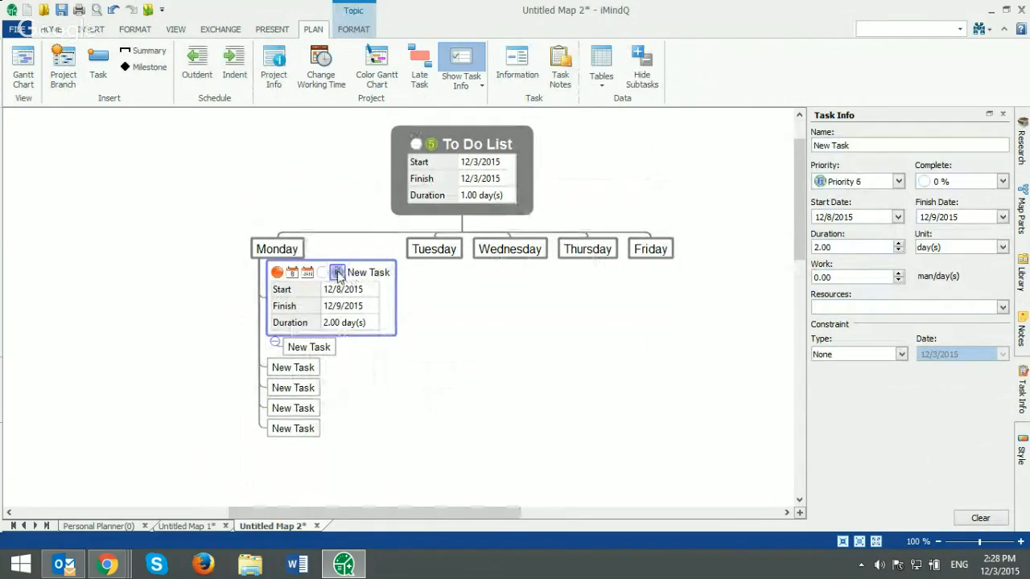
pyautogui.click(338, 273)
pyautogui.click(338, 273)
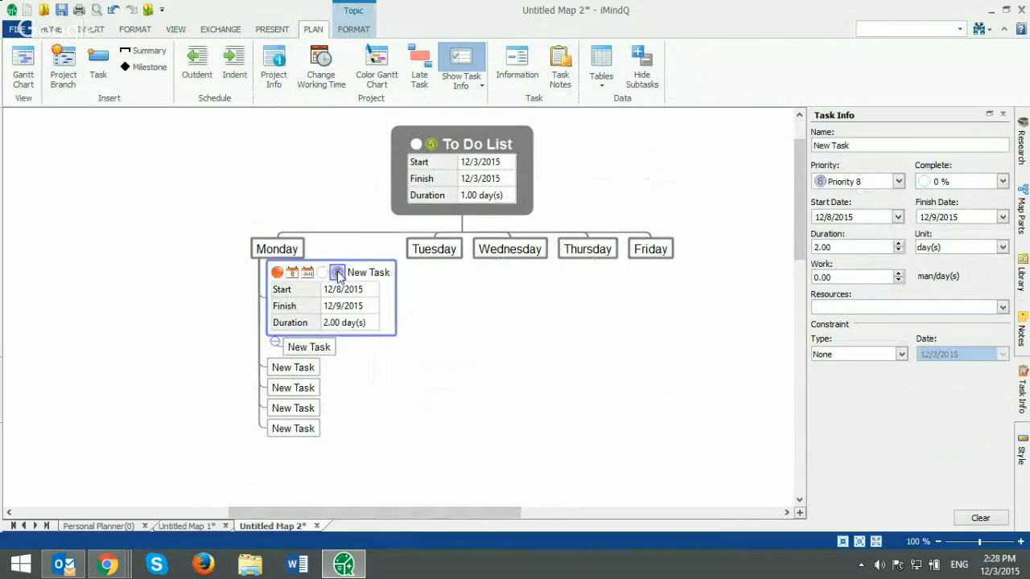
pyautogui.click(338, 273)
pyautogui.click(338, 272)
pyautogui.click(1003, 116)
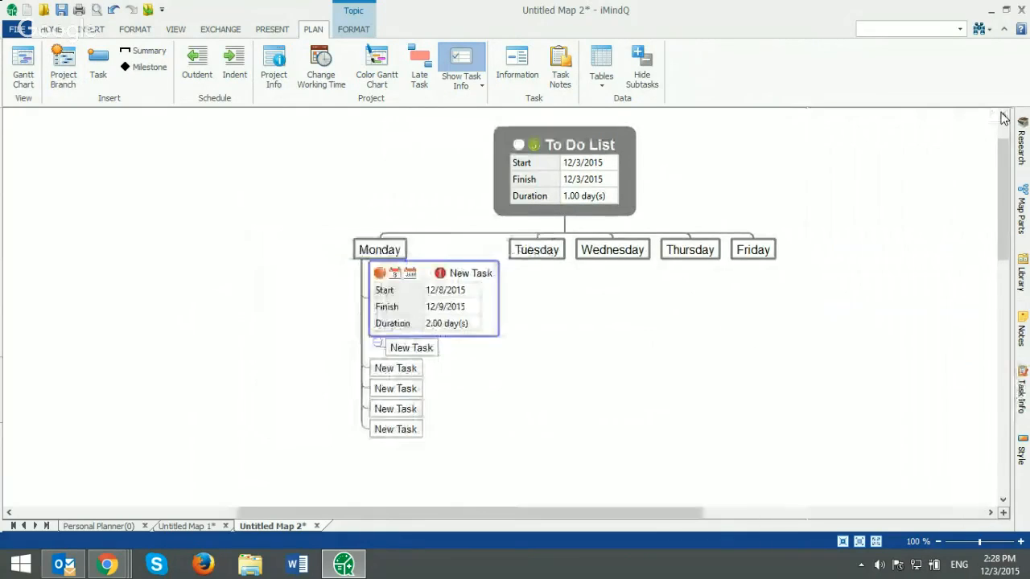
# Browse the available map templates, including the Business category, and return to the To Do List map.
pyautogui.click(21, 32)
pyautogui.click(21, 103)
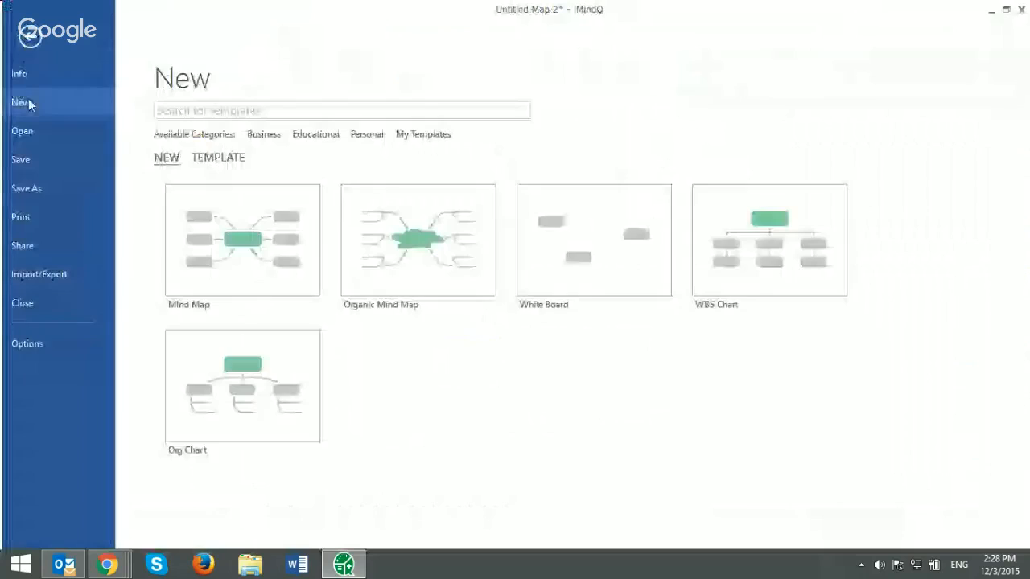
pyautogui.click(202, 164)
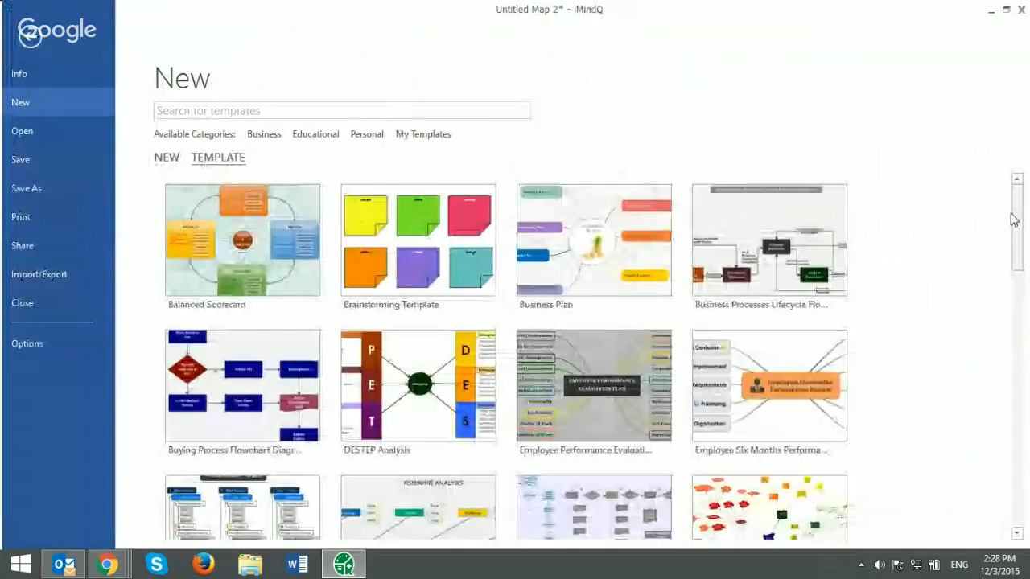
pyautogui.moveTo(1013, 220); pyautogui.dragTo(958, 478)
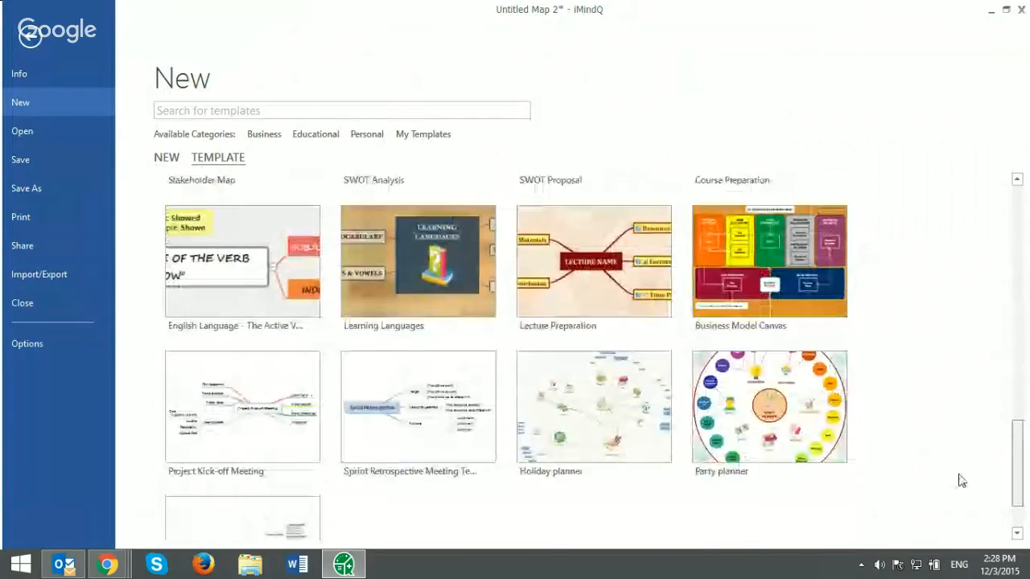
pyautogui.click(263, 134)
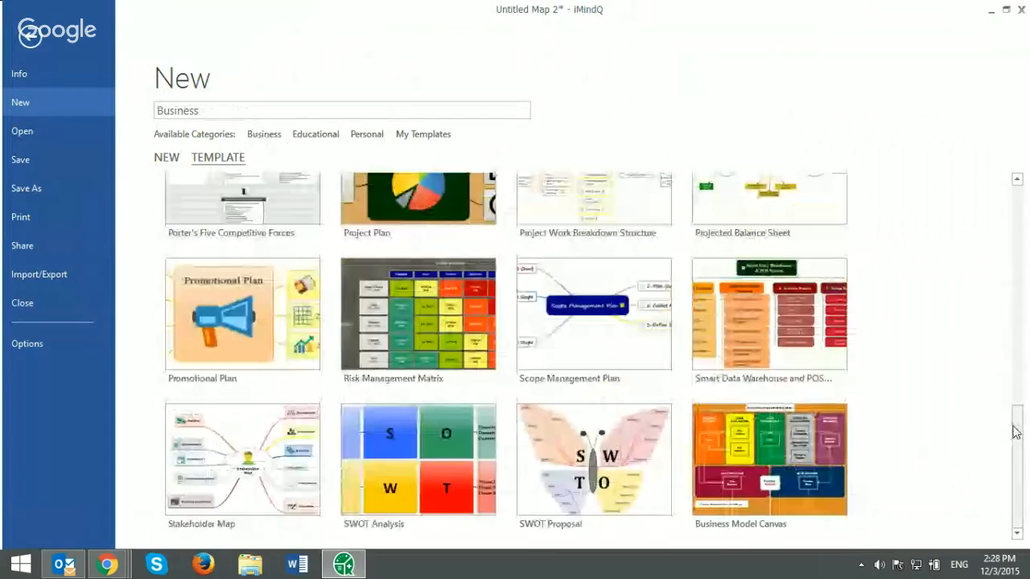
pyautogui.moveTo(1016, 432); pyautogui.dragTo(1027, 235)
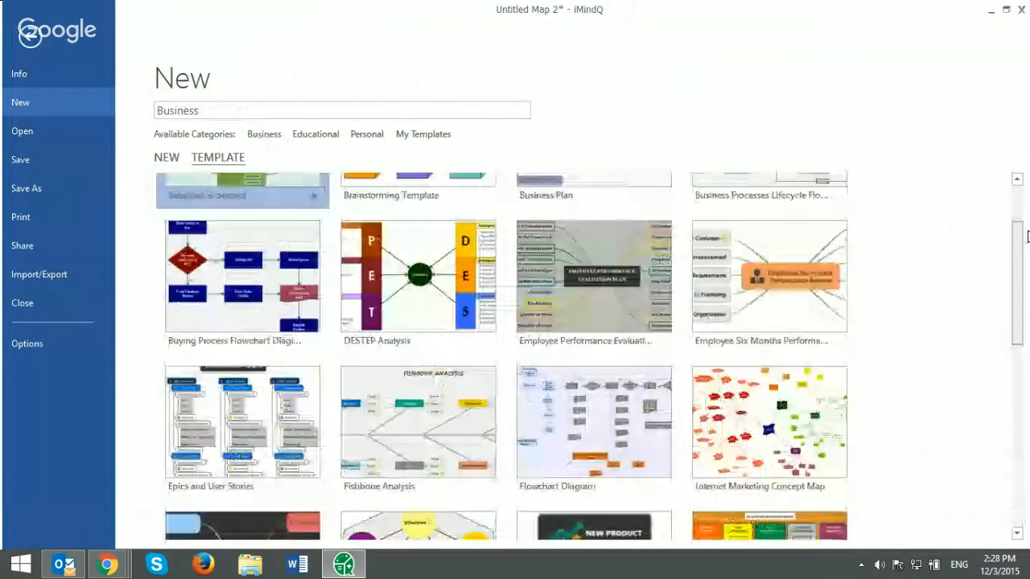
pyautogui.click(30, 35)
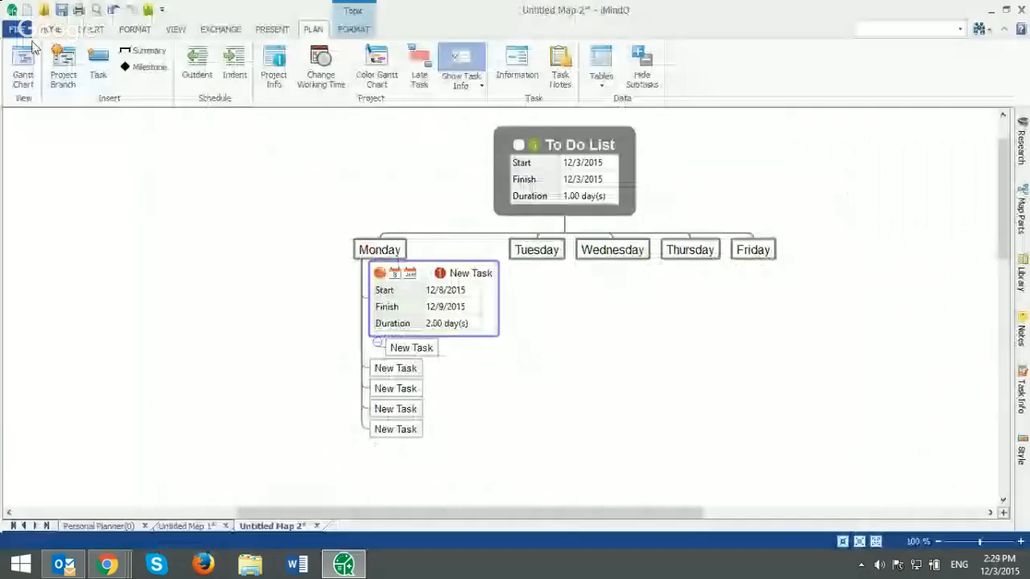
# Save the To Do List map to the Desktop as an iMindQ Template (*.dmmt) named To Do List.
pyautogui.click(548, 157)
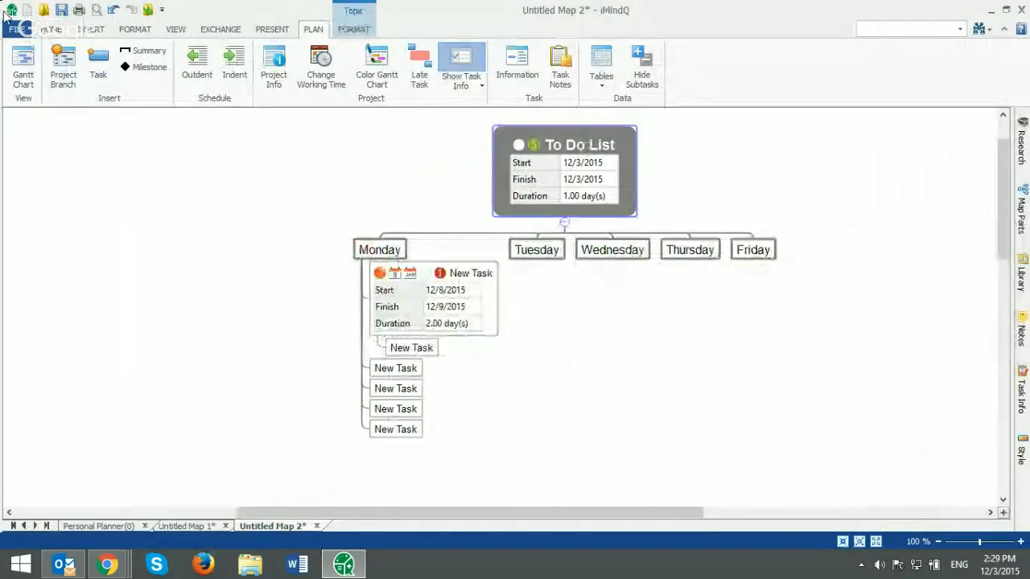
pyautogui.click(19, 29)
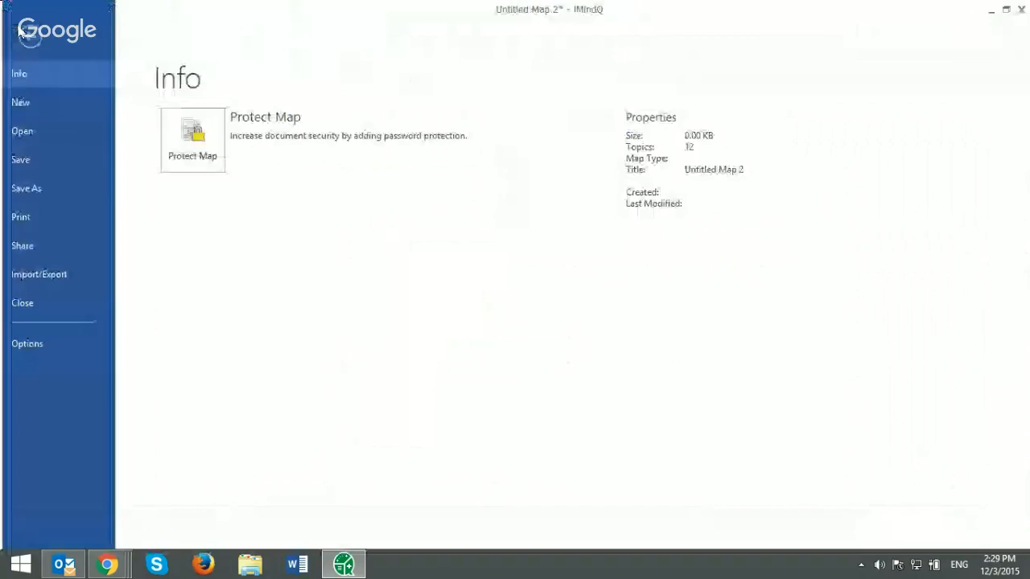
pyautogui.click(26, 188)
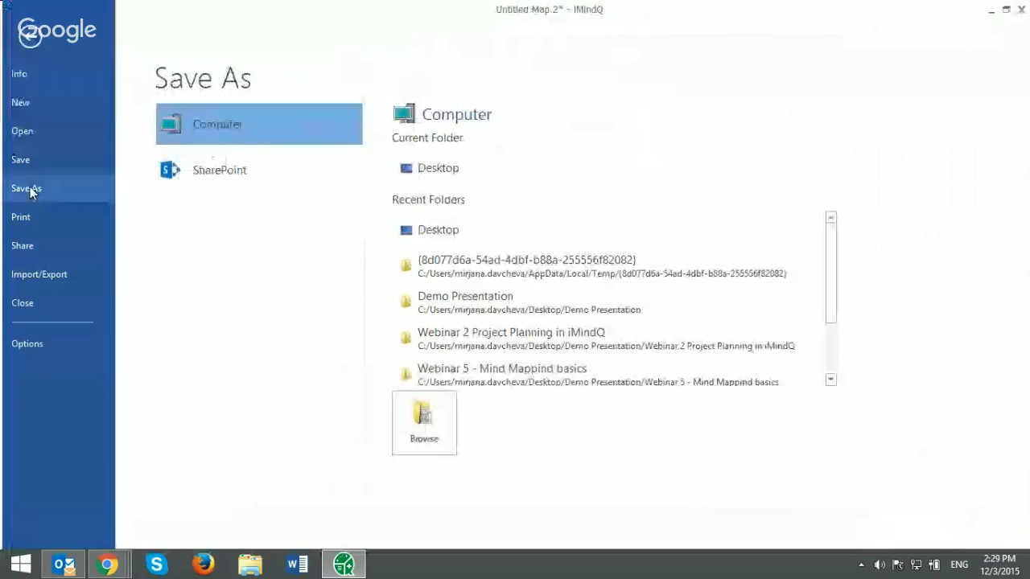
pyautogui.press('Escape')
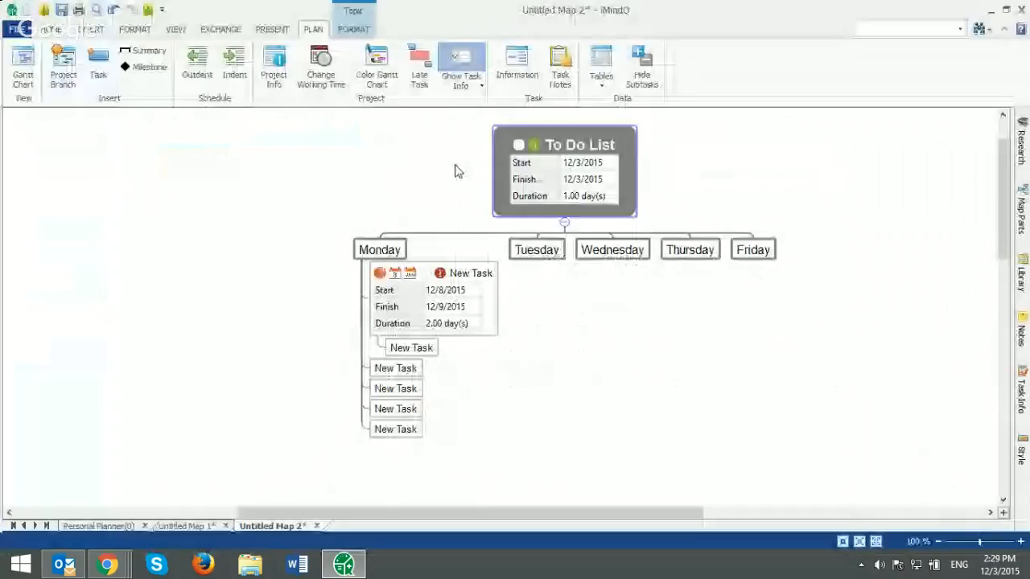
pyautogui.click(385, 362)
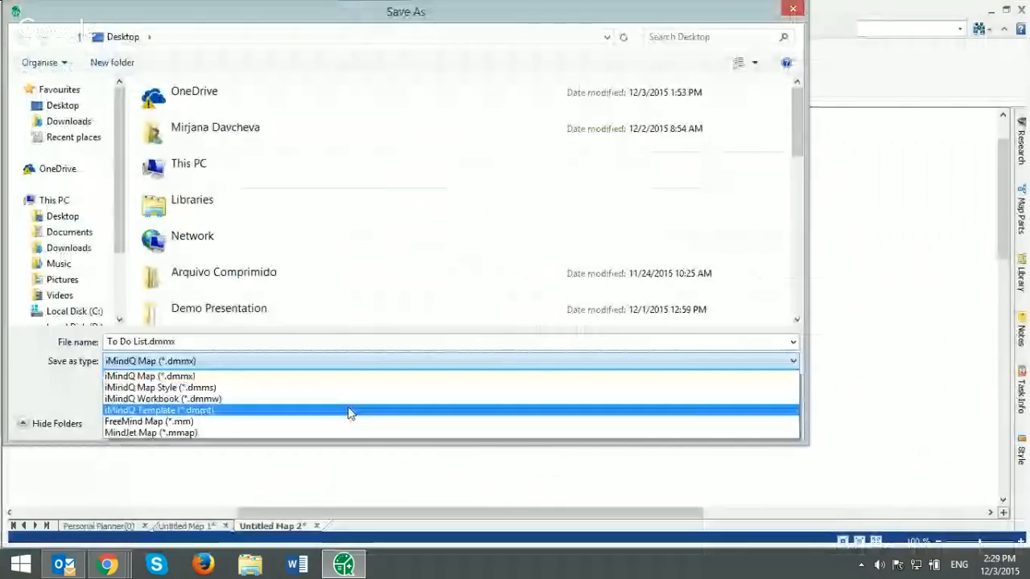
pyautogui.click(350, 413)
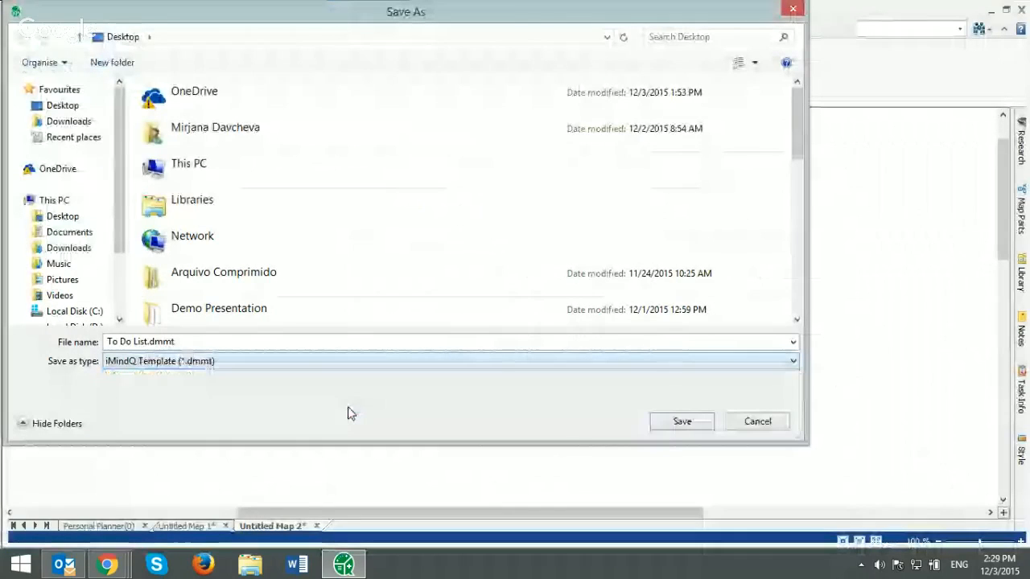
pyautogui.click(665, 429)
# Import the To Do List.dmmt template from the Desktop into the application.
pyautogui.click(16, 29)
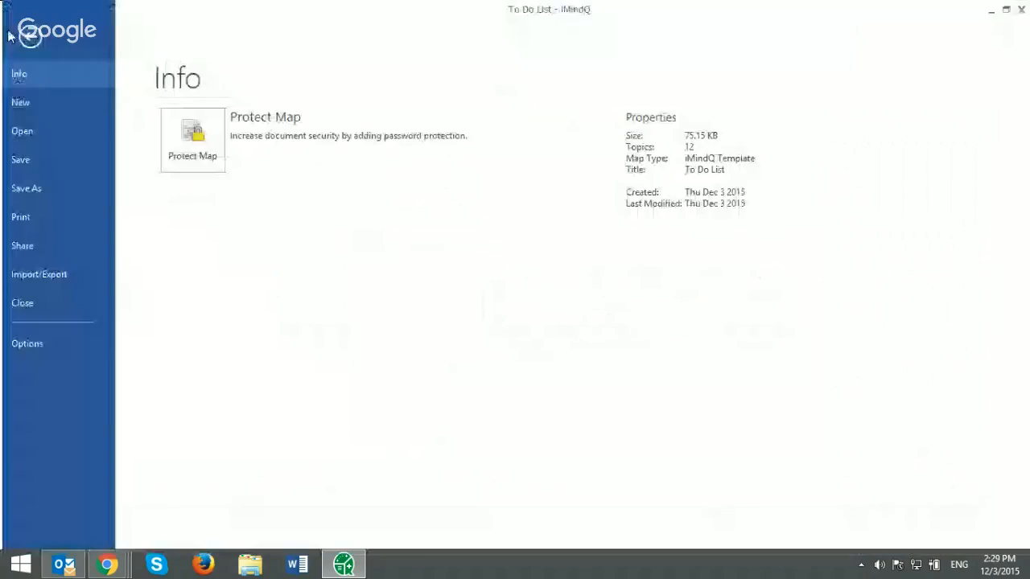
pyautogui.click(72, 278)
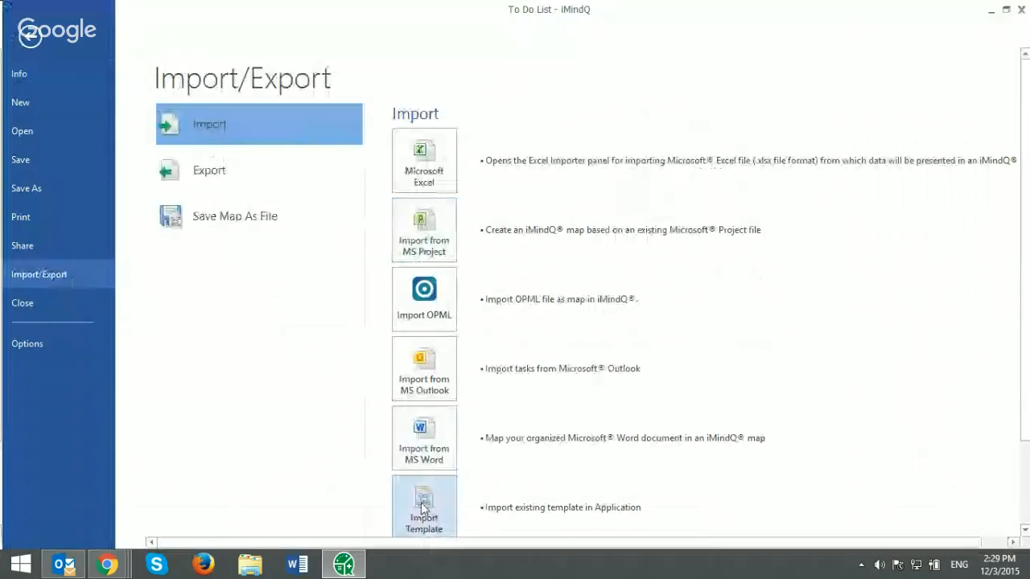
pyautogui.click(423, 512)
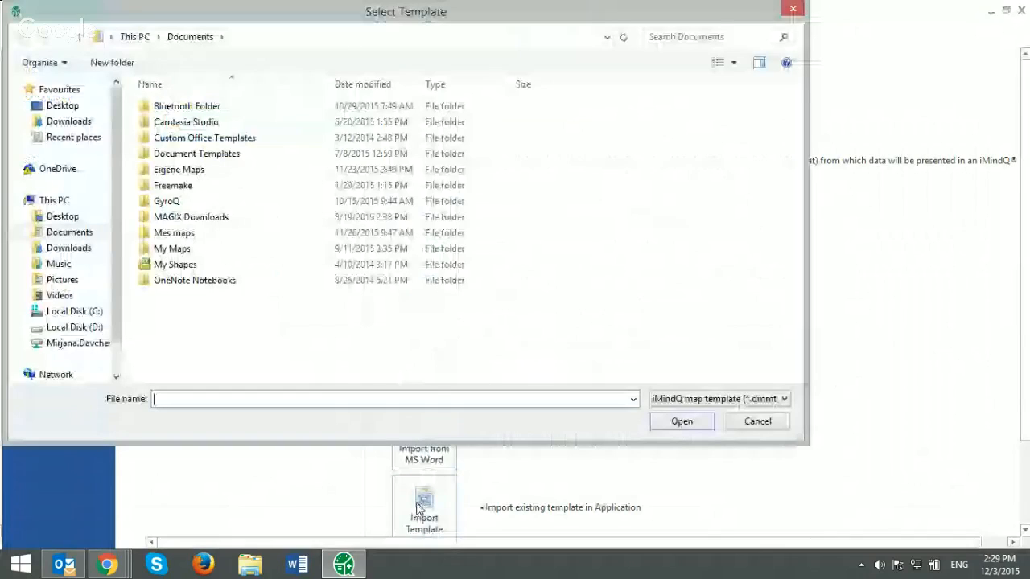
pyautogui.click(62, 216)
pyautogui.click(174, 322)
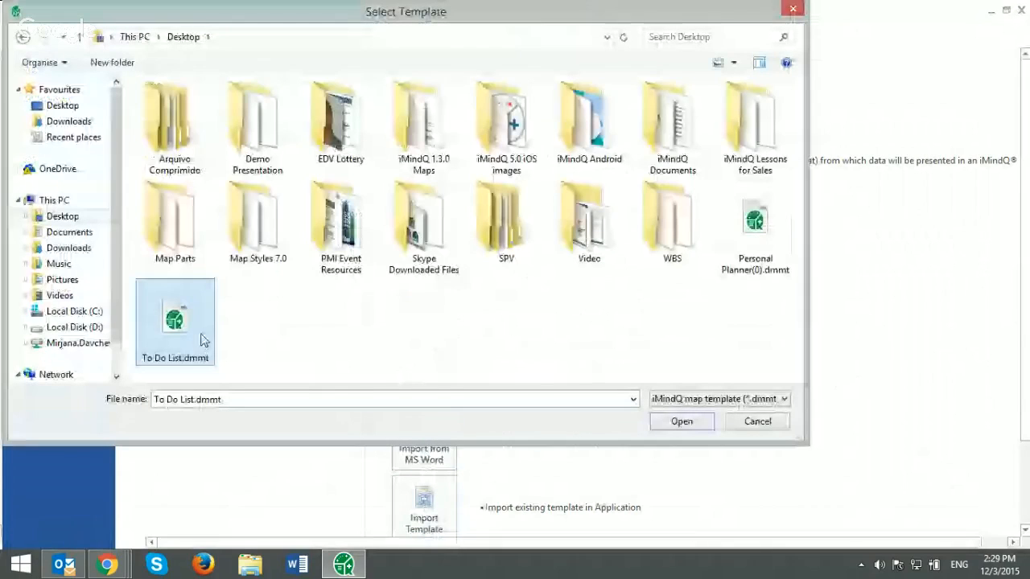
pyautogui.click(680, 424)
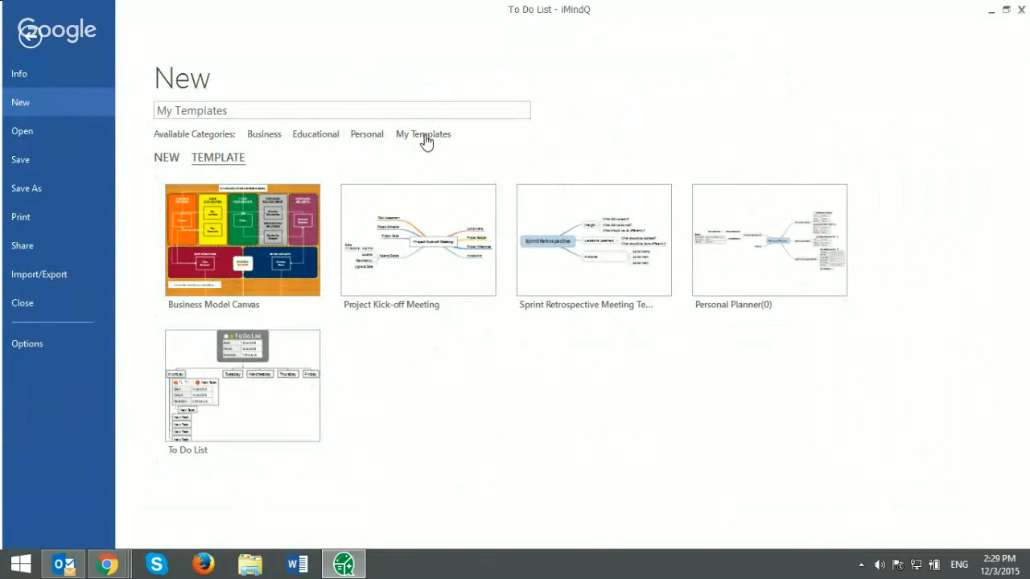
# Look through the Personal and Business template categories, and go back to the Personal Planner(0) map.
pyautogui.click(367, 136)
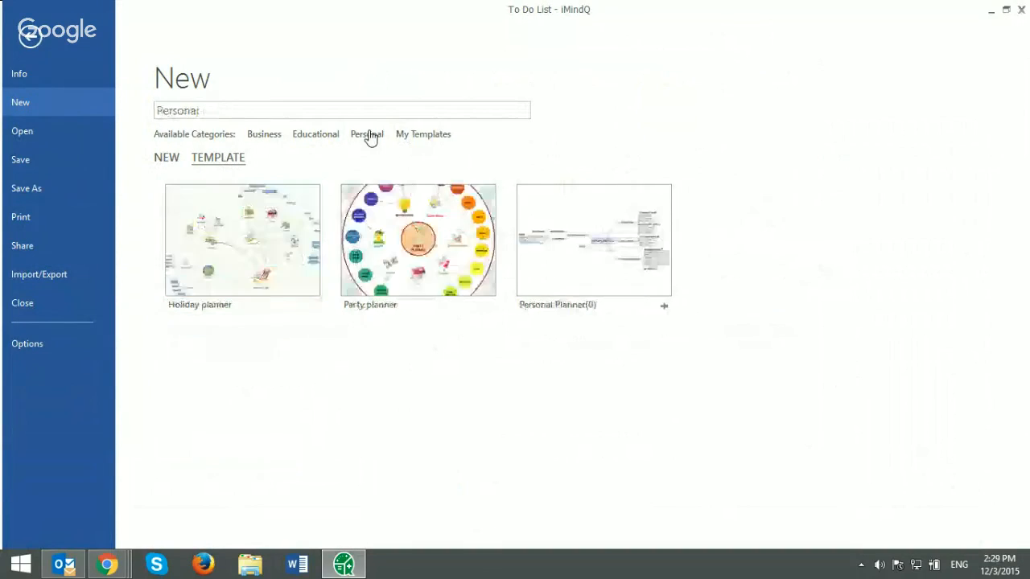
pyautogui.click(251, 137)
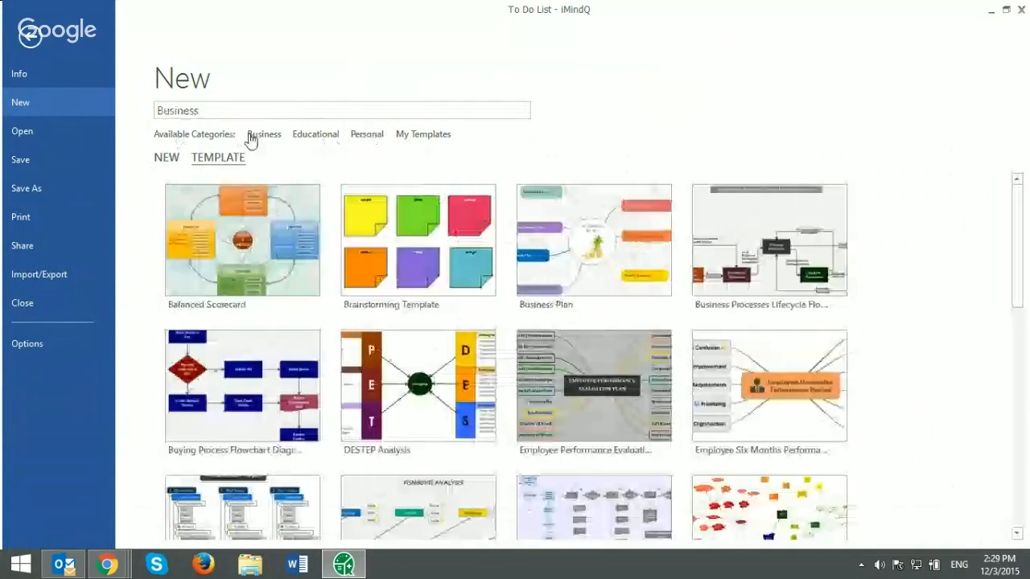
pyautogui.click(27, 37)
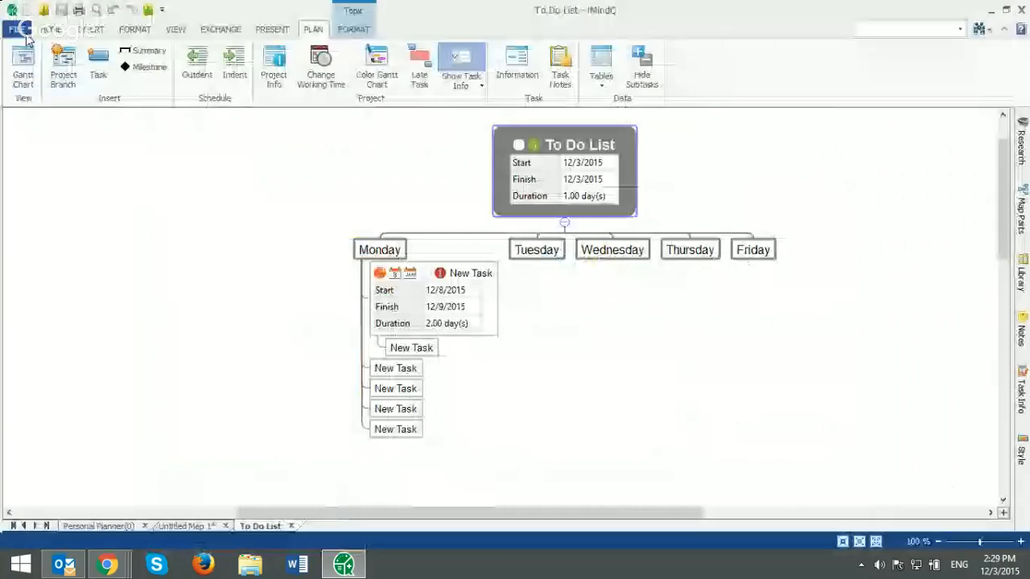
pyautogui.click(97, 526)
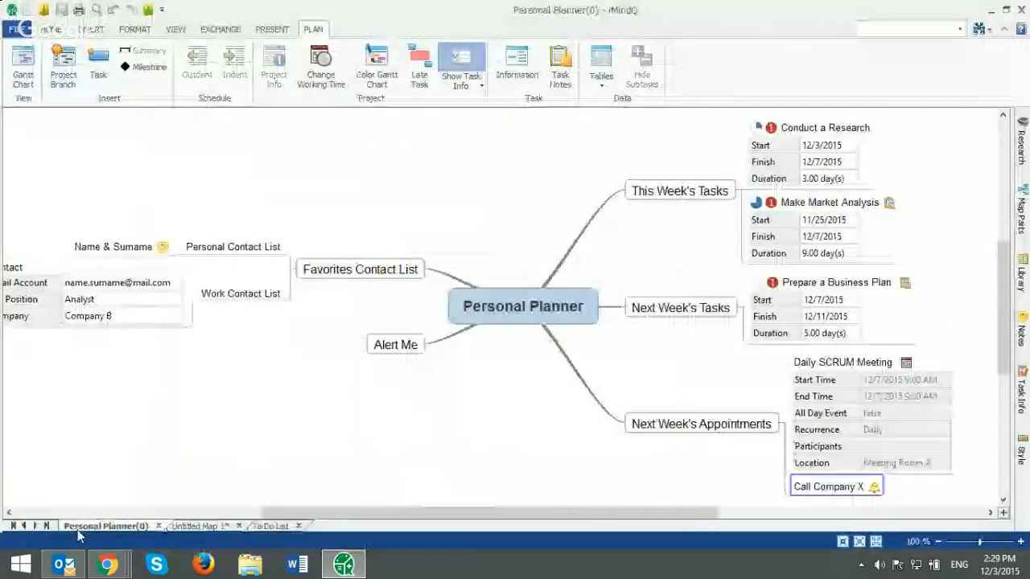